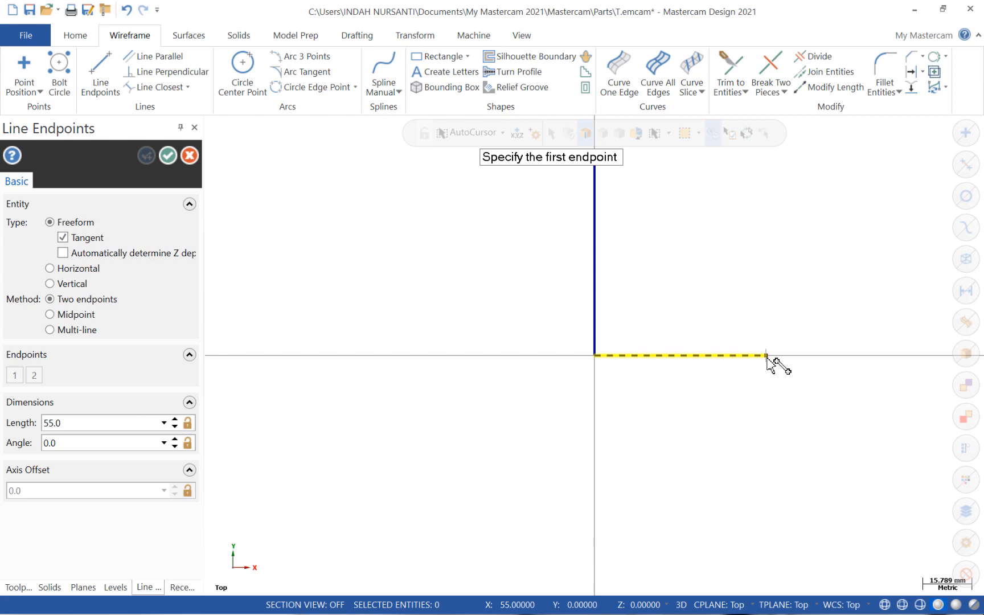
- Draw a 48 mm vertical line upward from the free end of the 55 mm base line
click(765, 355)
click(765, 205)
click(100, 423)
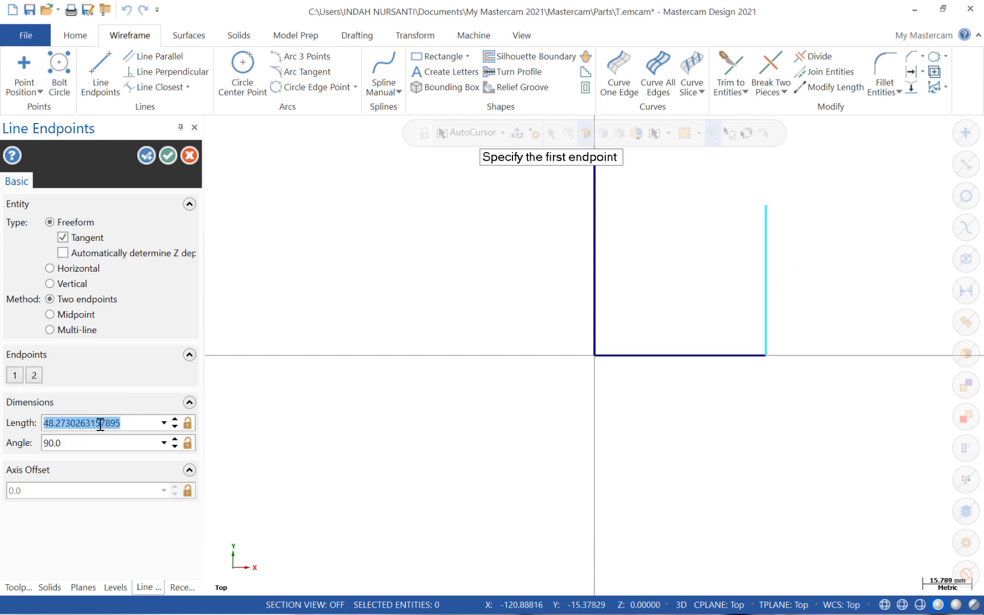
text(48)
key(Return)
key(Return)
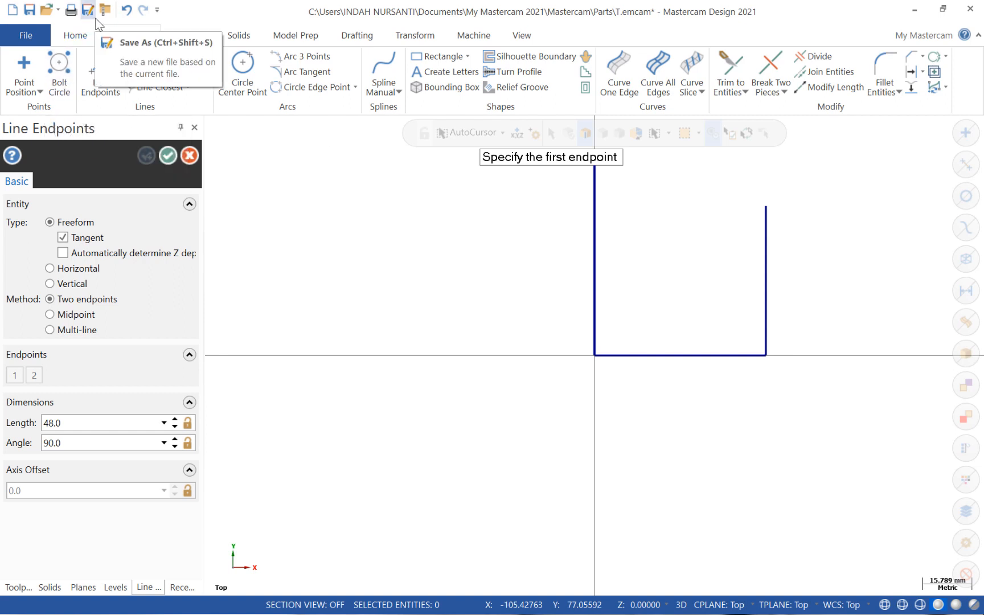
- Draw a 35 mm horizontal line rightward from the upper end of the profile's left vertical line
click(521, 36)
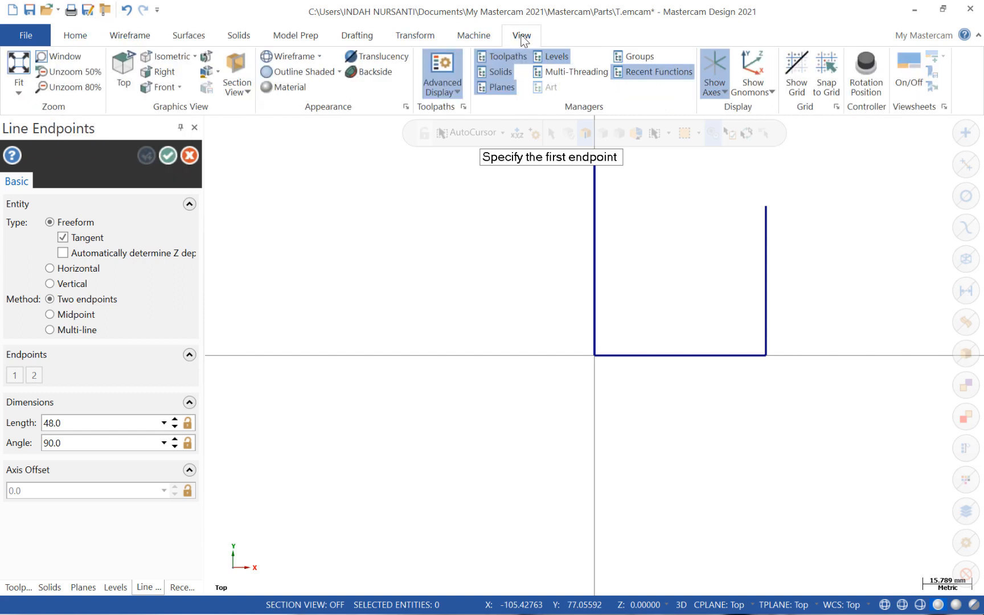
click(19, 69)
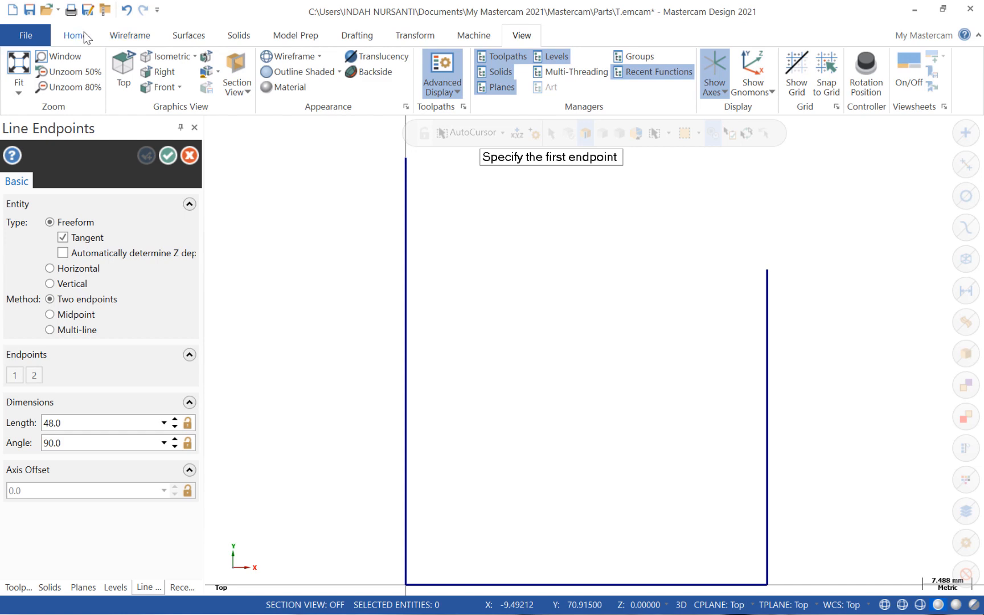
click(127, 35)
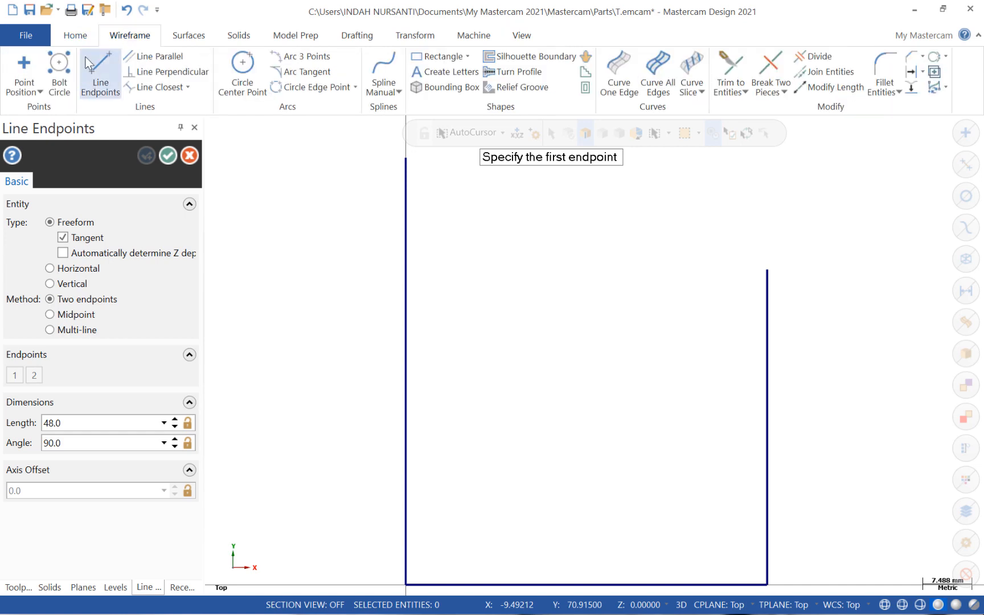
click(415, 164)
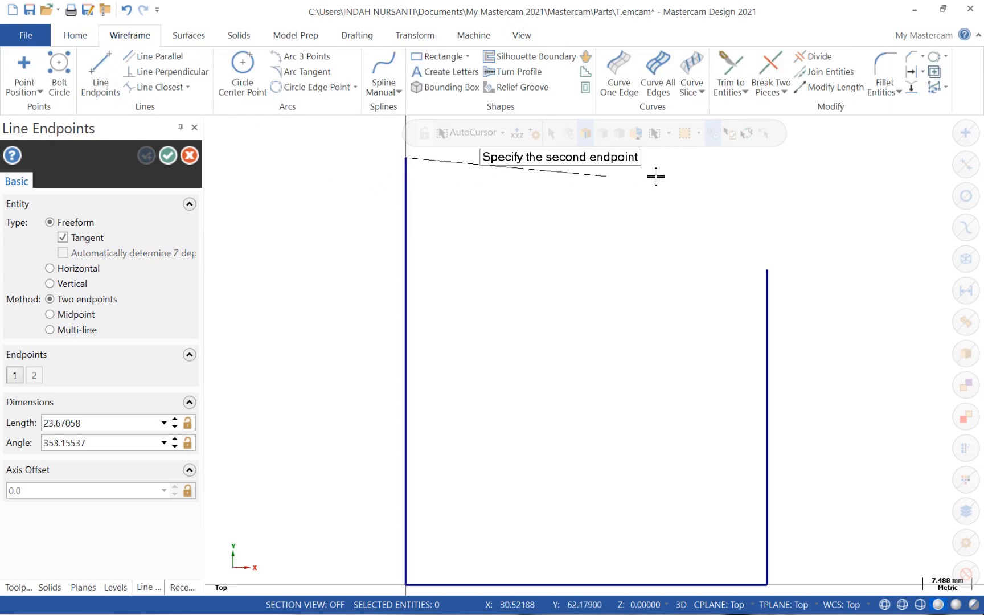
click(689, 164)
double_click(92, 422)
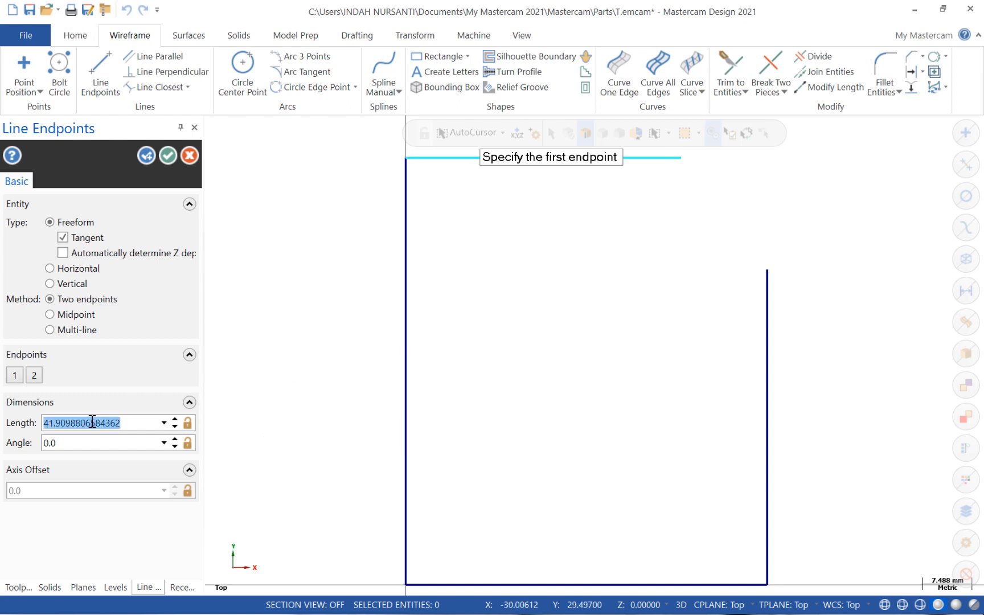
text(35)
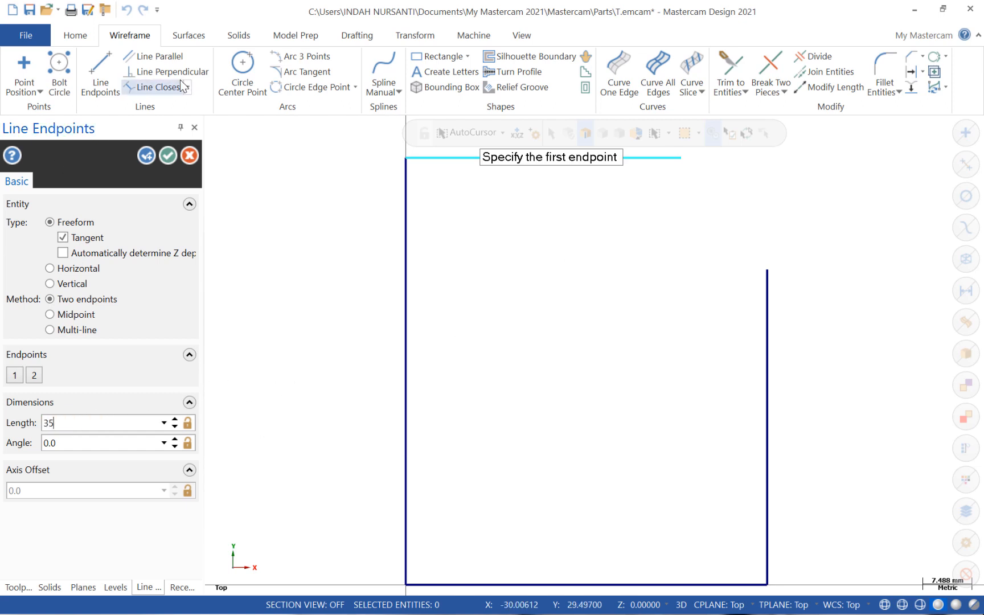
click(147, 154)
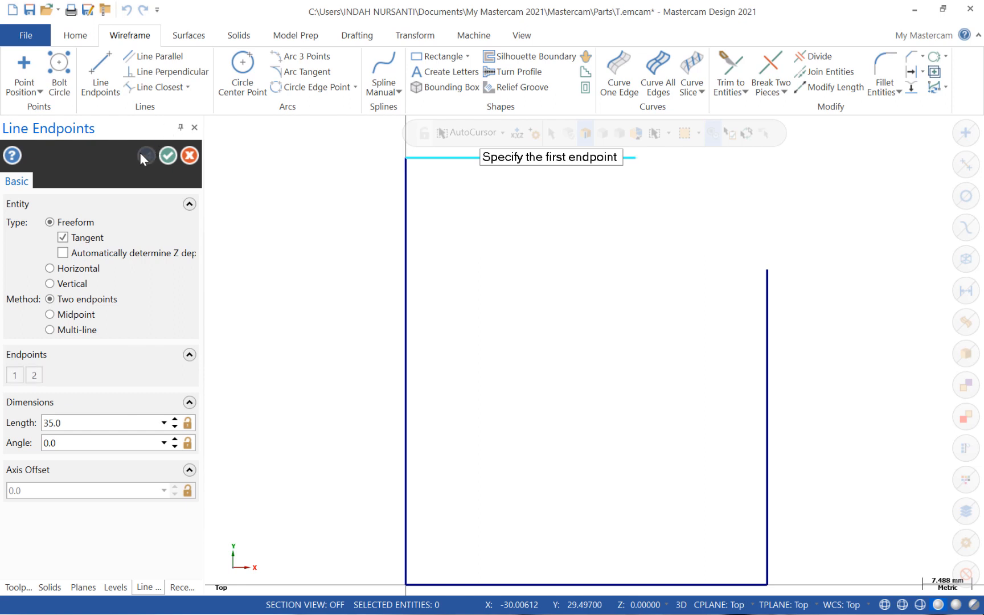
- Close the profile with a sloped line joining the free ends of the 35 mm and 48 mm lines
click(638, 160)
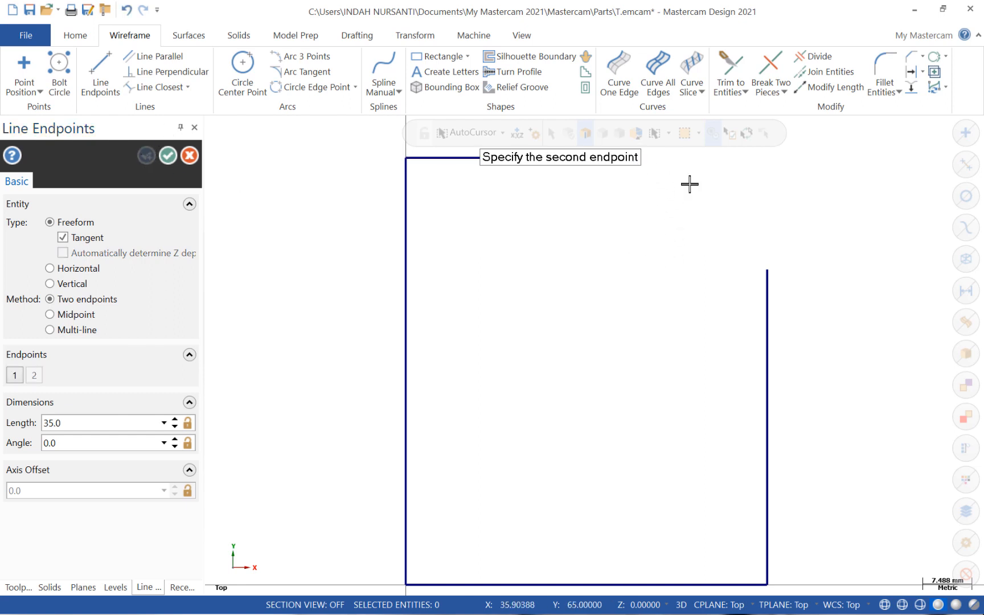
click(767, 270)
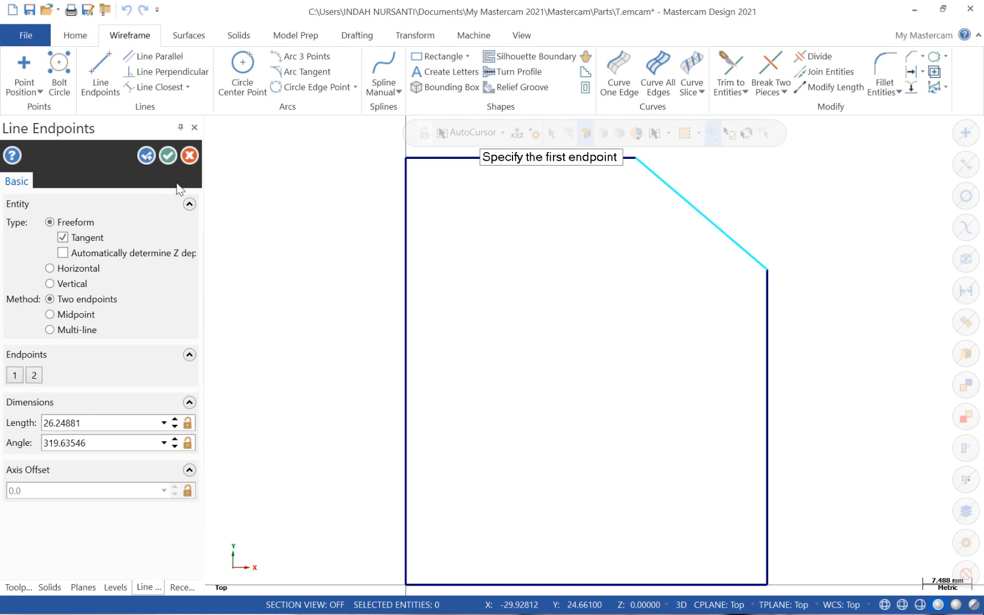
click(168, 156)
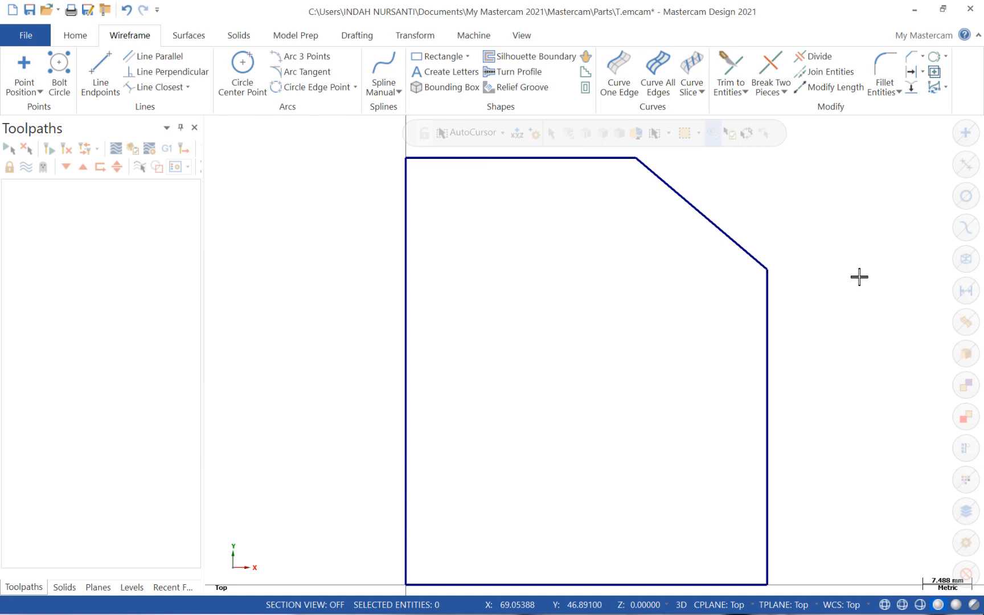
- Delete all five lines of the closed profile
key(alt+F1)
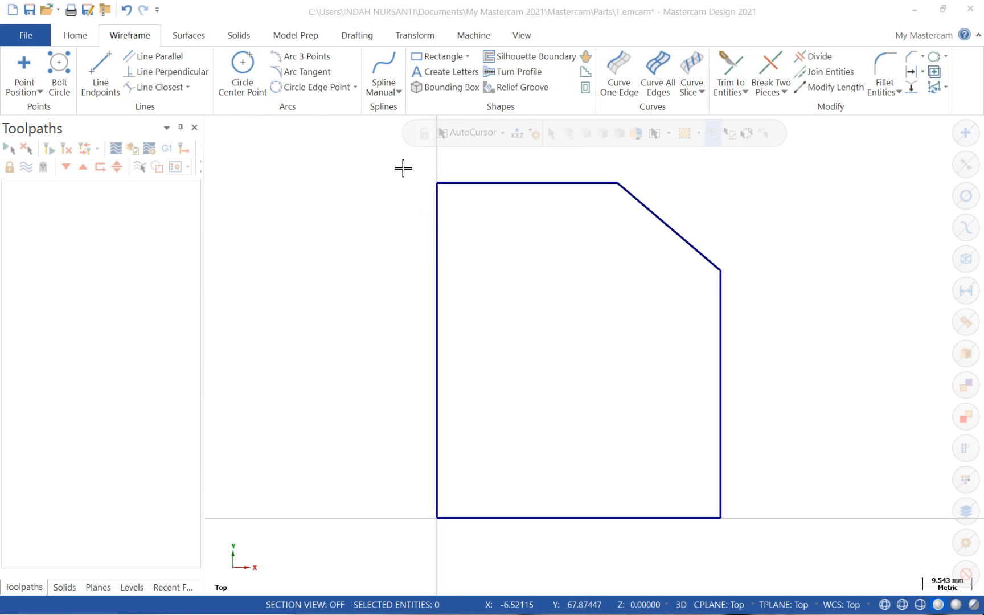
drag(450, 223, 773, 534)
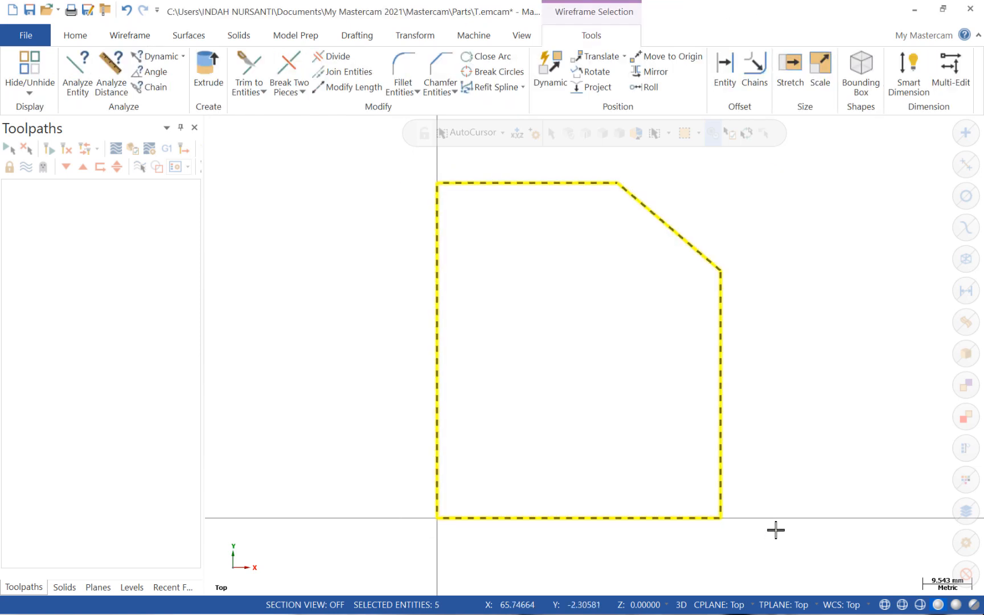
key(Delete)
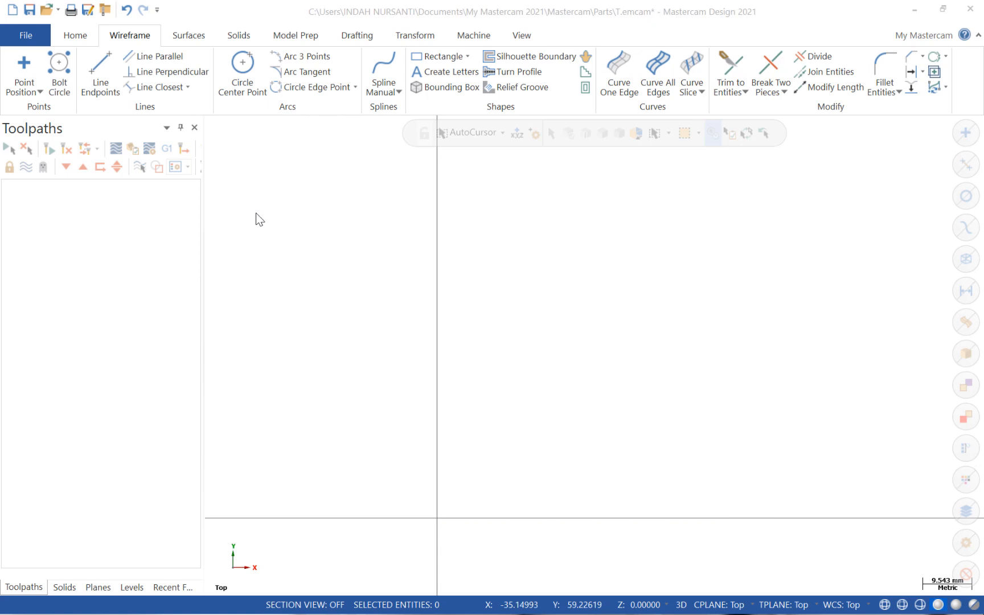
- Create a rectangle with its lower-left corner at the origin, 55 mm wide and 65 mm high
click(436, 55)
click(437, 519)
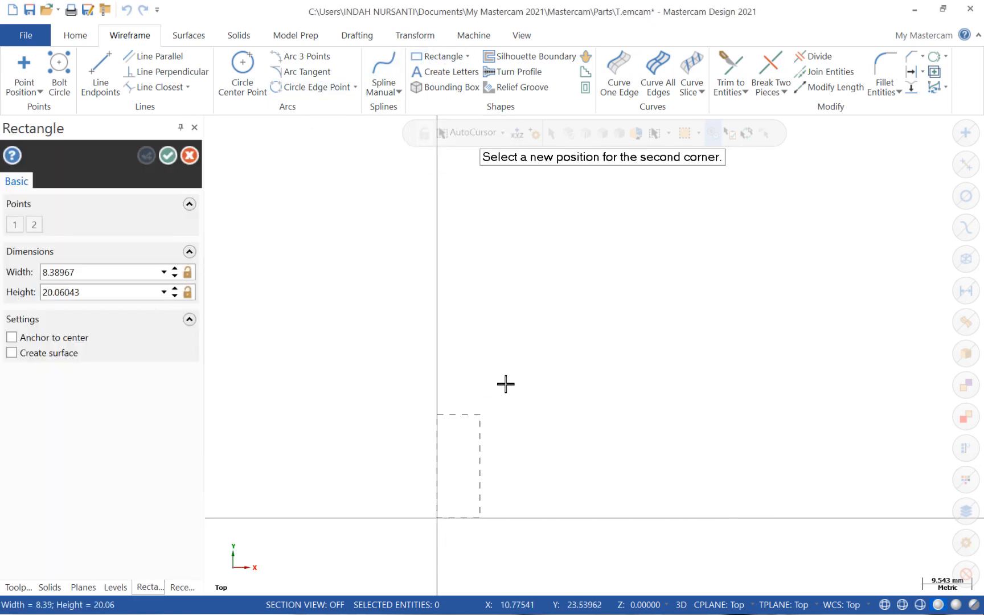
click(505, 384)
click(110, 272)
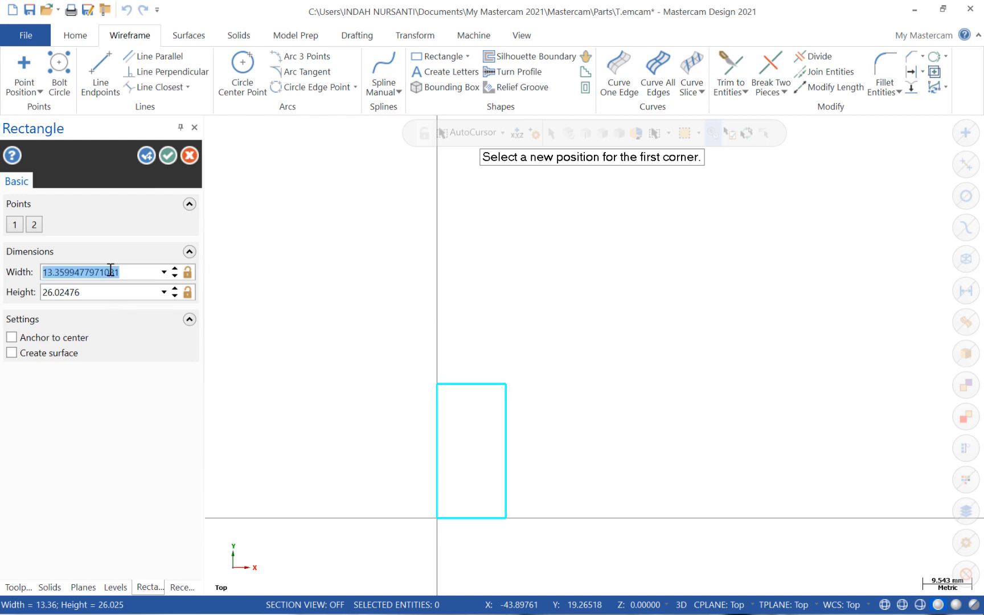
text(55)
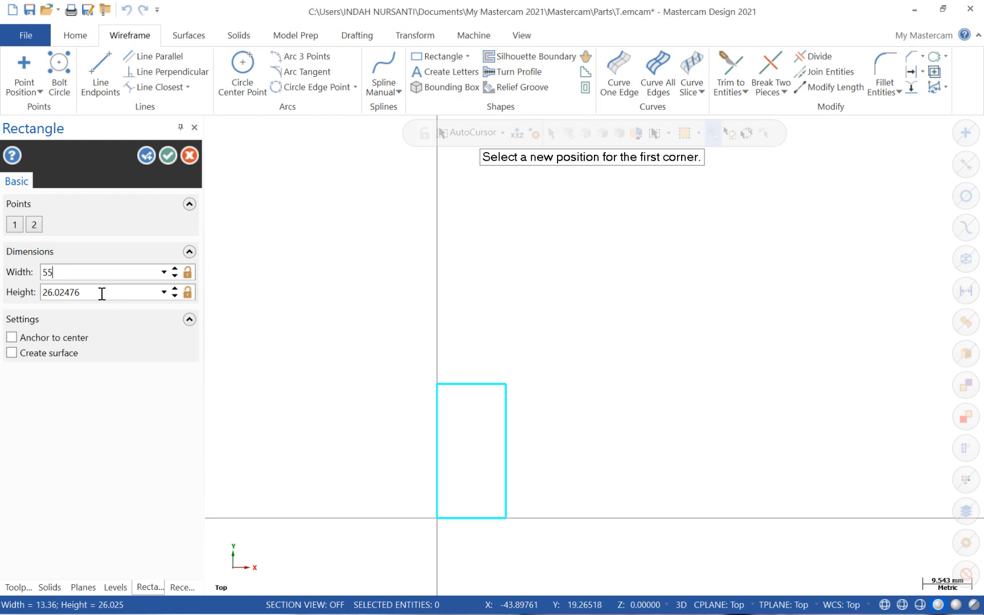
click(101, 293)
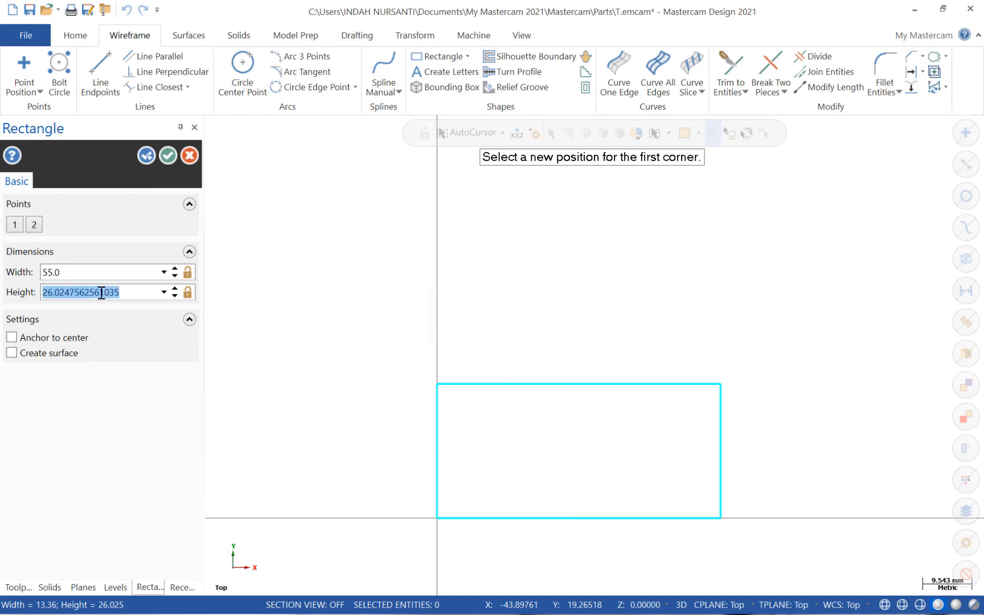
text(65)
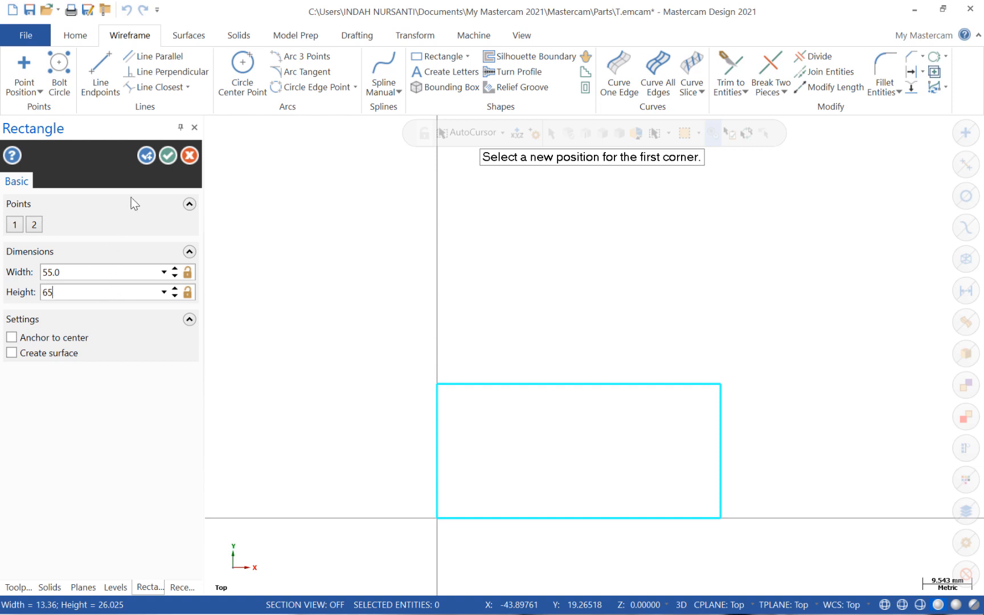
click(168, 155)
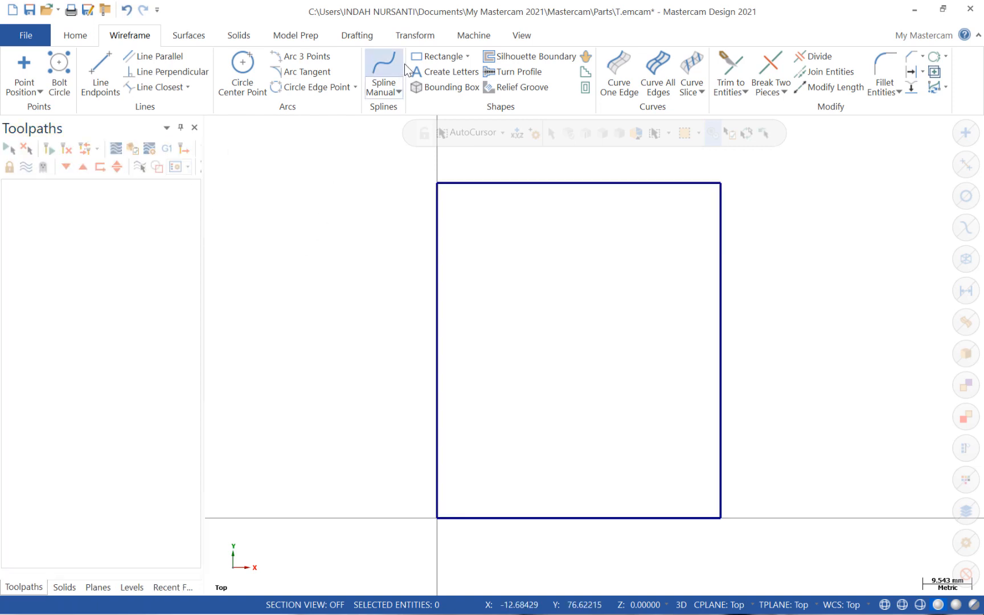
- Offset a copy of the rectangle's left edge 35 mm inward
click(424, 37)
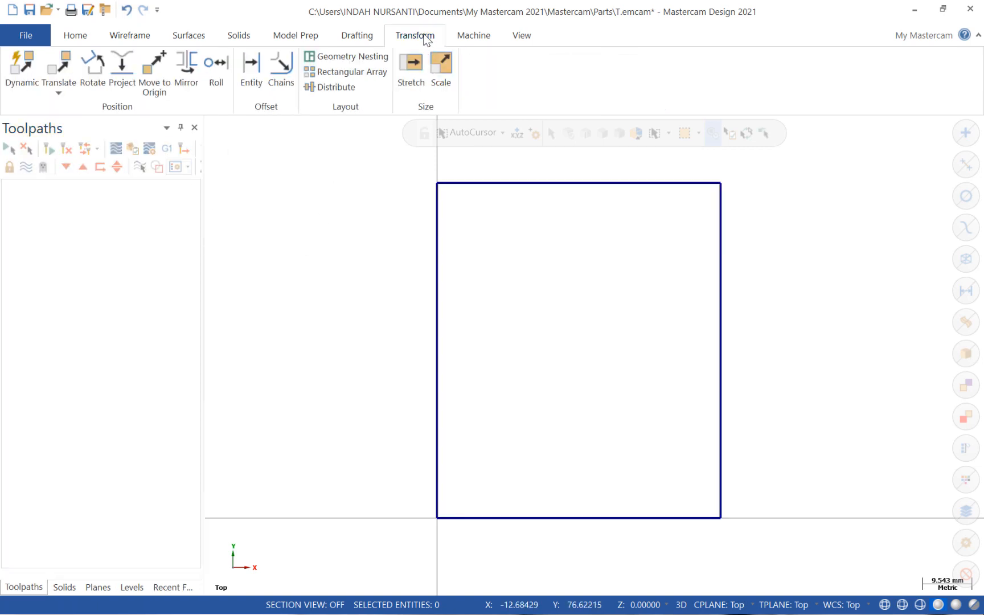
click(251, 68)
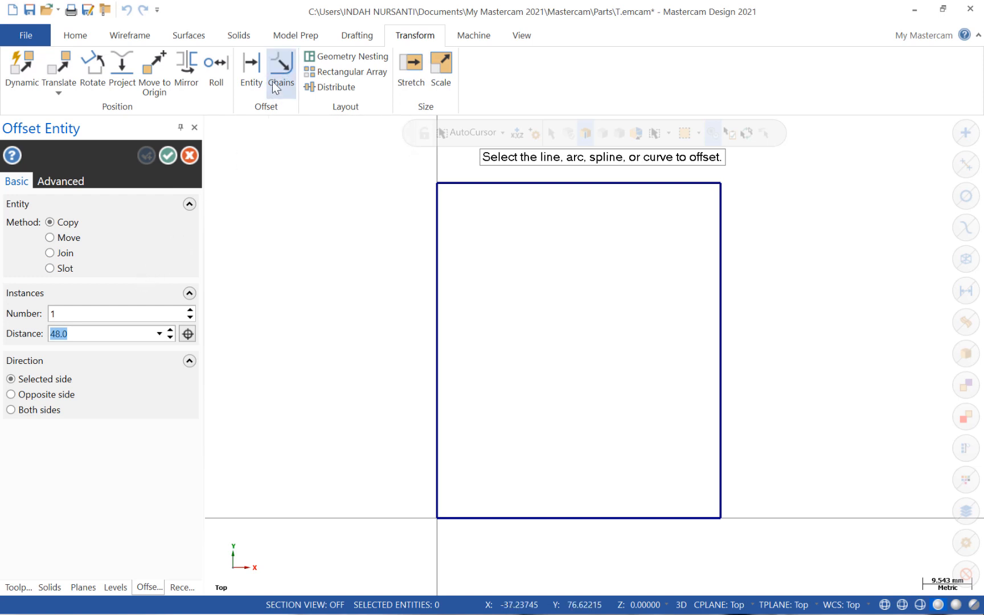
click(438, 358)
click(626, 338)
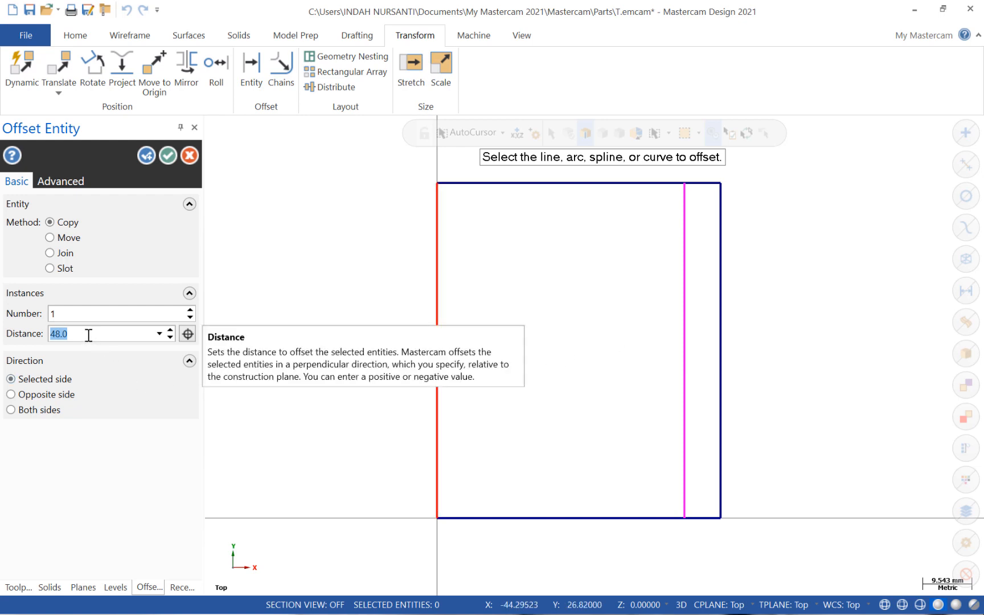
text(35)
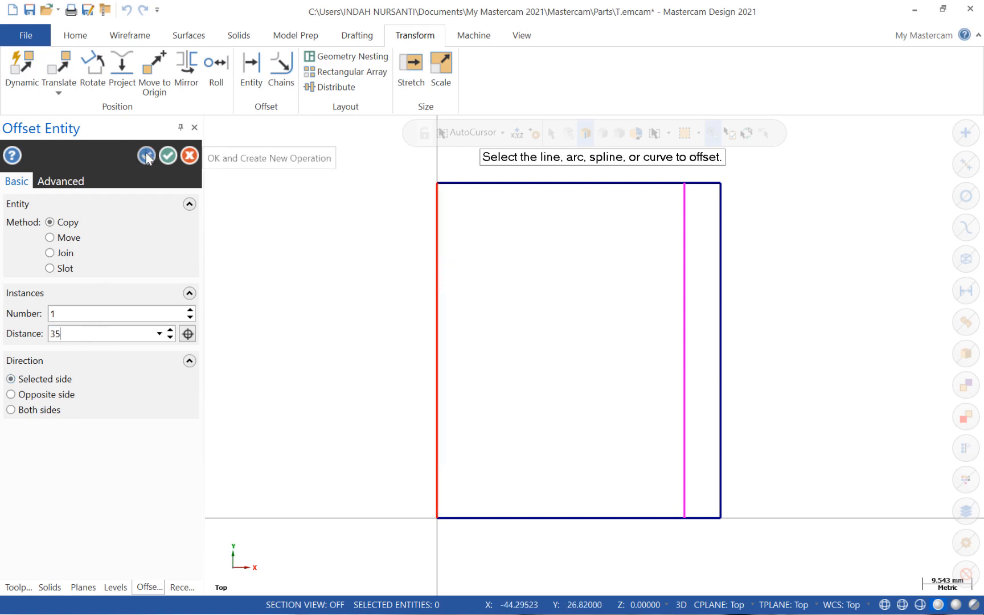
key(Return)
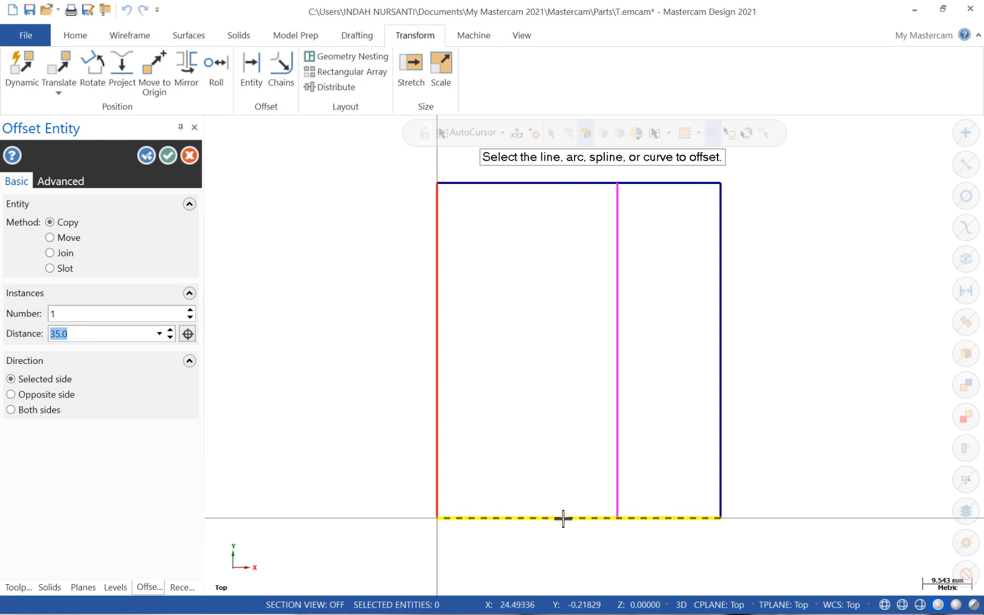
- Offset a copy of the rectangle's bottom edge 48 mm upward and finish the offset
click(562, 518)
click(562, 370)
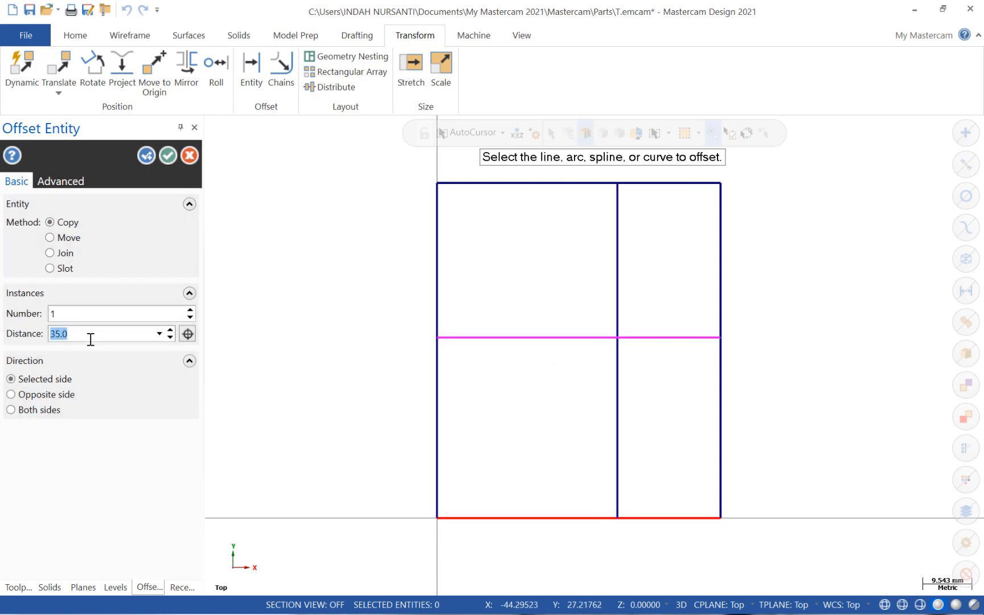
text(48)
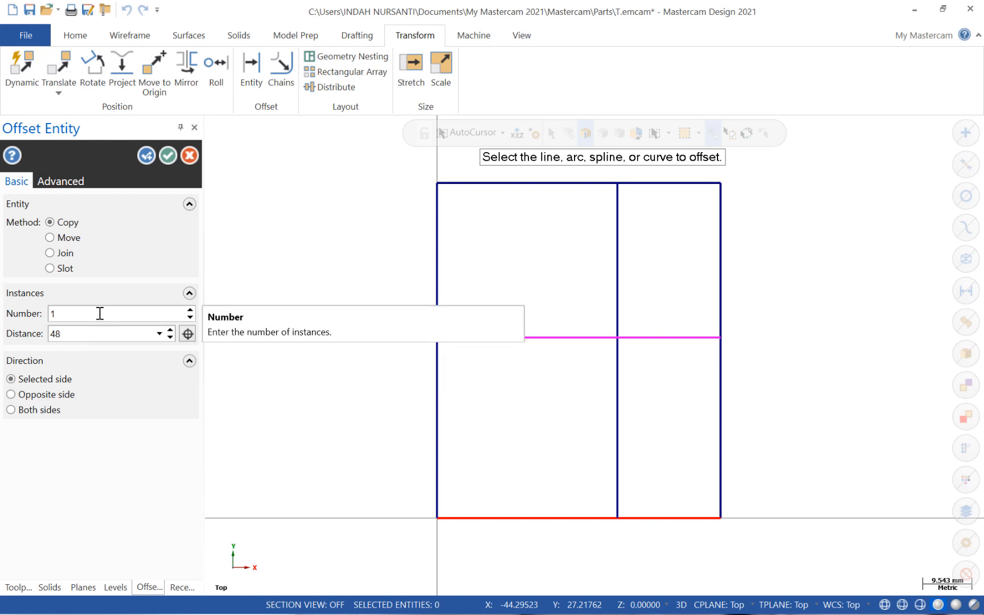
key(Return)
click(169, 156)
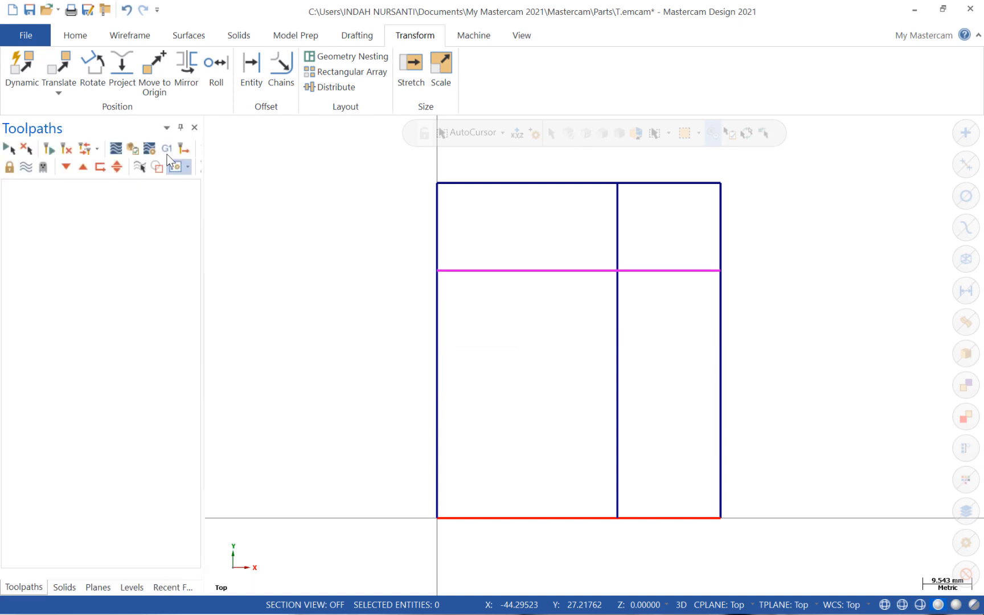
- Draw a sloped line from the vertical offset line's upper end to the horizontal offset line's right end
click(121, 33)
click(107, 57)
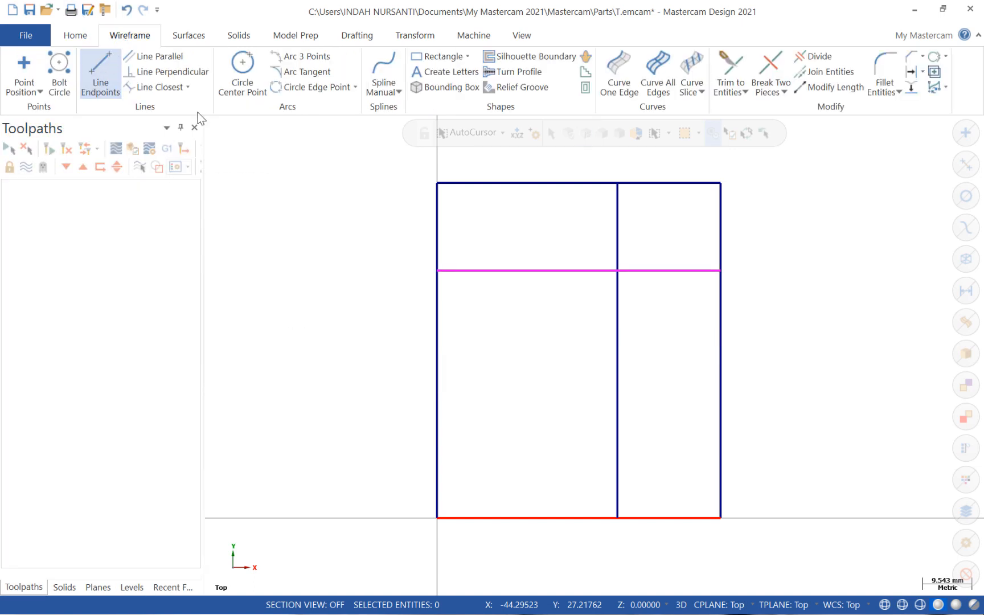
click(619, 188)
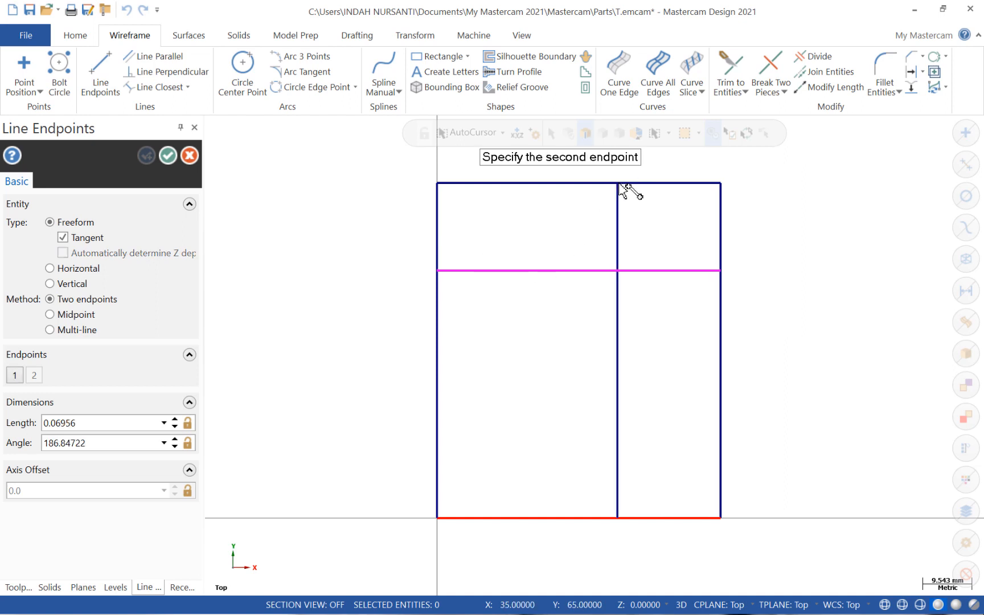
click(721, 271)
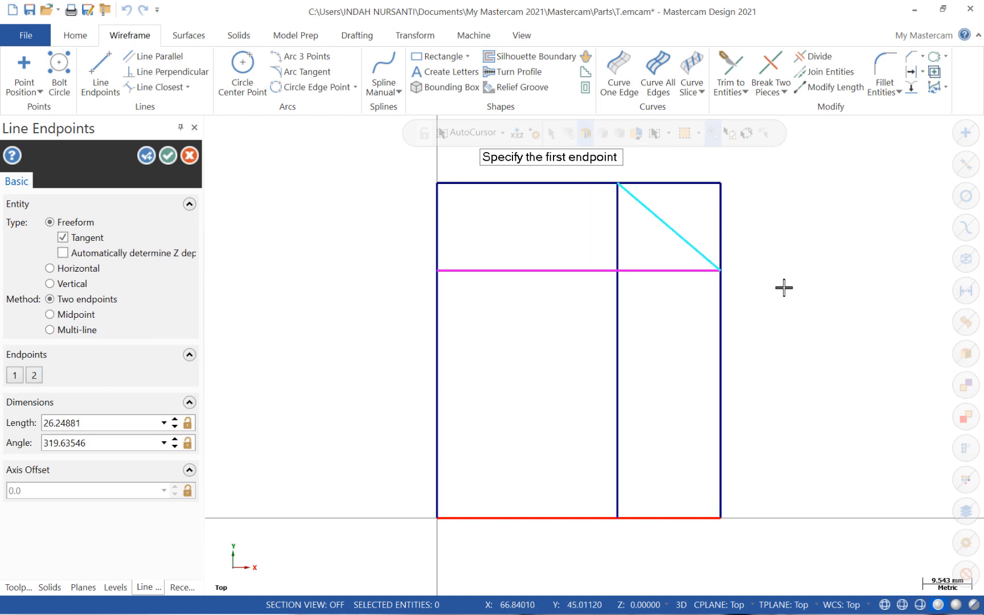
click(167, 156)
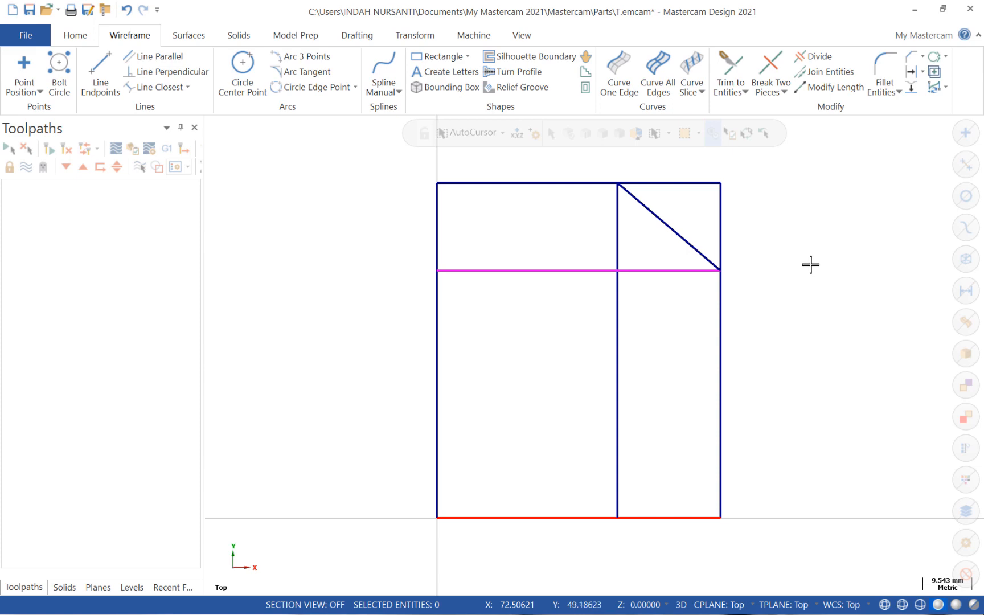
- Delete the horizontal and vertical offset lines inside the rectangle
click(587, 271)
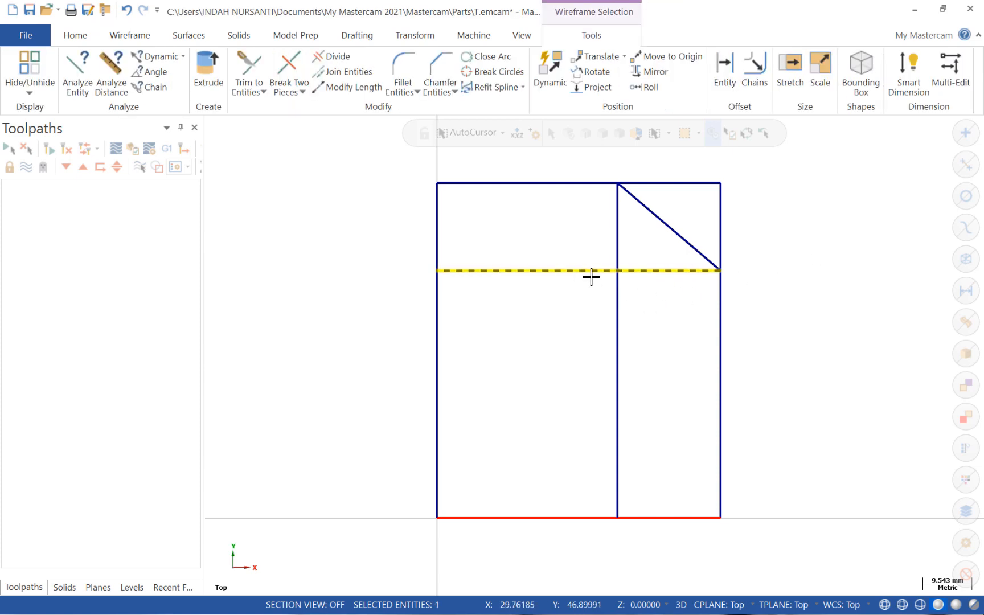
key(Delete)
click(617, 266)
key(Delete)
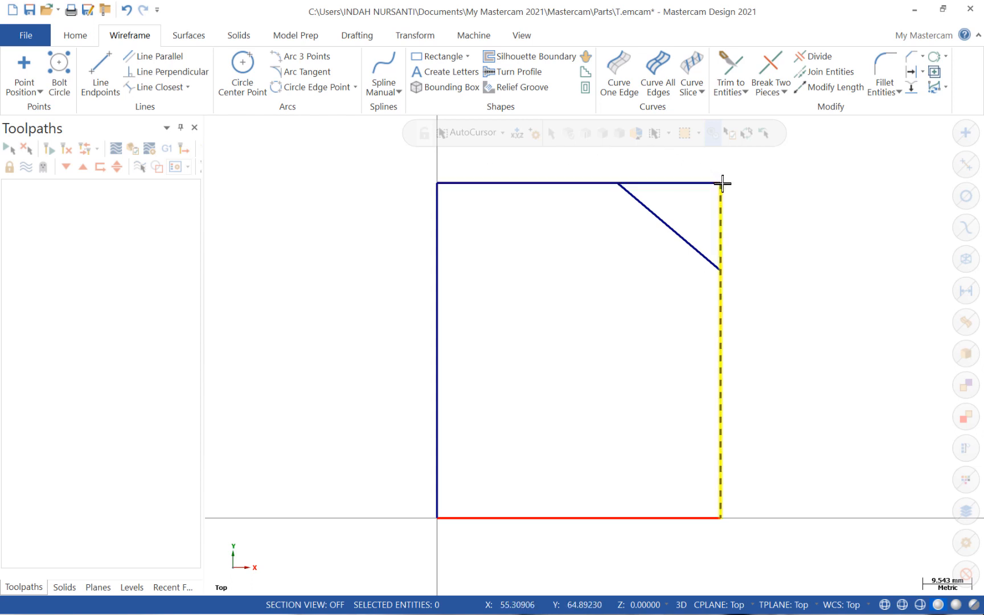
- Trim the right and top edges of the profile back to the sloped corner line and finish trimming
click(728, 65)
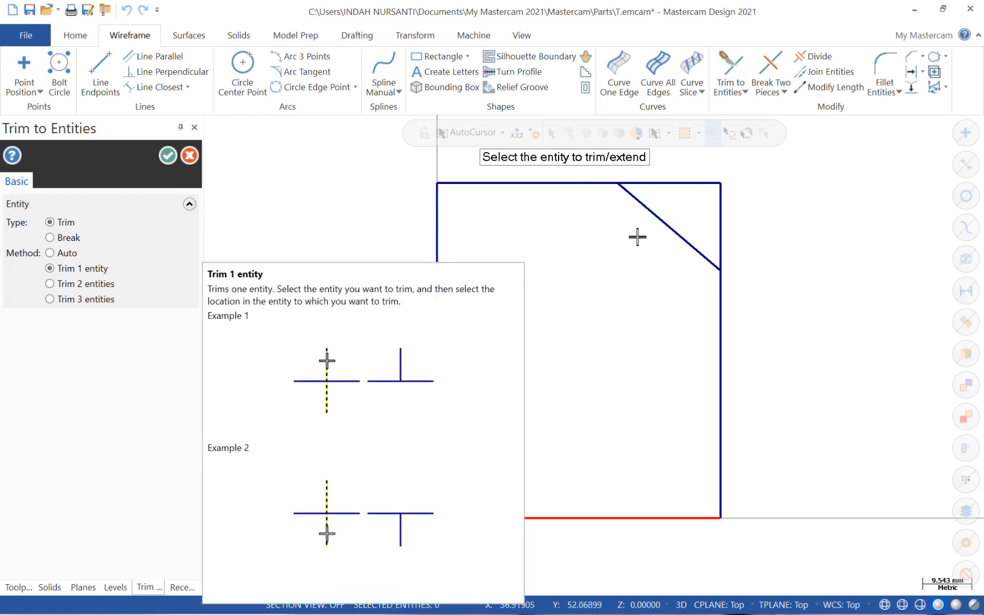
click(725, 318)
click(699, 252)
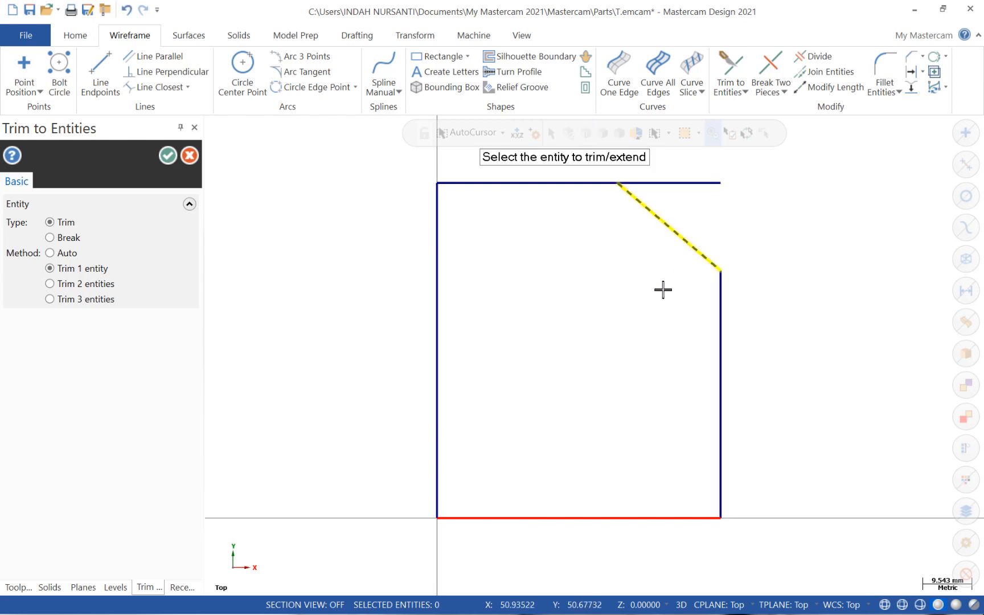
click(536, 183)
click(640, 202)
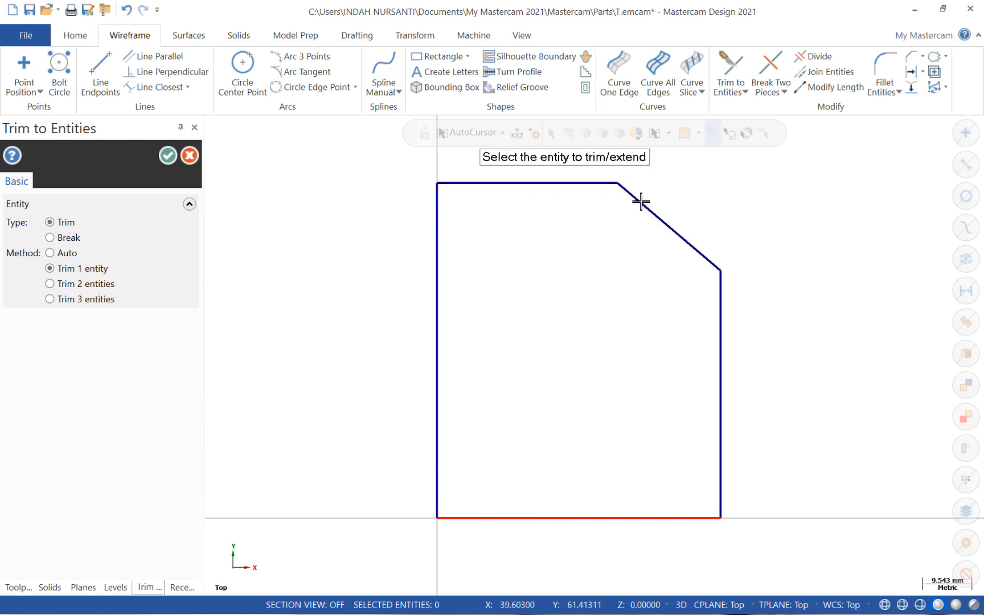
click(168, 155)
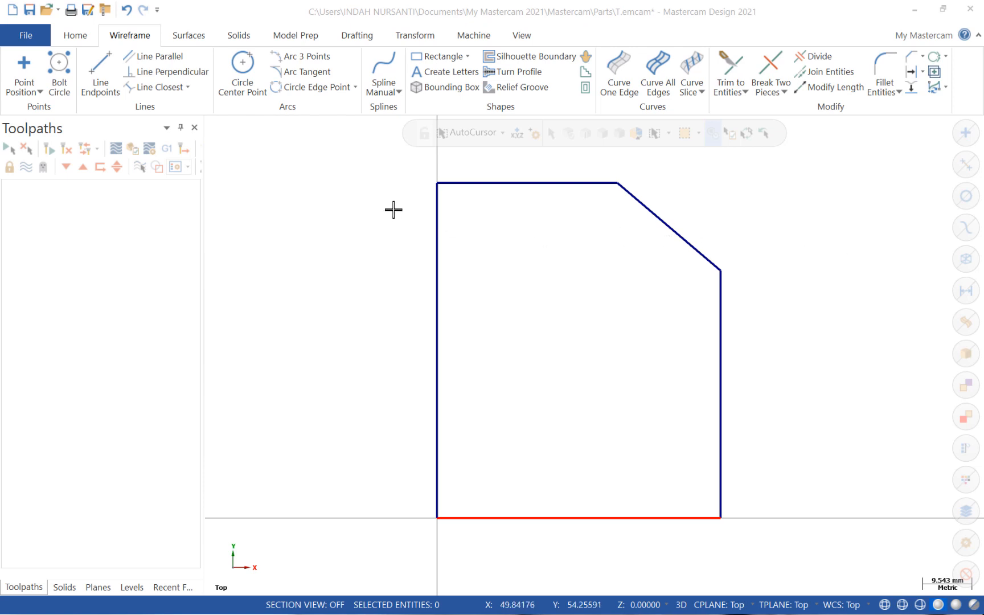
- Draw a circle of 4 mm radius centered at X 5, Y 5 in the profile's lower-left corner
click(245, 62)
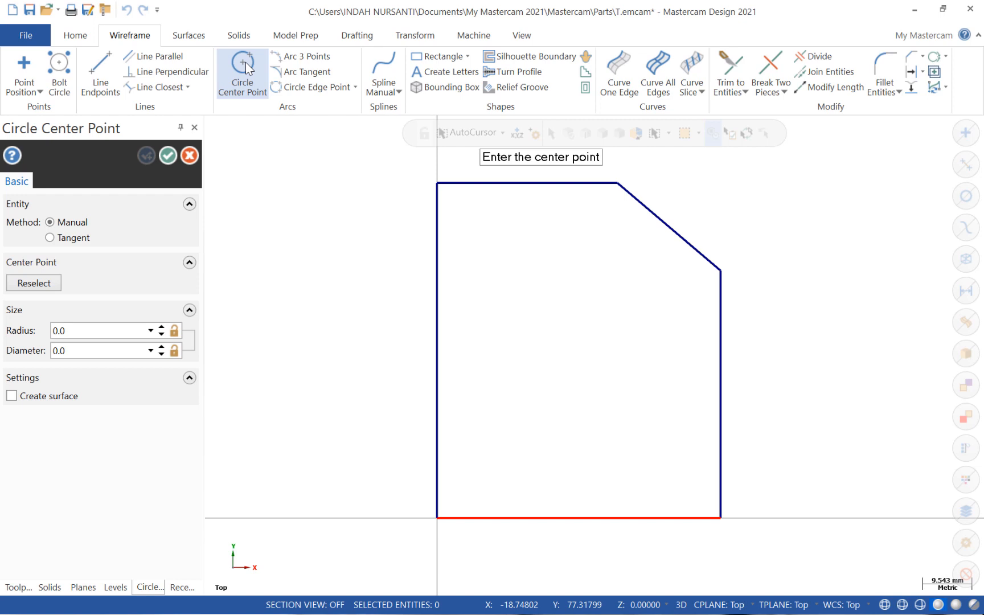
text(5.5)
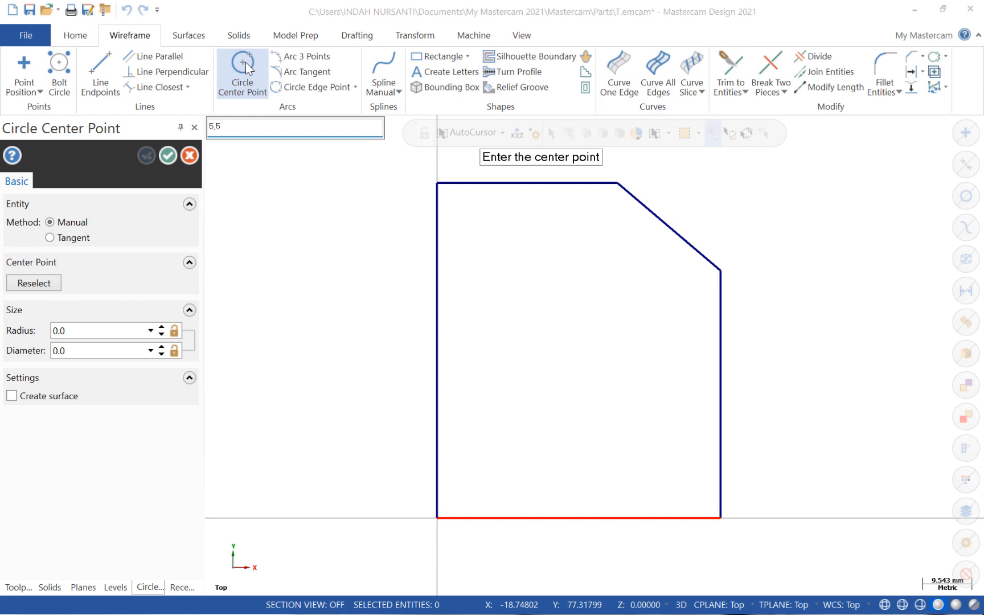
key(Return)
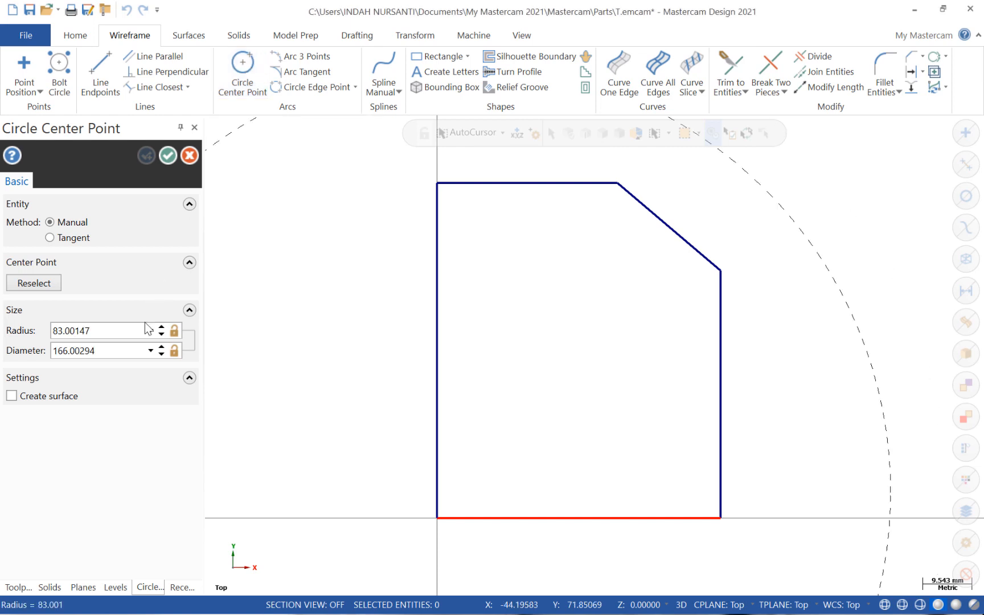
click(460, 473)
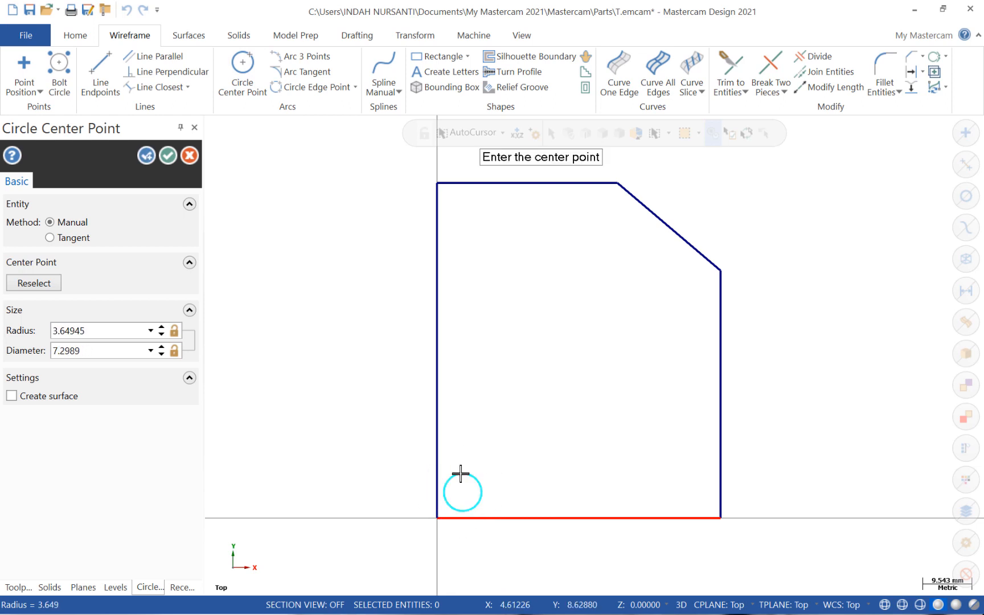
click(98, 331)
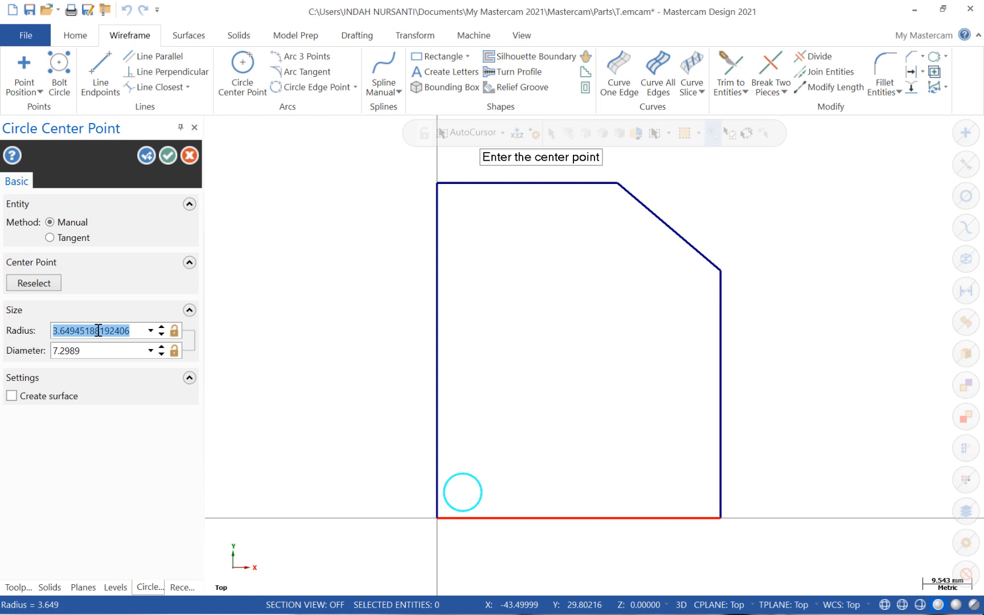
text(4)
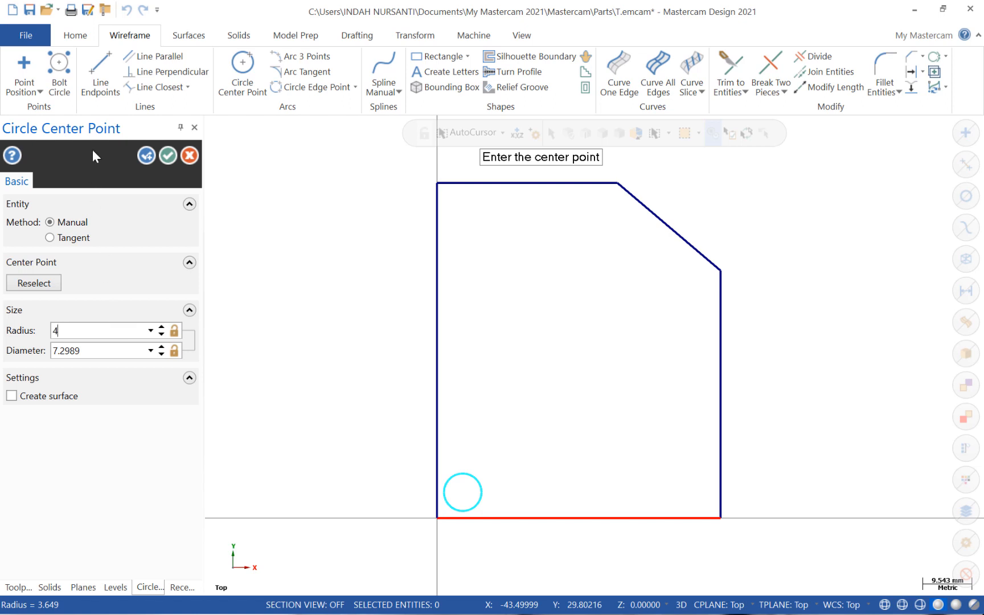
click(145, 155)
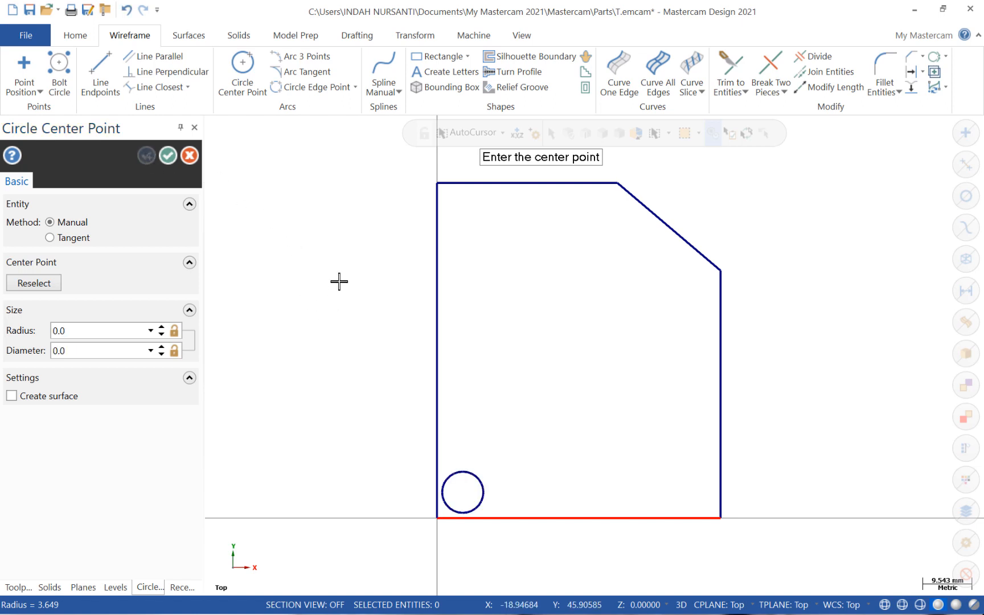
- Draw a circle of 4 mm radius centered at X 50, Y 5 in the profile's lower-right corner
text(50.5)
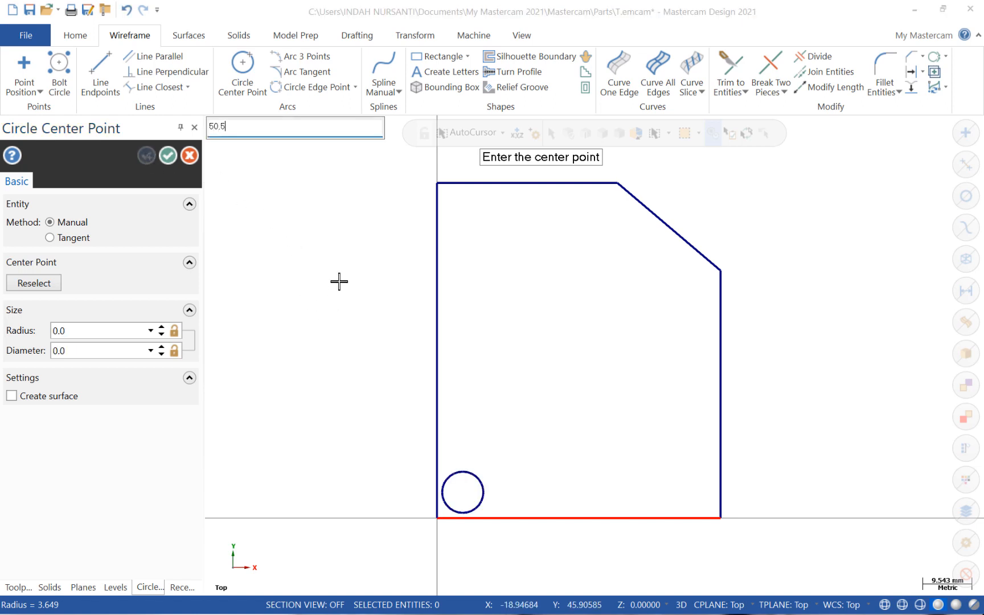
key(Return)
text(4)
key(Return)
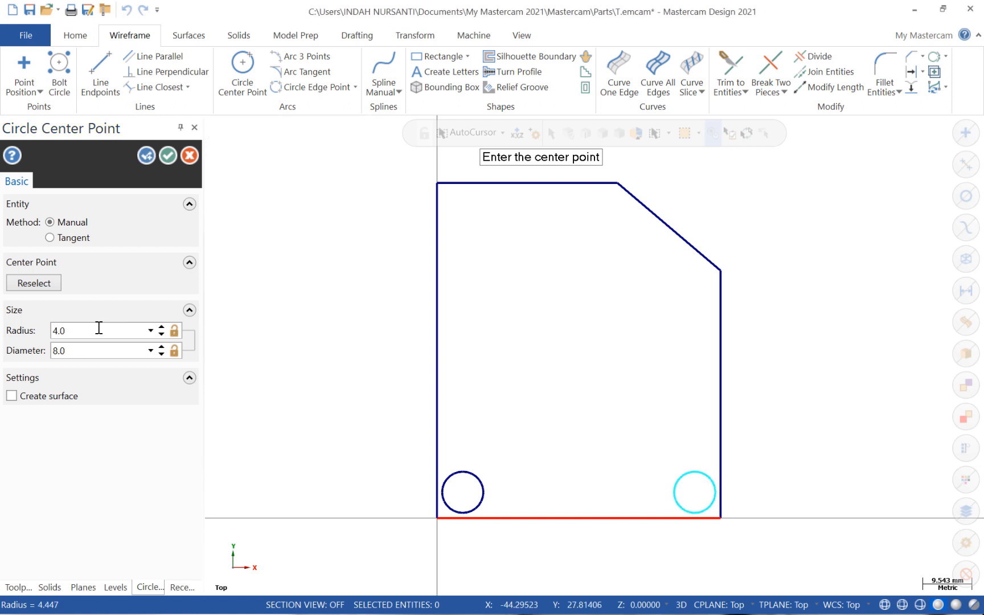
click(148, 161)
- Draw a circle of 4 mm radius centered at X 5, Y 60 in the profile's upper-left corner
text(5,6)
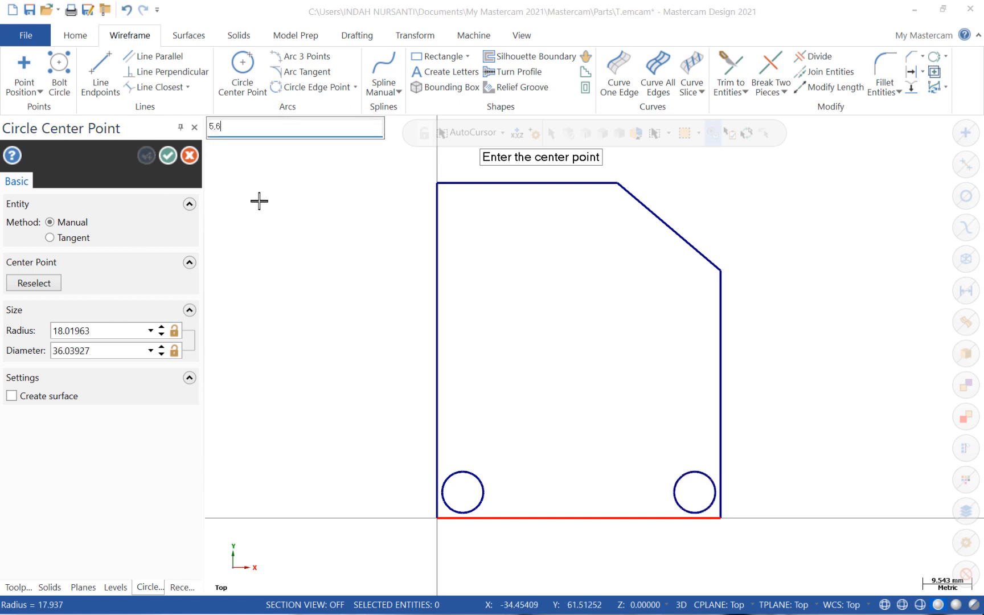
text(0)
key(Return)
text(4)
key(Return)
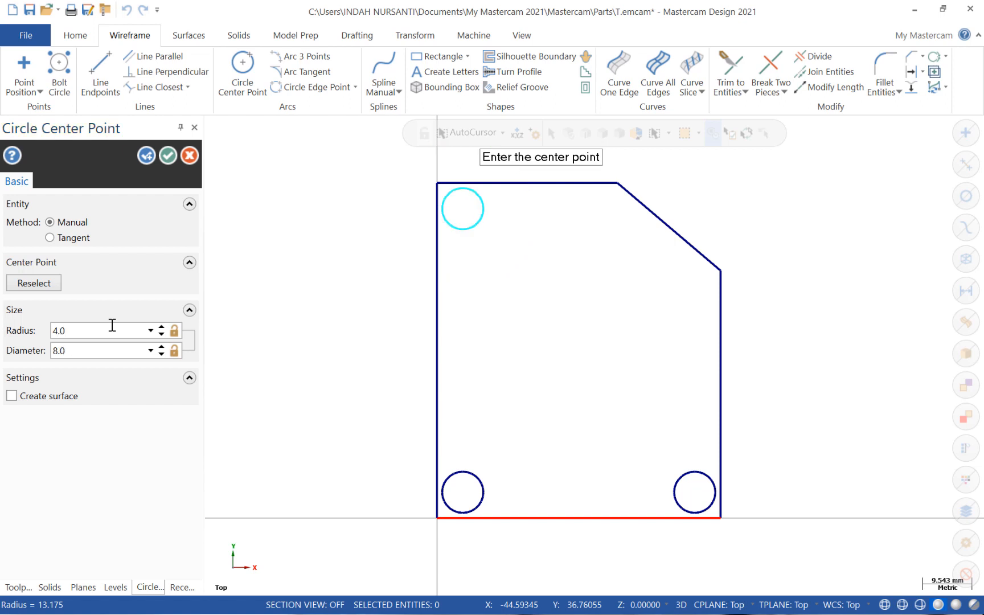
click(146, 155)
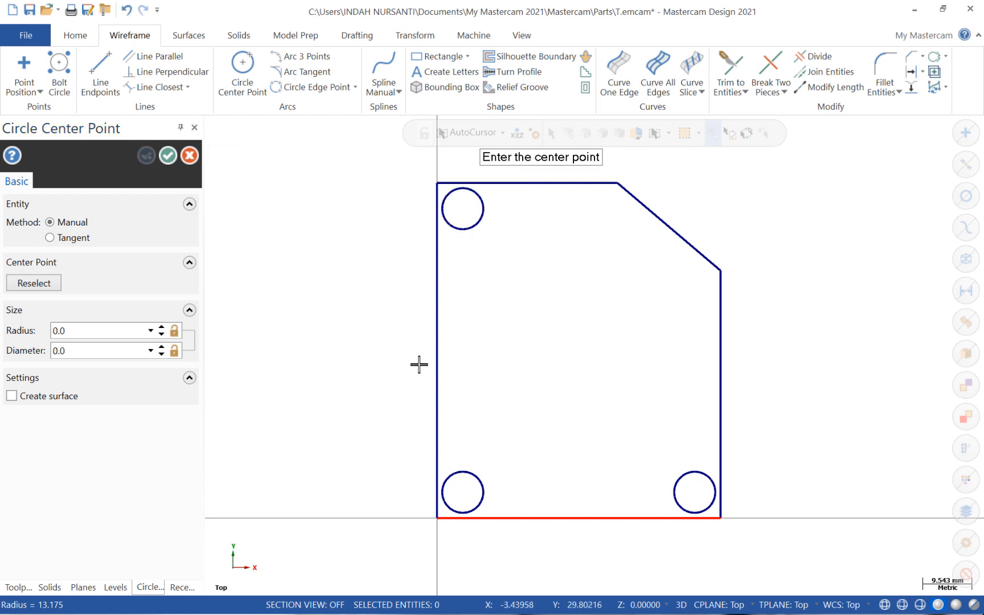
- Draw a circle centered at X 50, Y 43 below the sloped line, the same size as the other corner circles
text(50.43)
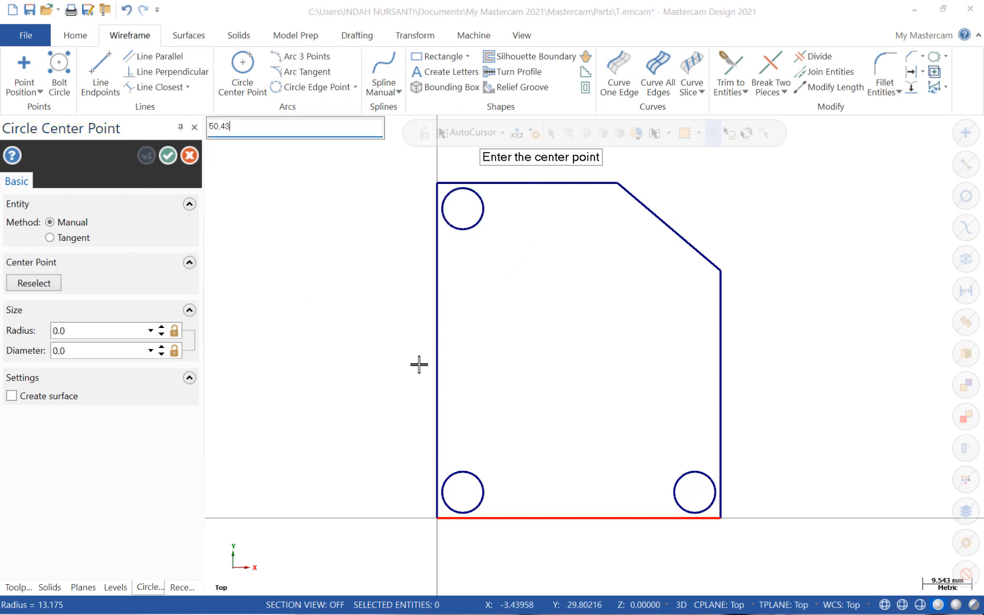
text(,43)
key(Return)
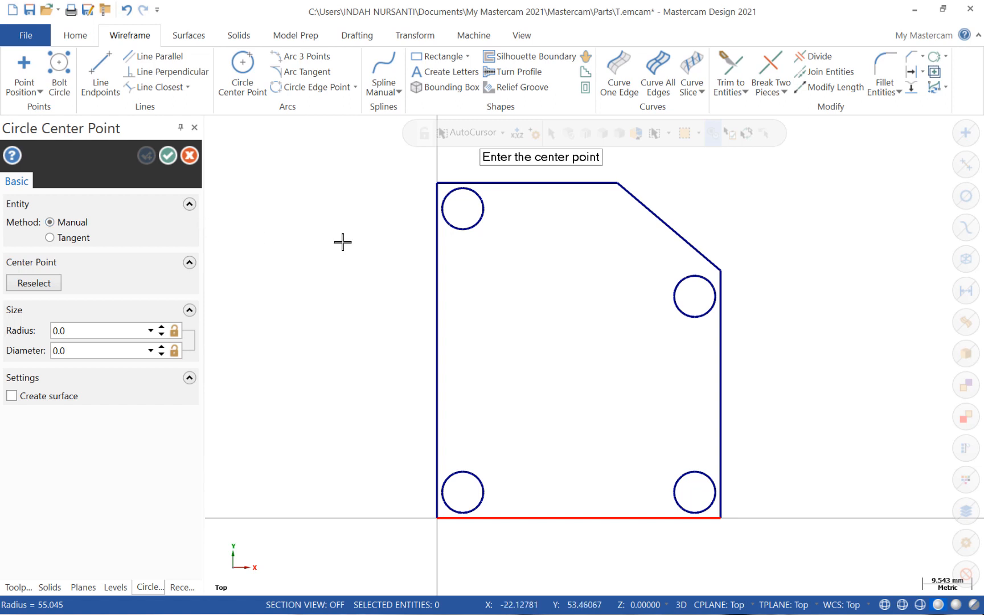
- Draw a concentric circle of 2 mm radius inside each of the four corner circles
click(462, 209)
double_click(88, 331)
text(2)
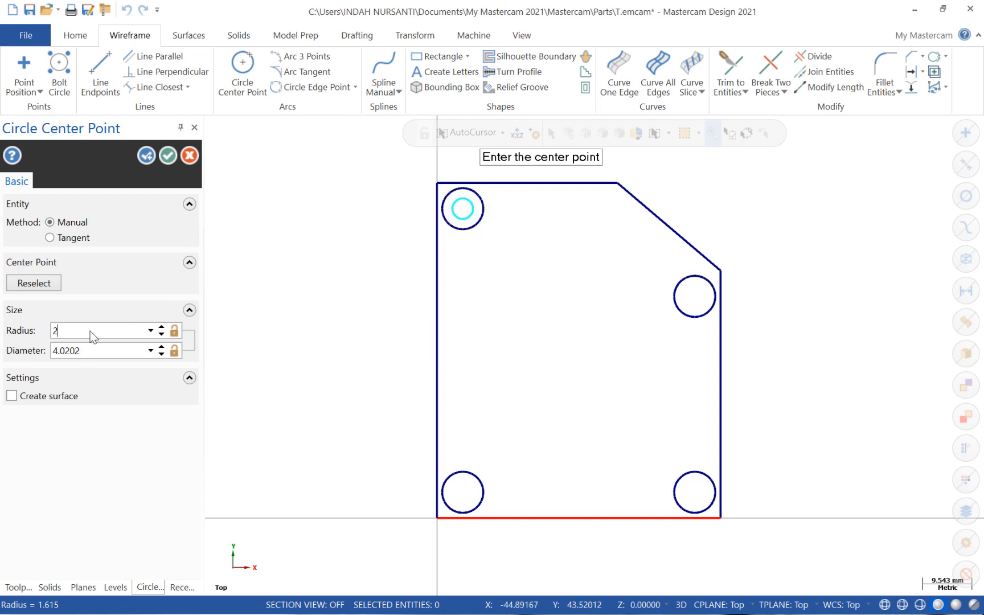
key(Return)
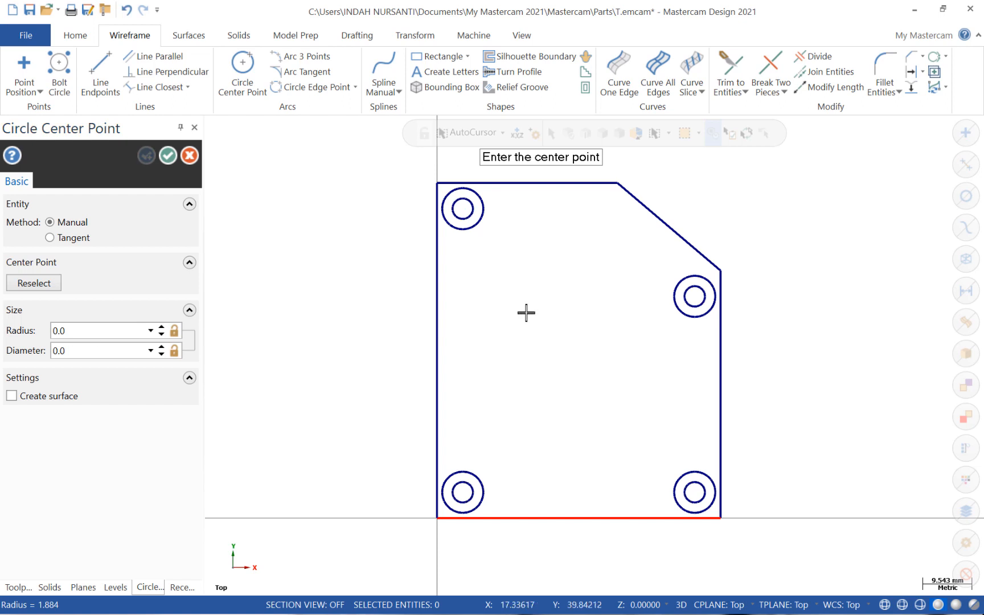
- Draw a circle of 8 mm radius centered at X 14, Y 46 inside the profile
text(14,46)
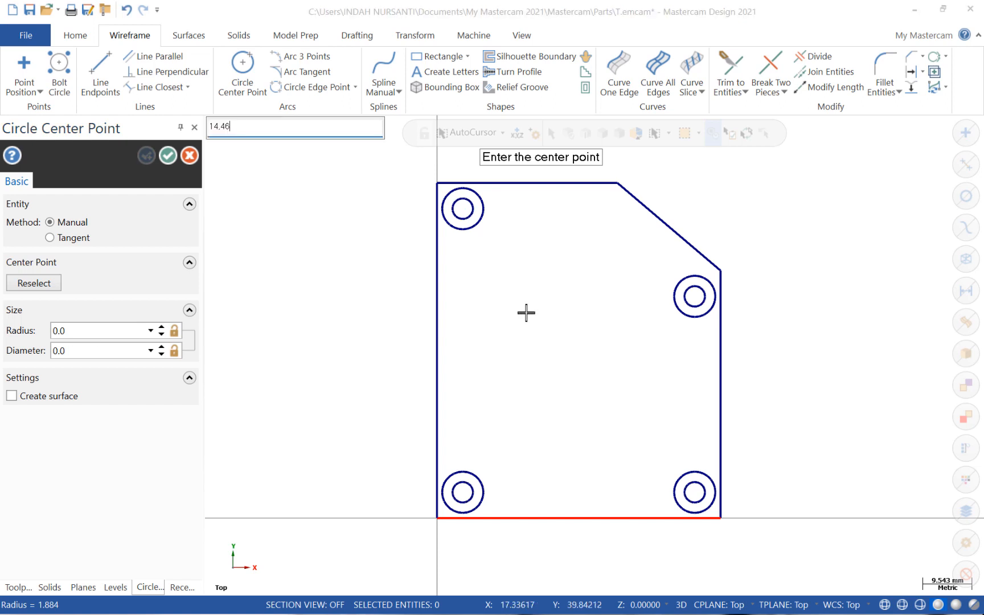
key(Return)
double_click(97, 332)
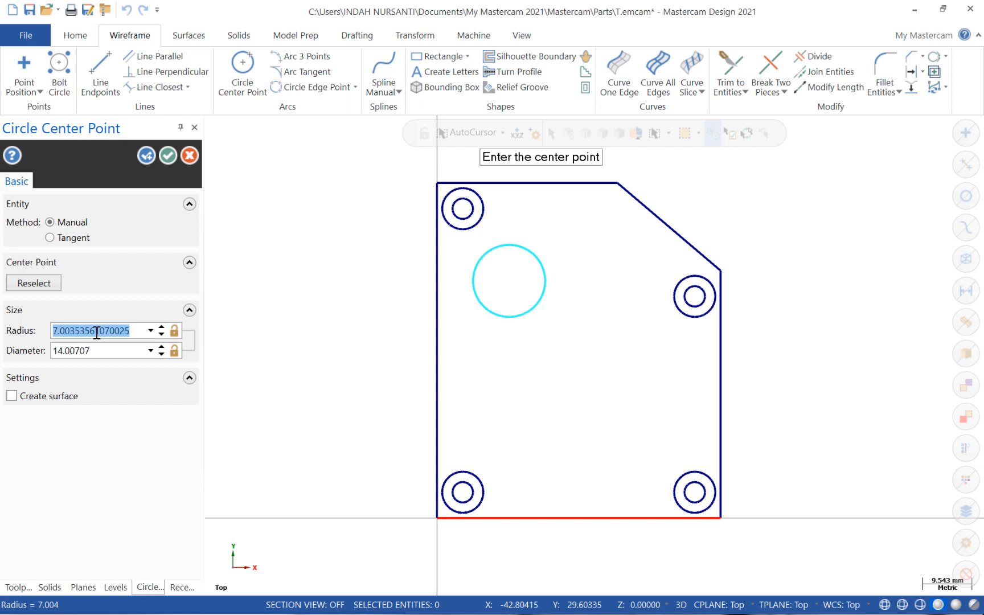
text(8)
click(147, 155)
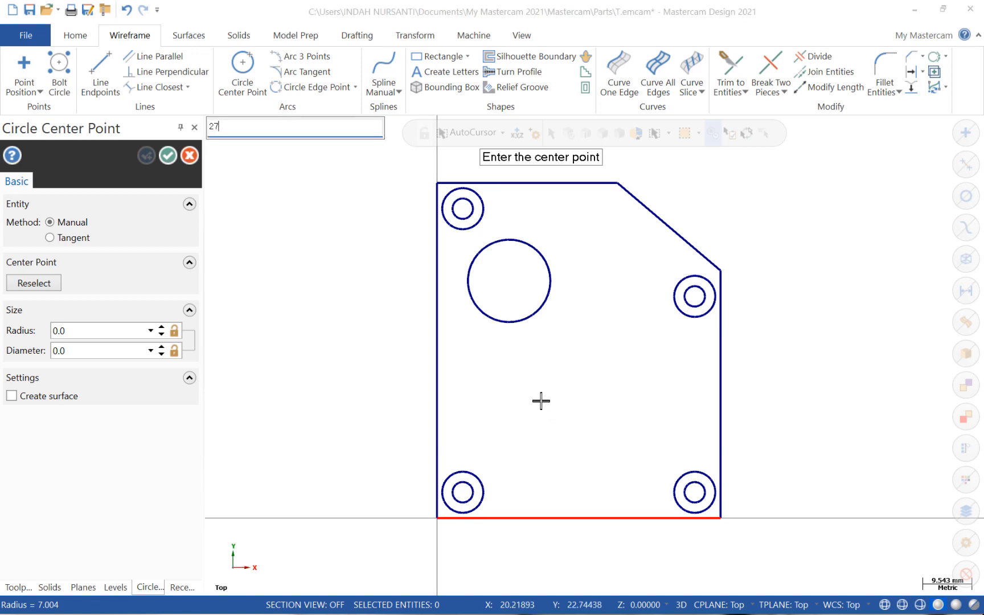
- Draw a circle of 4 mm radius centered at X 27, Y 14 and finish the circle command
text(,14)
key(Return)
click(96, 330)
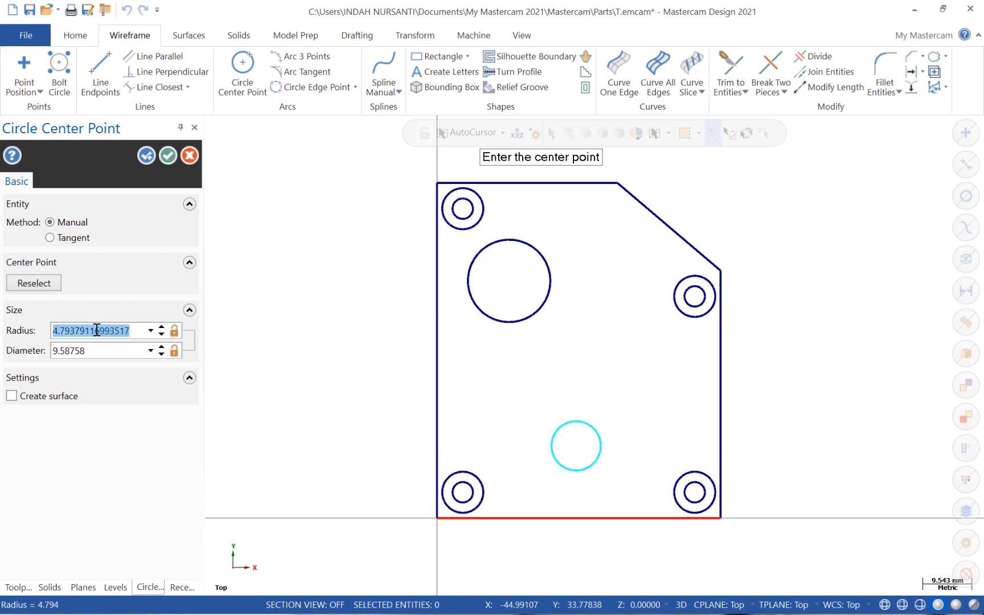
text(4)
click(167, 155)
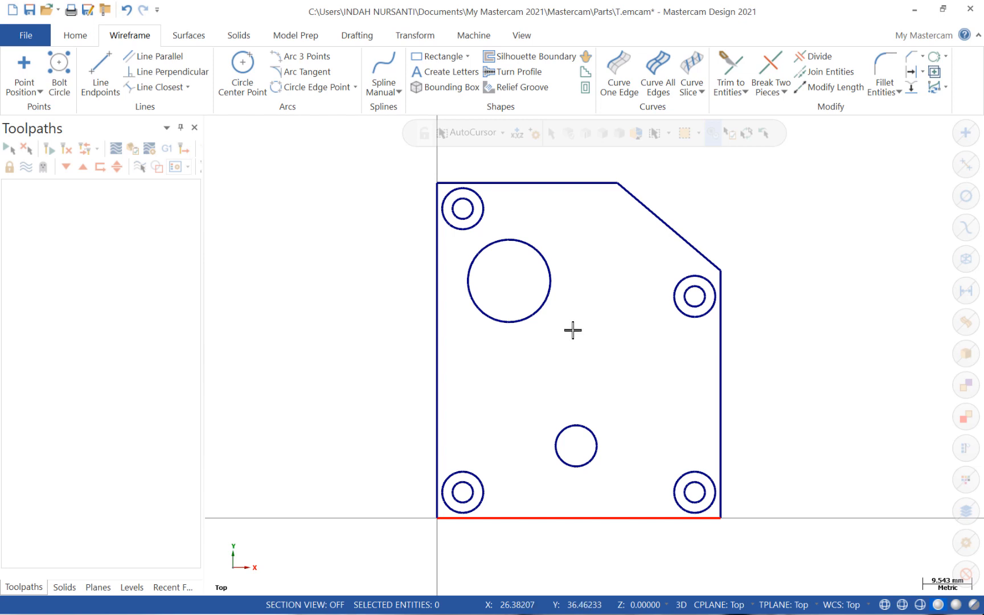
- Analyze the large circle in the upper part of the profile and change its radius to 4 mm
click(77, 31)
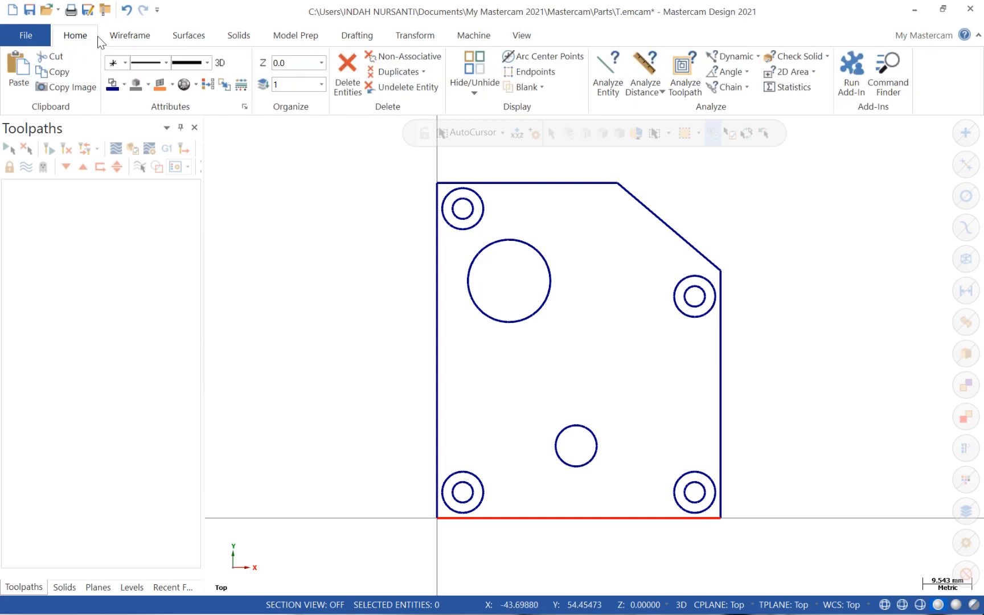
click(609, 68)
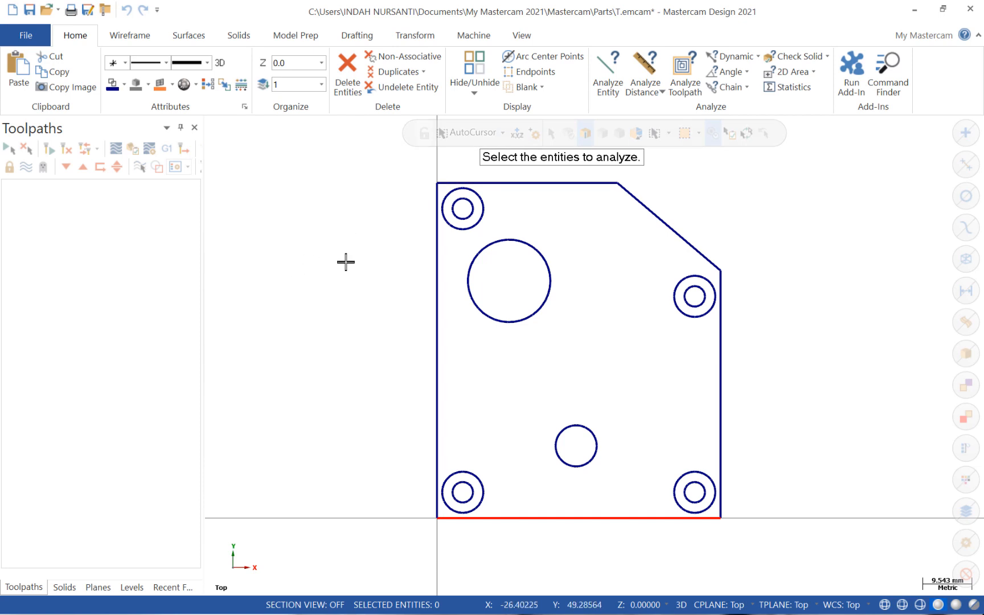
click(482, 255)
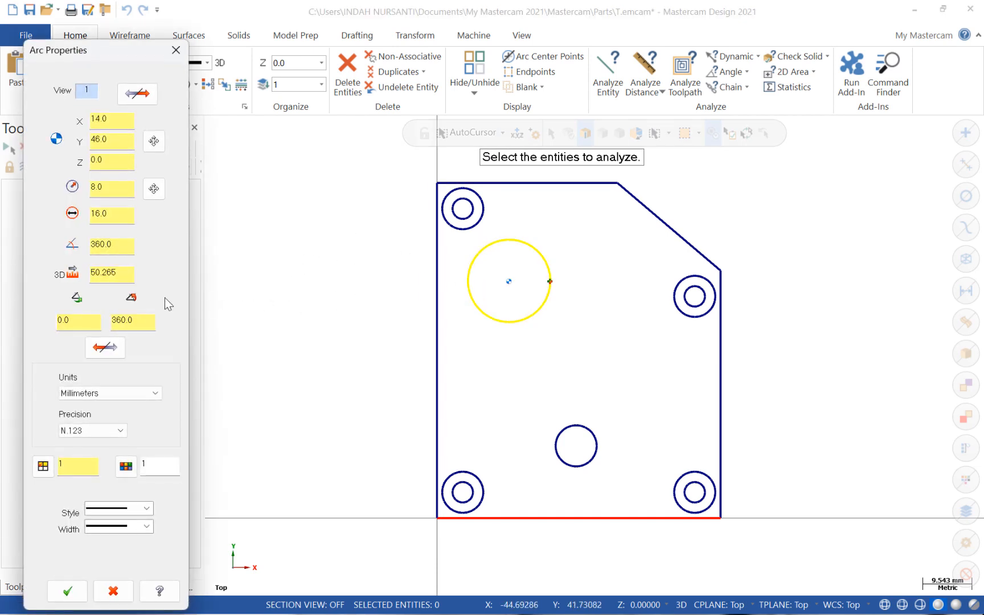
drag(116, 187, 85, 188)
text(4)
click(67, 591)
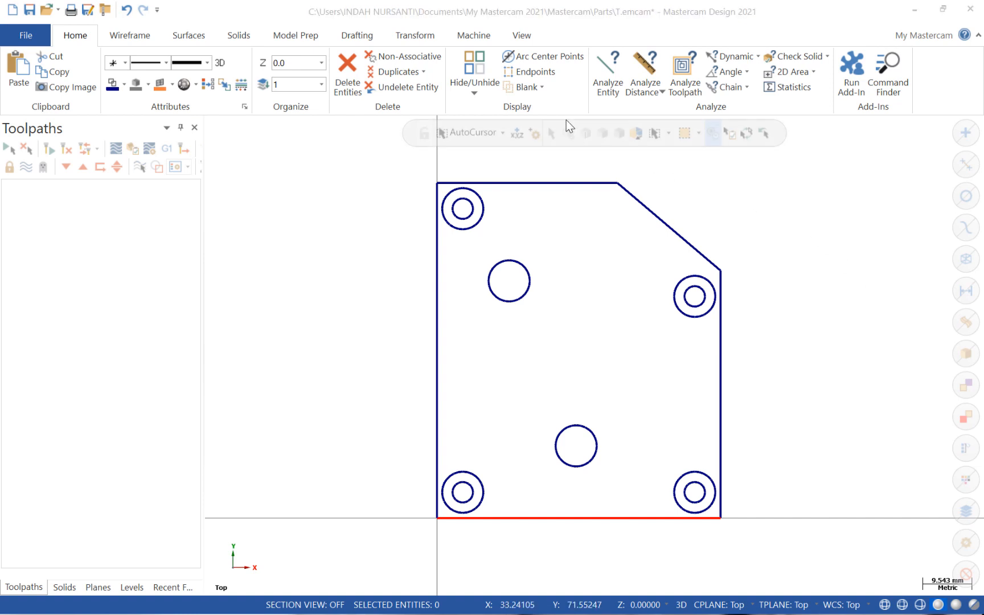
- Add a mill machine group using the MILL DEFAULT.MCAM-MMD machine definition
click(474, 35)
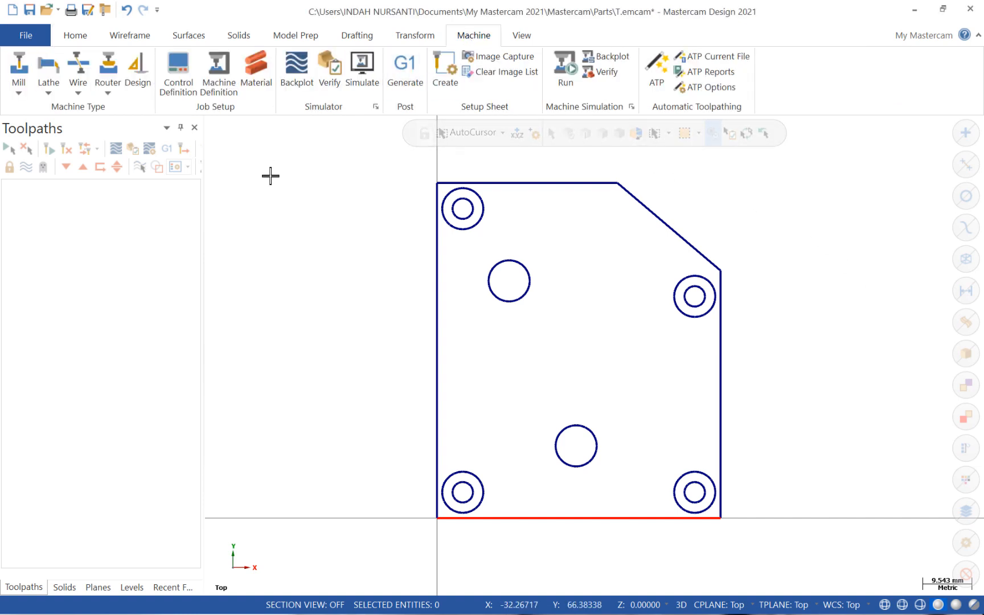
click(17, 71)
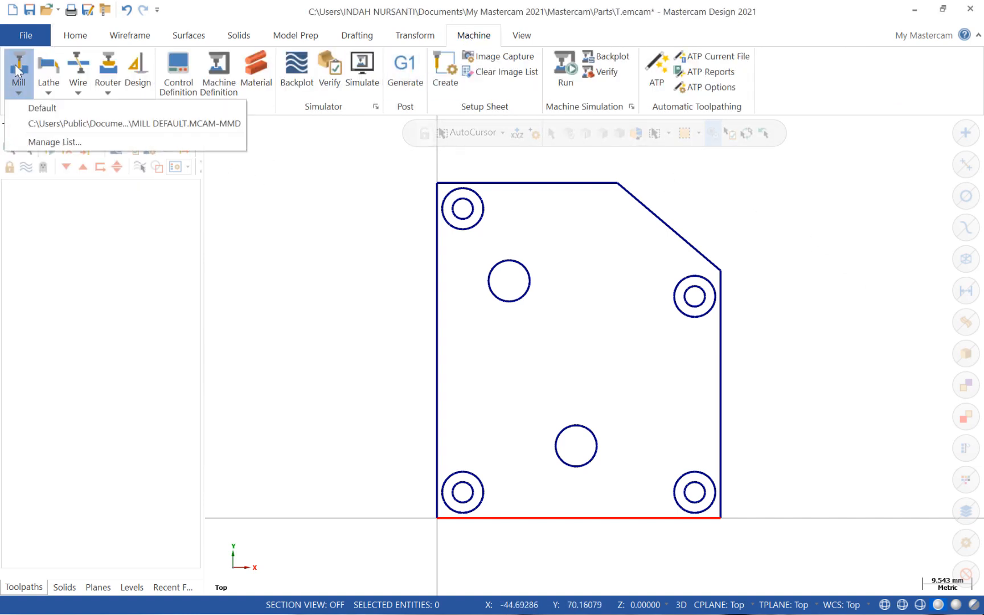
click(103, 123)
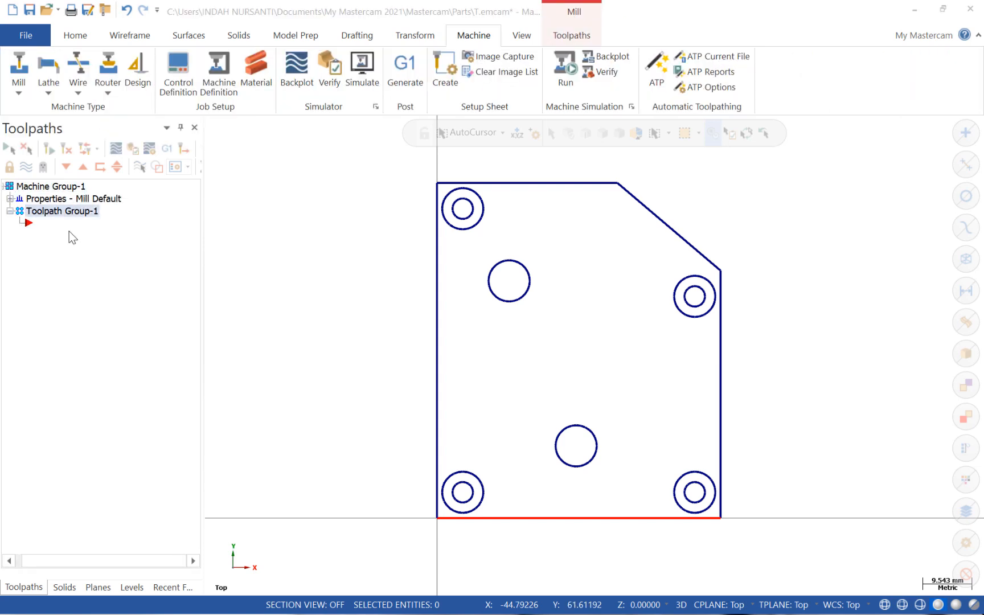
- Start a Drill toolpath on the four 4 mm diameter corner circles and the two 8 mm diameter inner circles
click(569, 32)
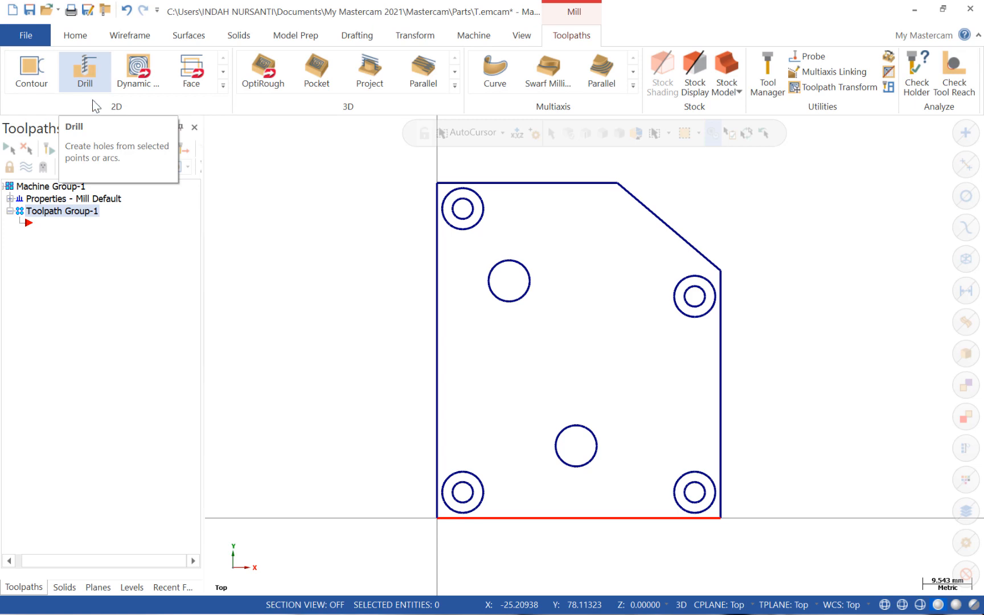
click(56, 224)
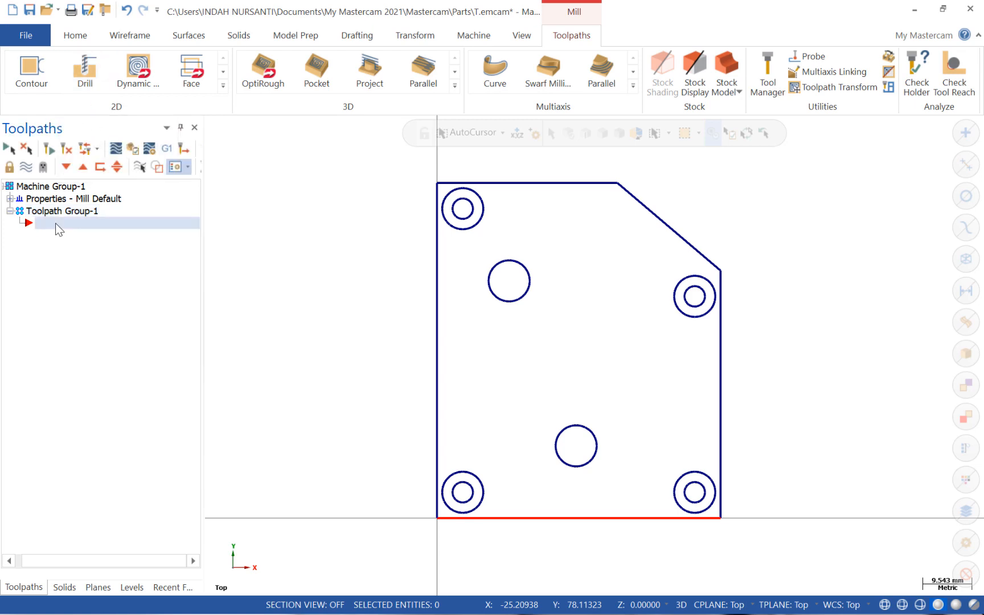
right_click(56, 225)
mouse_move(200, 158)
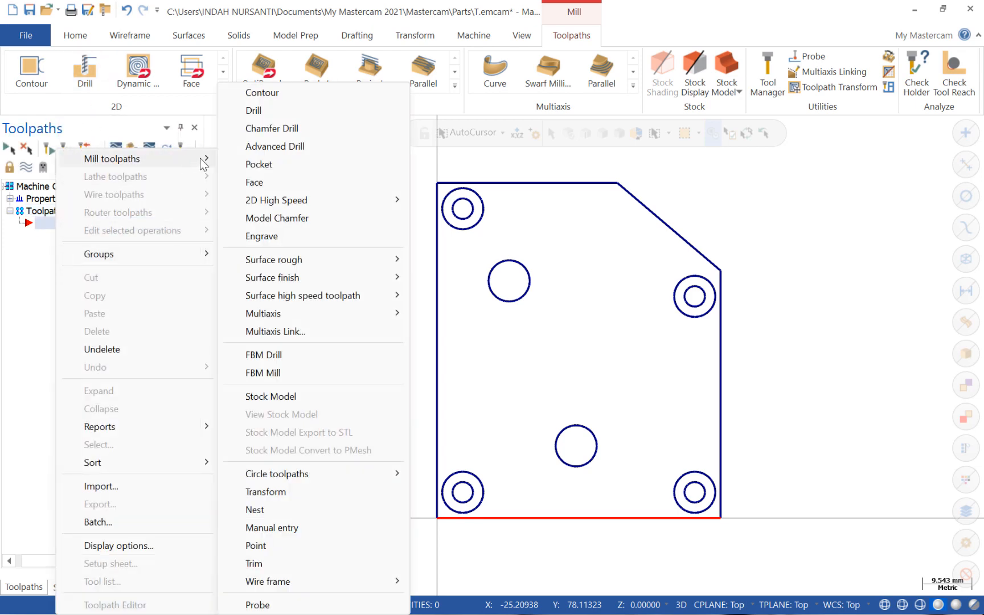
click(287, 113)
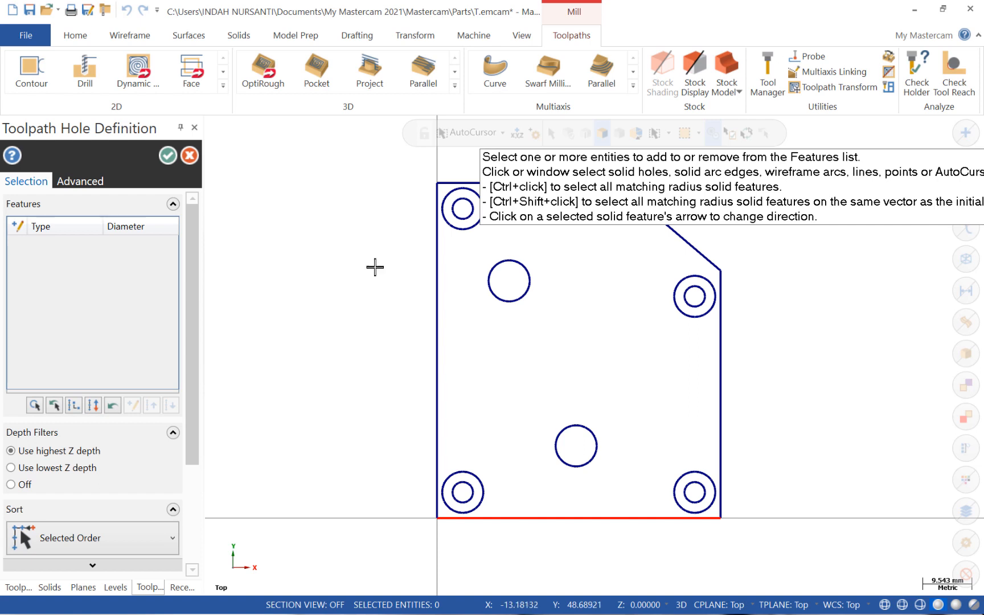
click(462, 208)
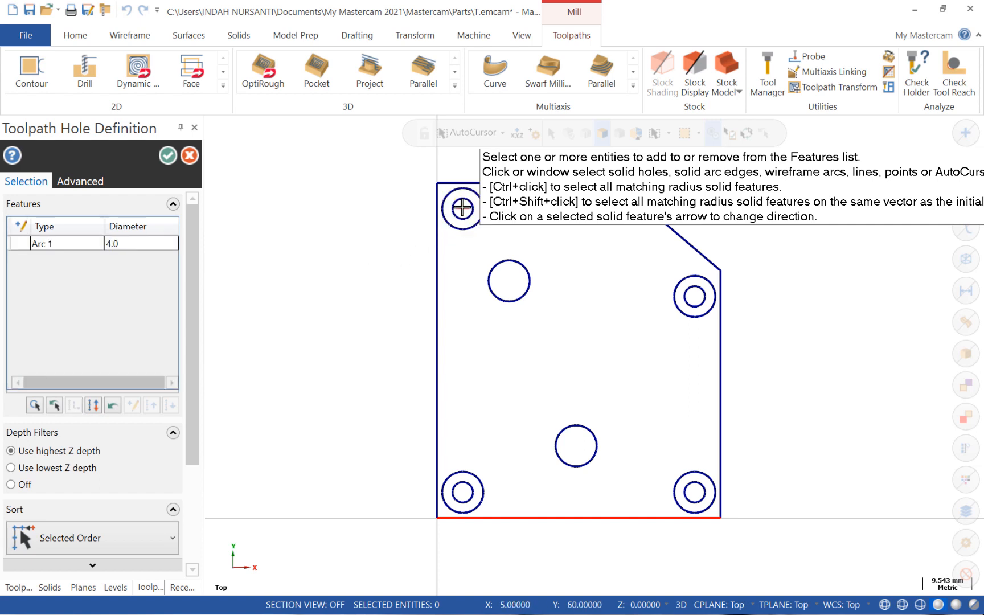
click(510, 281)
click(695, 297)
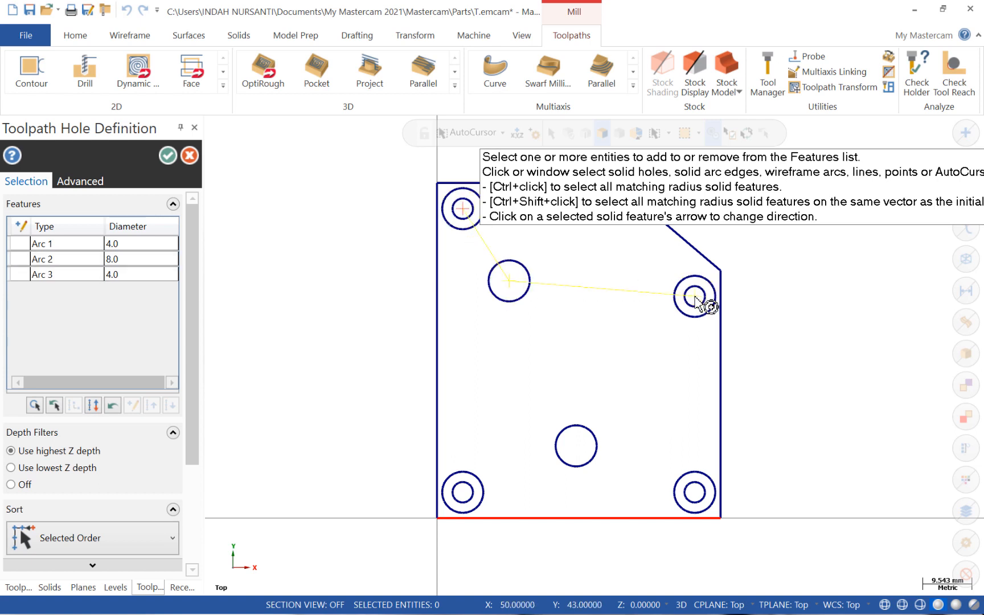
click(695, 493)
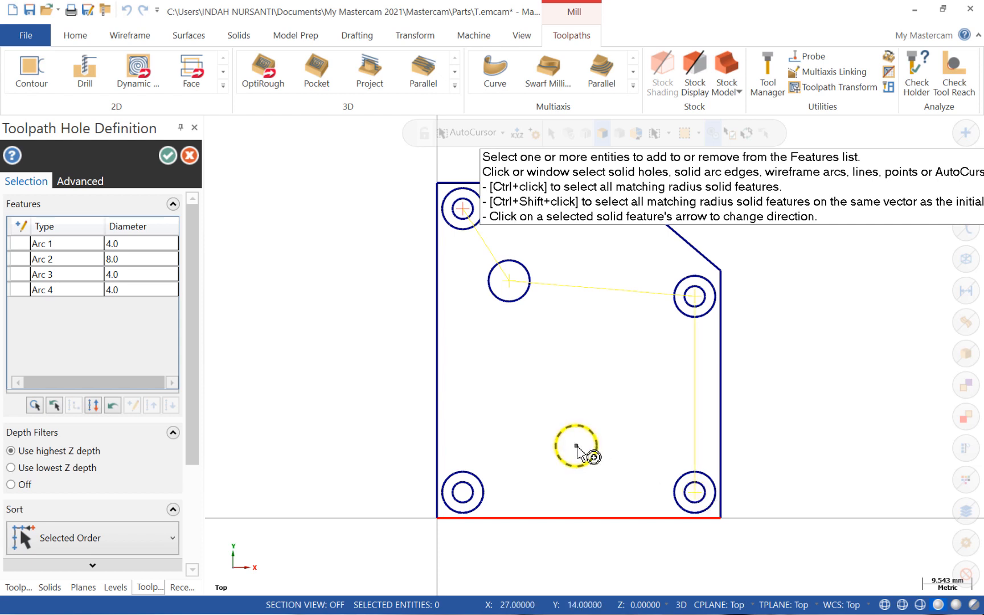
click(577, 446)
click(463, 493)
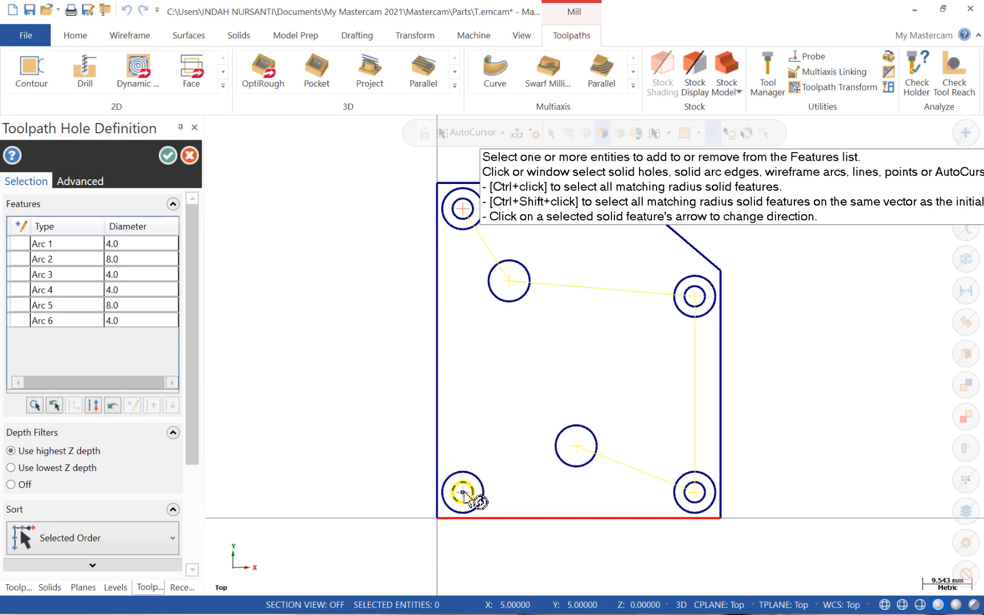
click(168, 157)
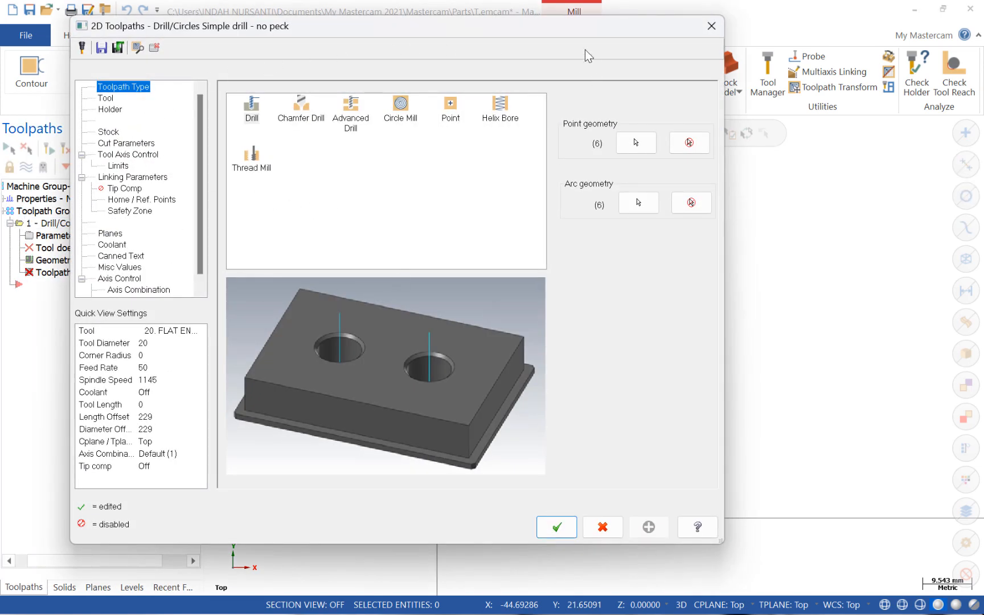
- Create a new Drill tool with a drill diameter of 4 mm for the toolpath
click(105, 98)
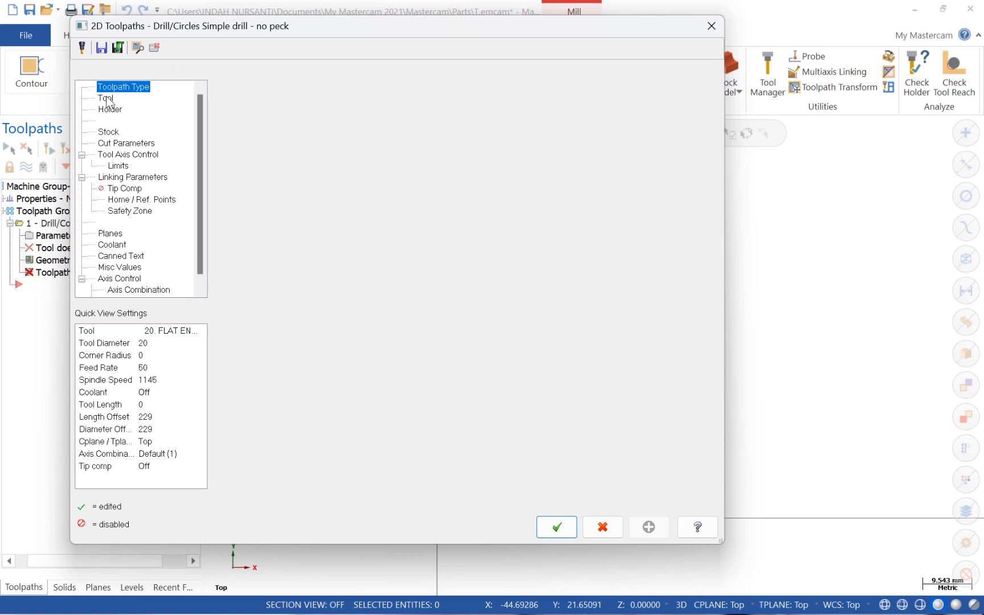
right_click(323, 148)
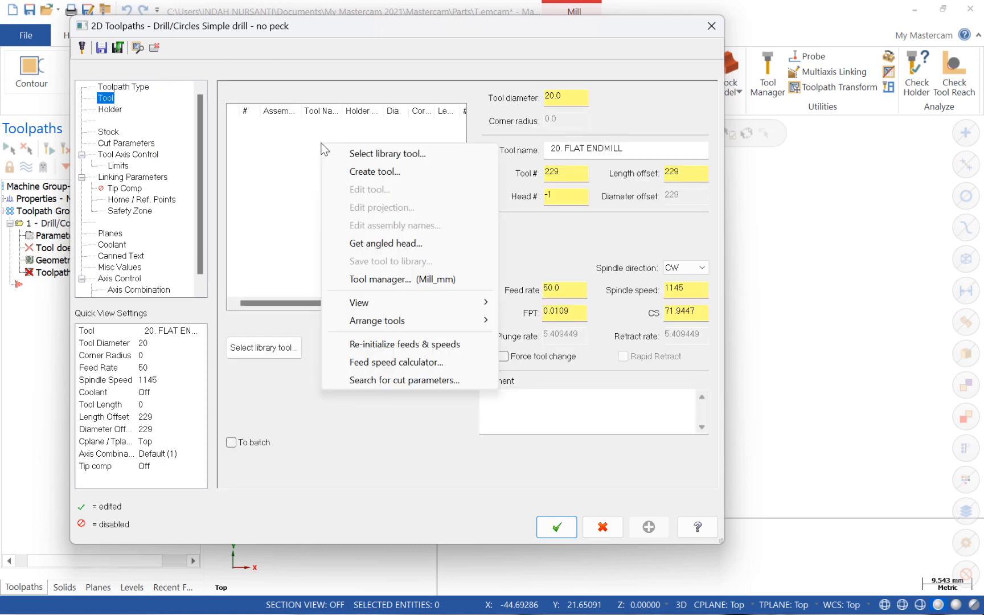
click(385, 172)
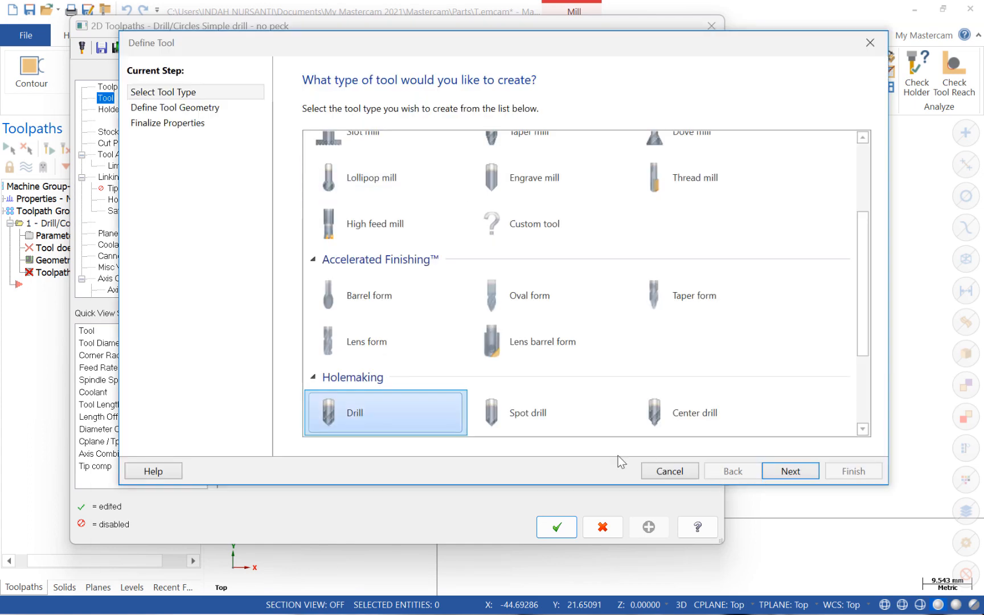
click(390, 408)
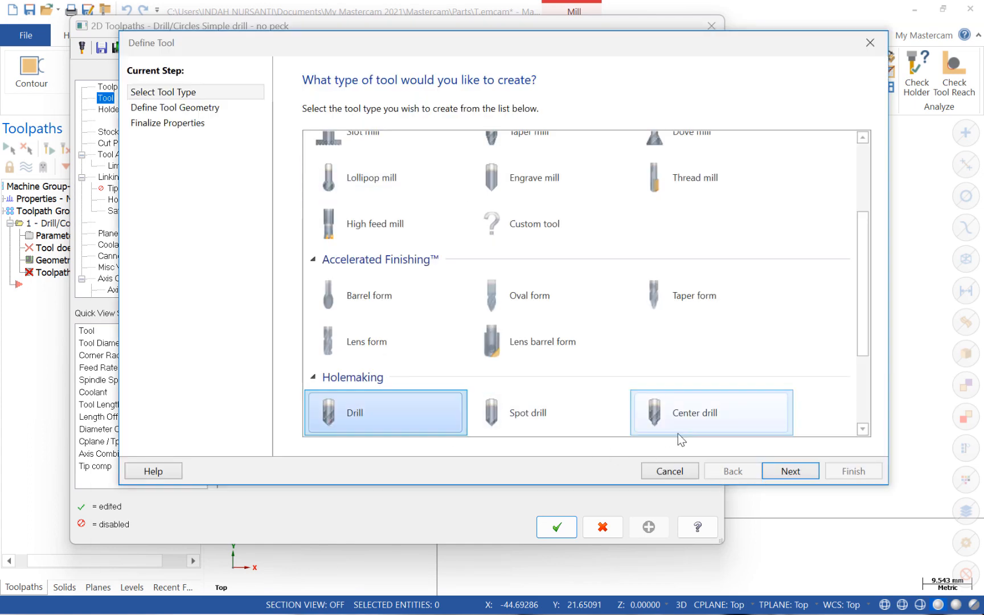
click(794, 470)
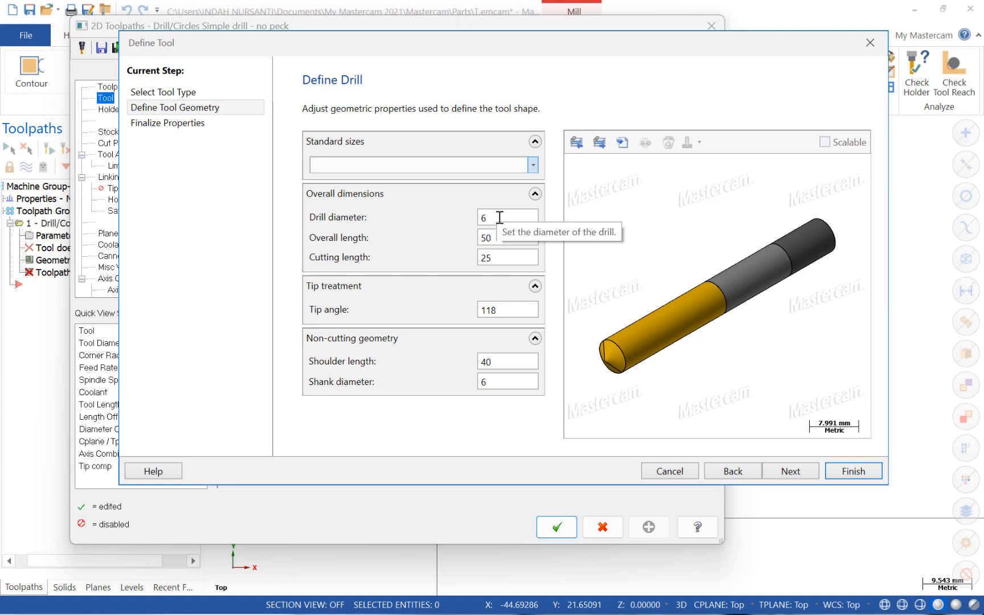
drag(498, 213, 475, 214)
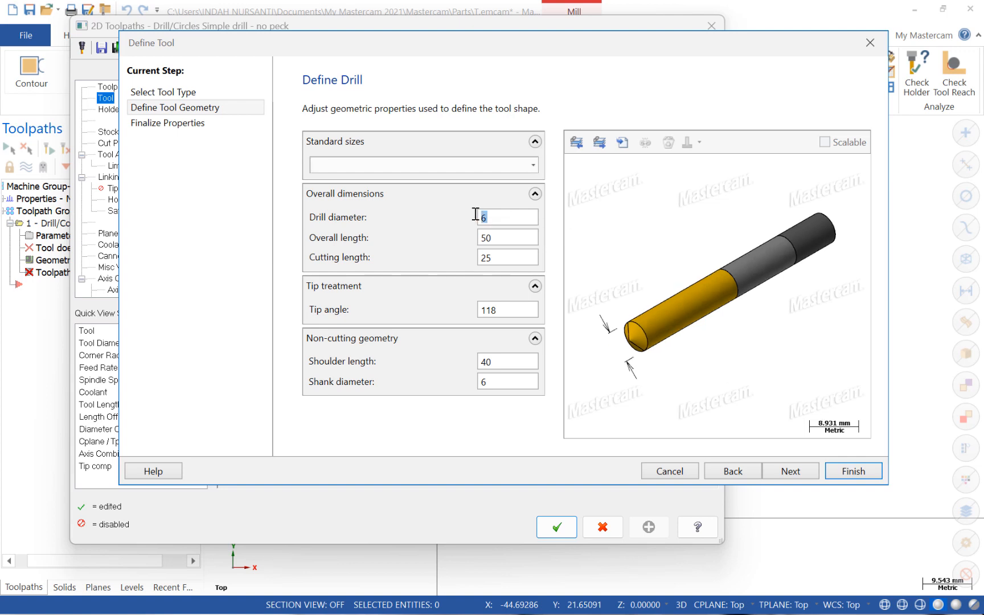
text(4)
click(801, 468)
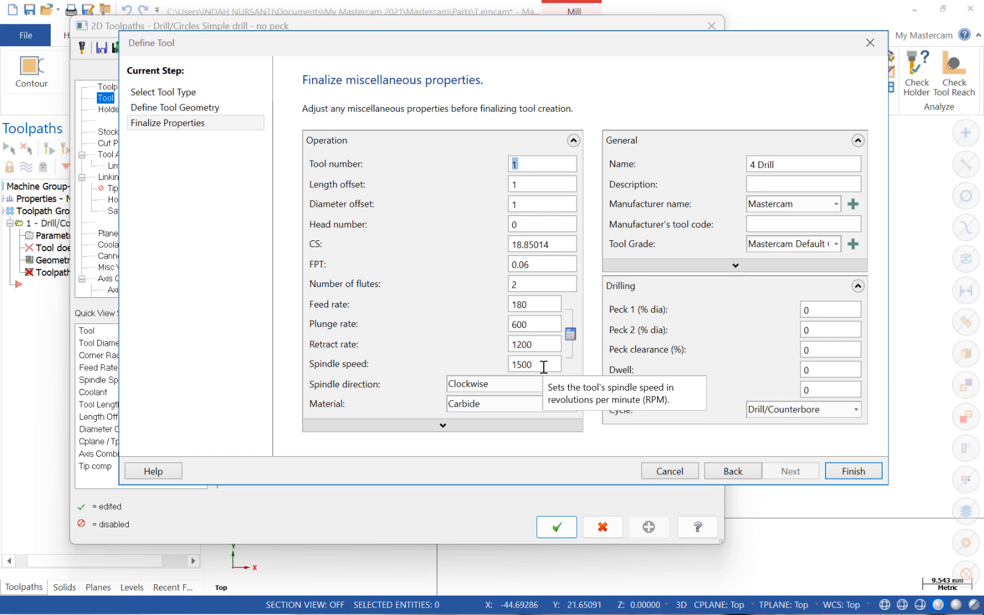
- Set the new drill's spindle speed to 2500 and finish the tool definition
drag(544, 366, 498, 359)
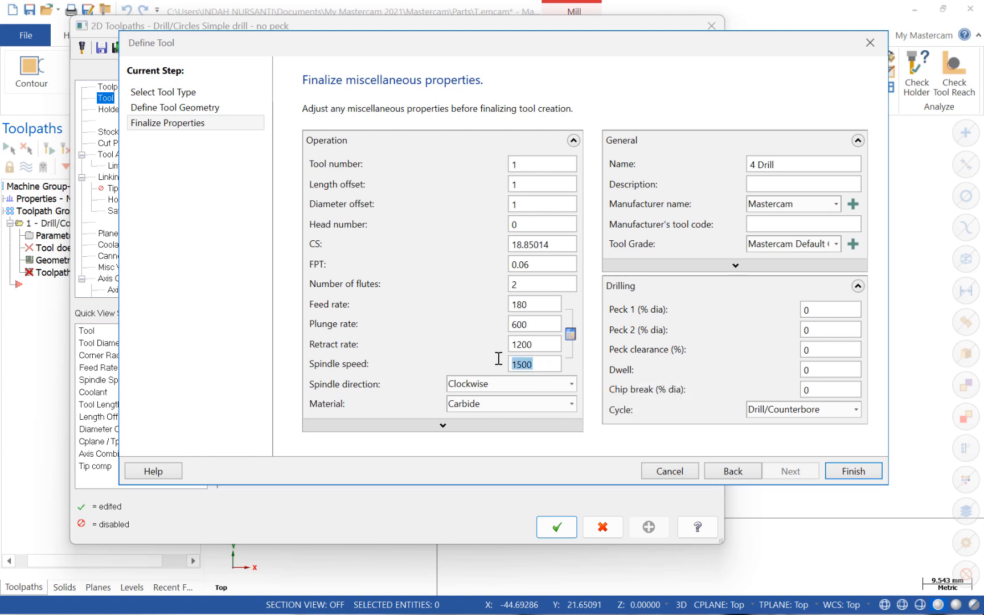
text(2500)
key(Tab)
click(544, 367)
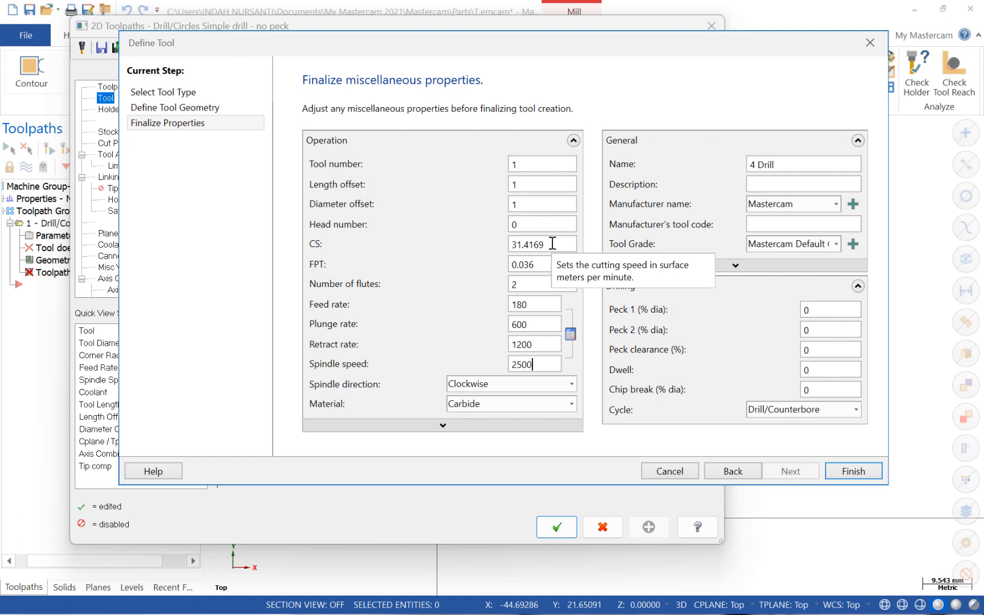
click(864, 472)
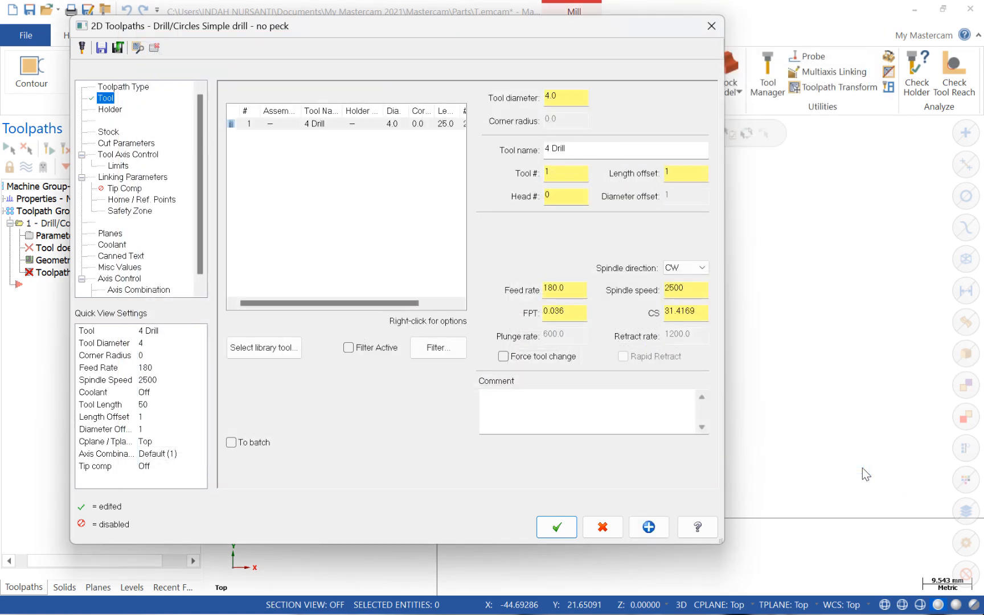
- Set the toolpath's cutting cycle to Peck Drill with a peck of 1 mm
click(137, 145)
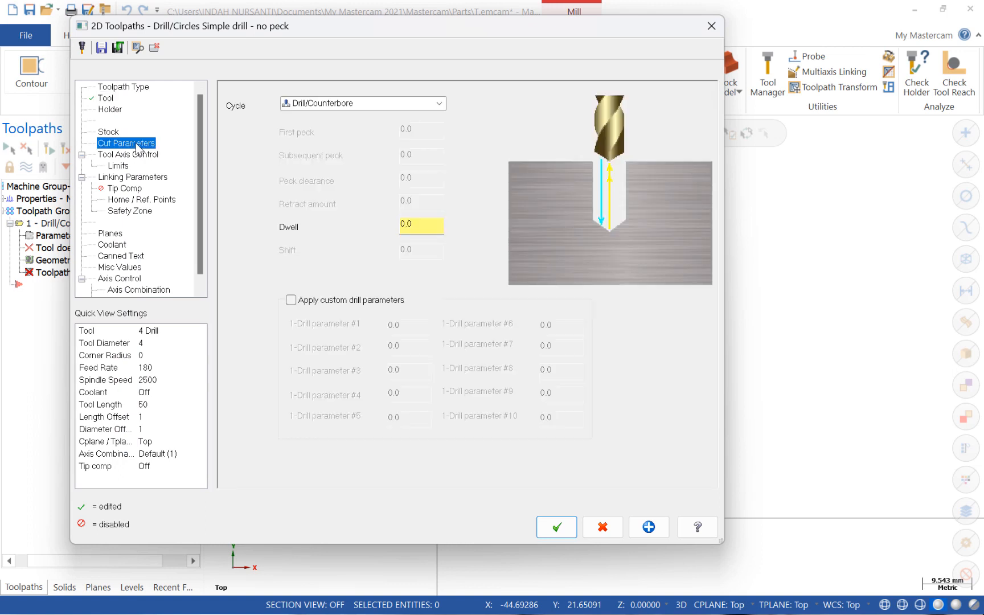
click(439, 103)
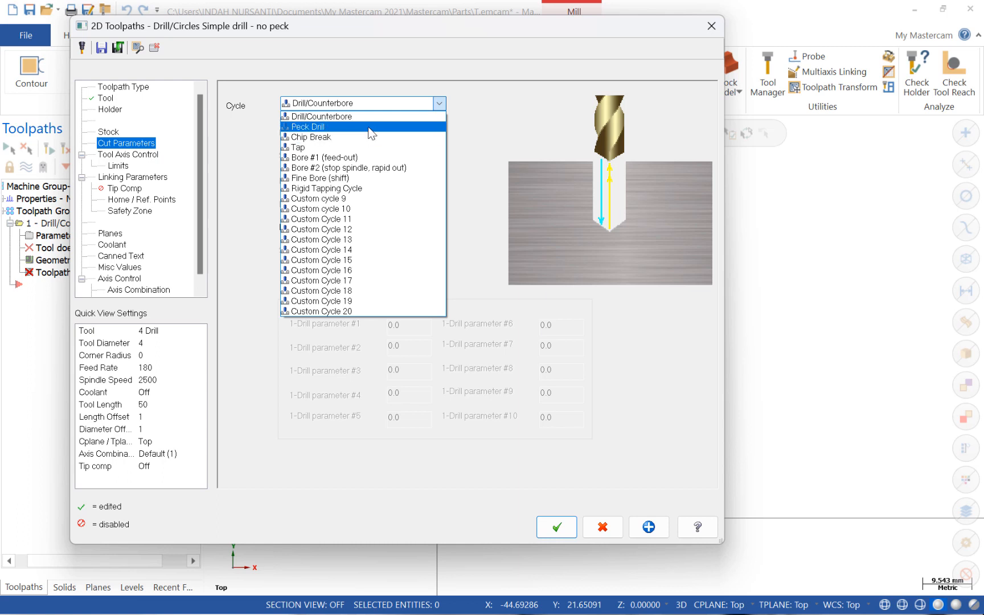
click(368, 126)
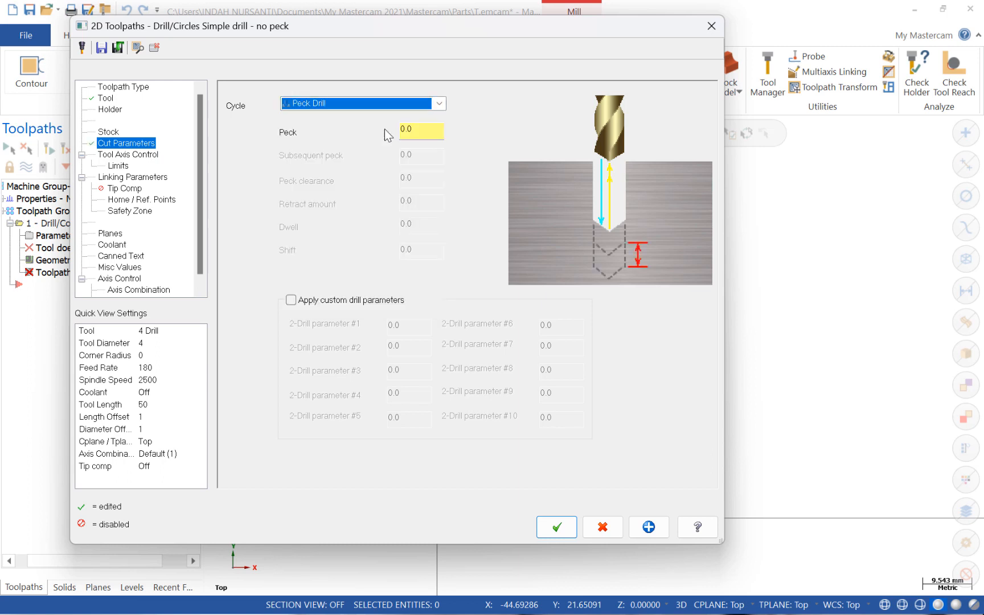
click(423, 134)
text(1)
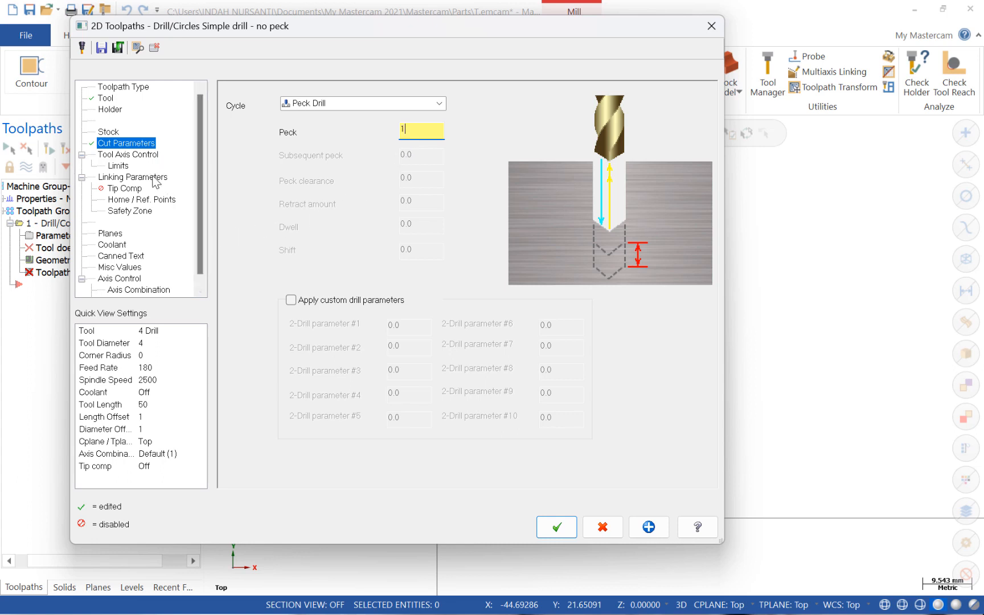
- Enable clearance at 10 mm, set retract to 5 mm and depth to -8 mm, and generate the drill toolpath
click(132, 178)
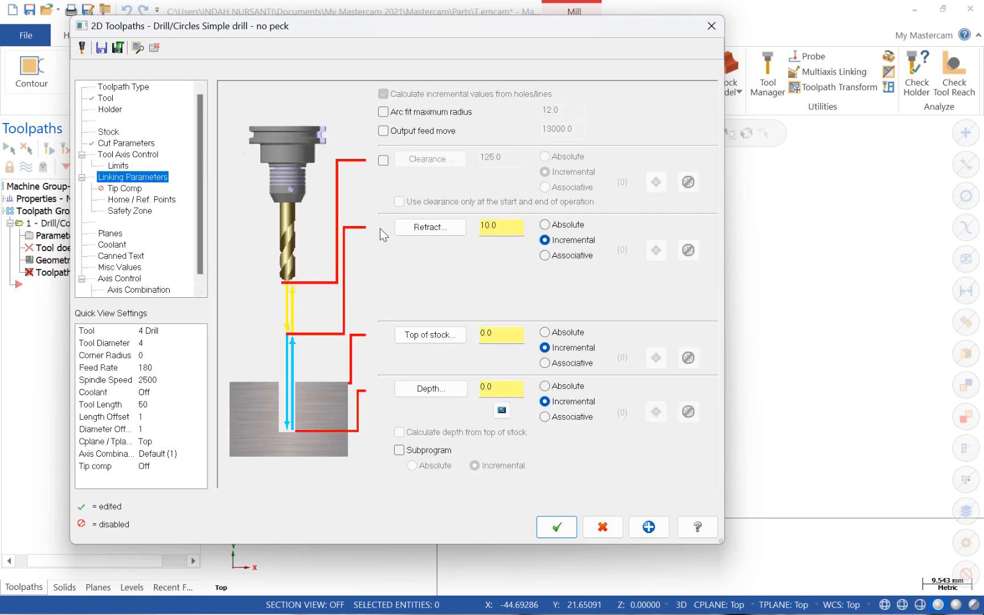
click(384, 160)
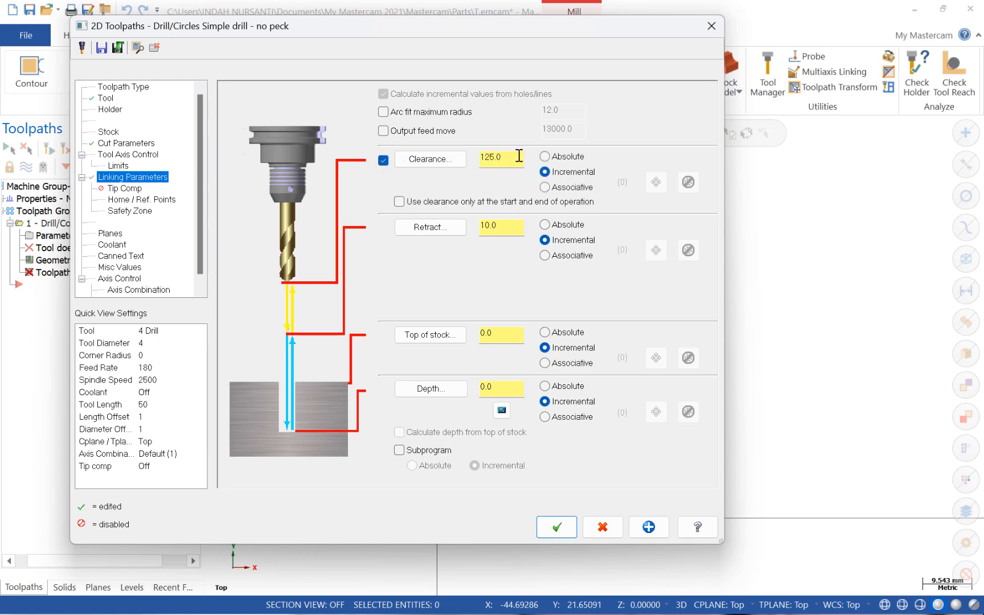
double_click(519, 157)
text(10)
double_click(485, 226)
drag(486, 226, 468, 228)
text(5)
drag(494, 387, 457, 372)
text(-)
text(8)
click(558, 527)
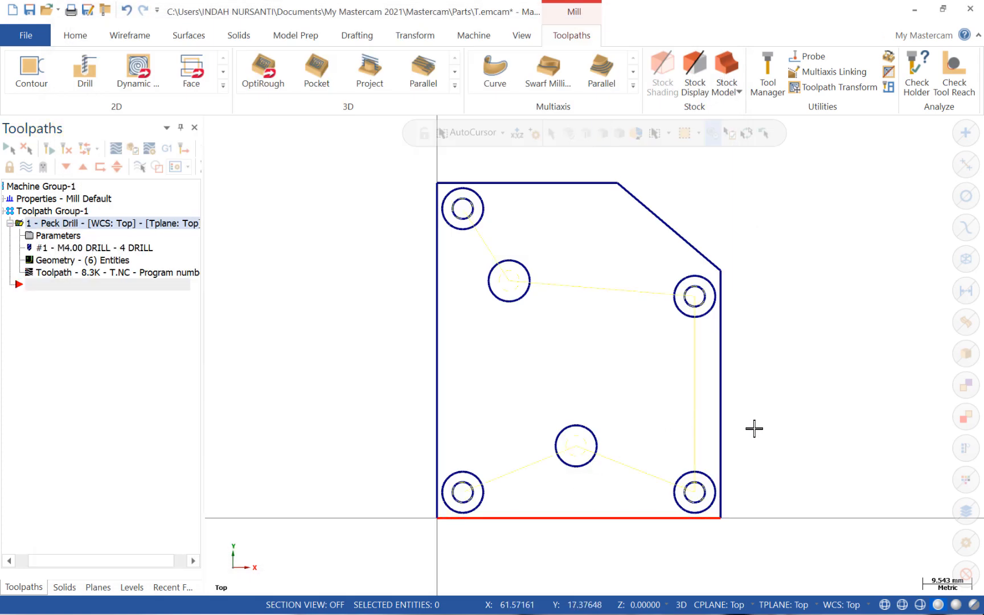
- Define the machine group's rectangular stock from a bounding box around the whole plate profile and its circles
middle_drag(754, 429, 800, 343)
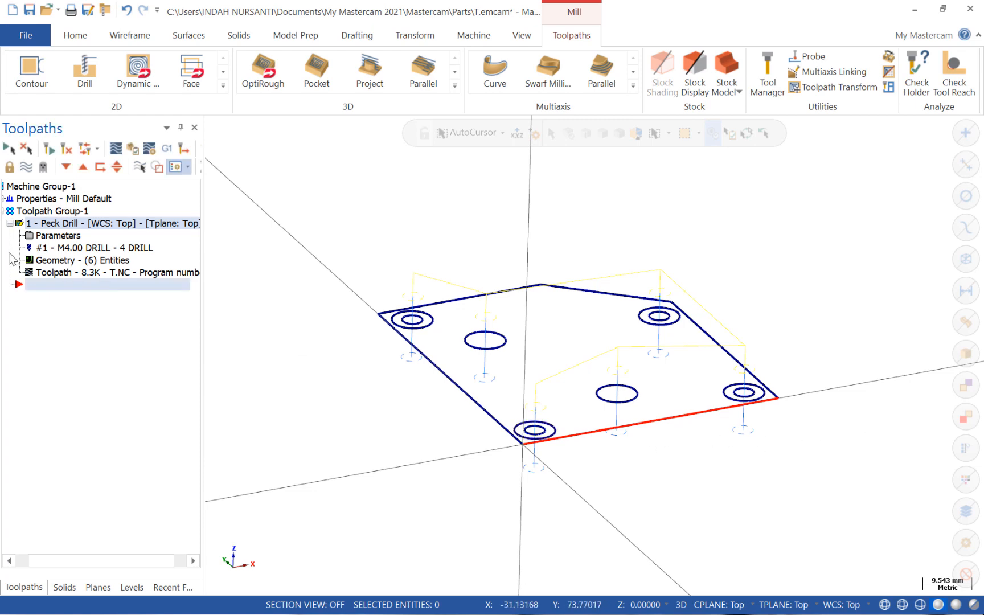
drag(155, 559, 118, 560)
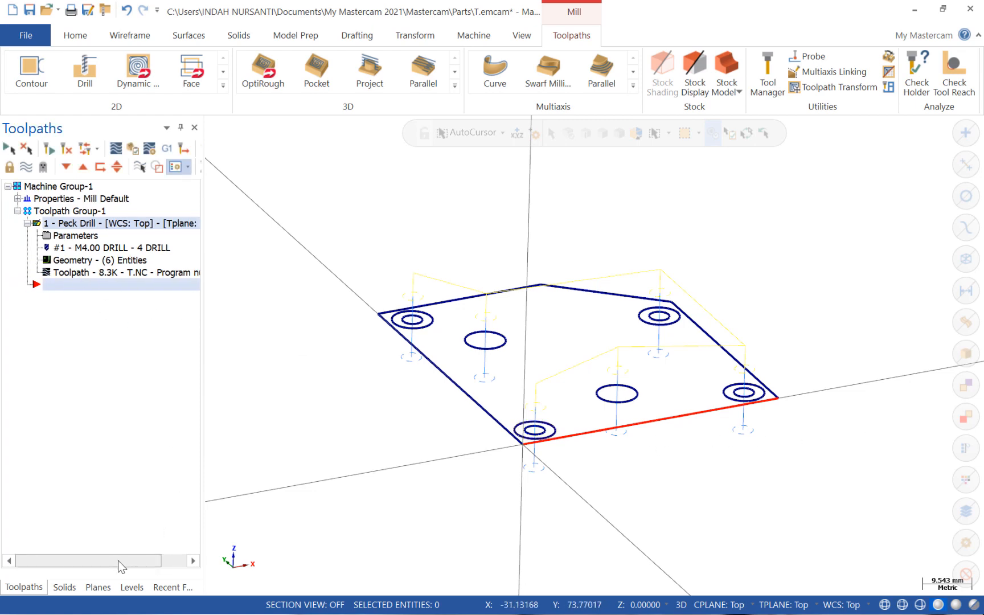
click(18, 198)
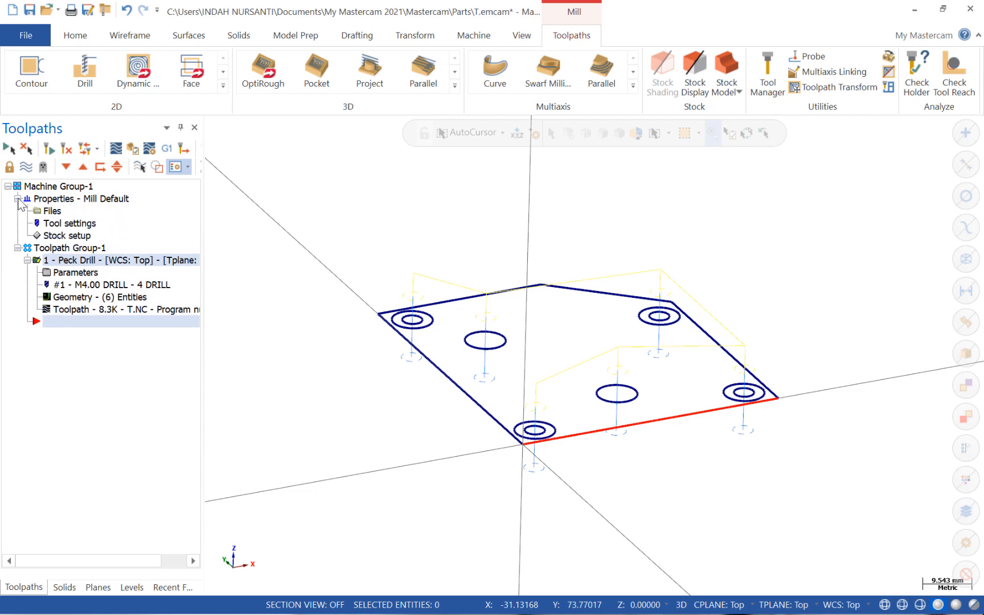
click(70, 235)
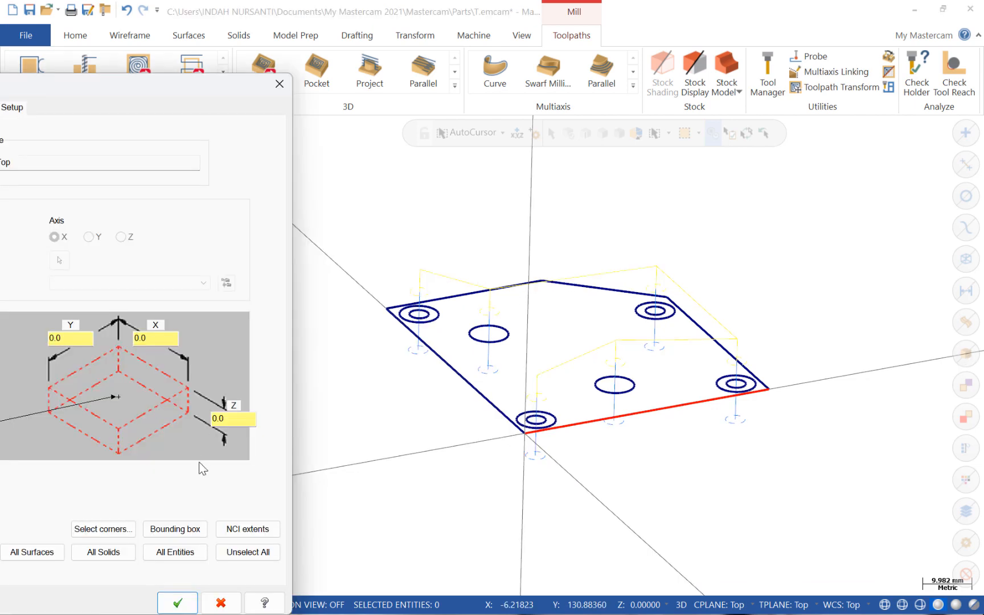
click(193, 528)
drag(349, 242, 826, 506)
click(560, 166)
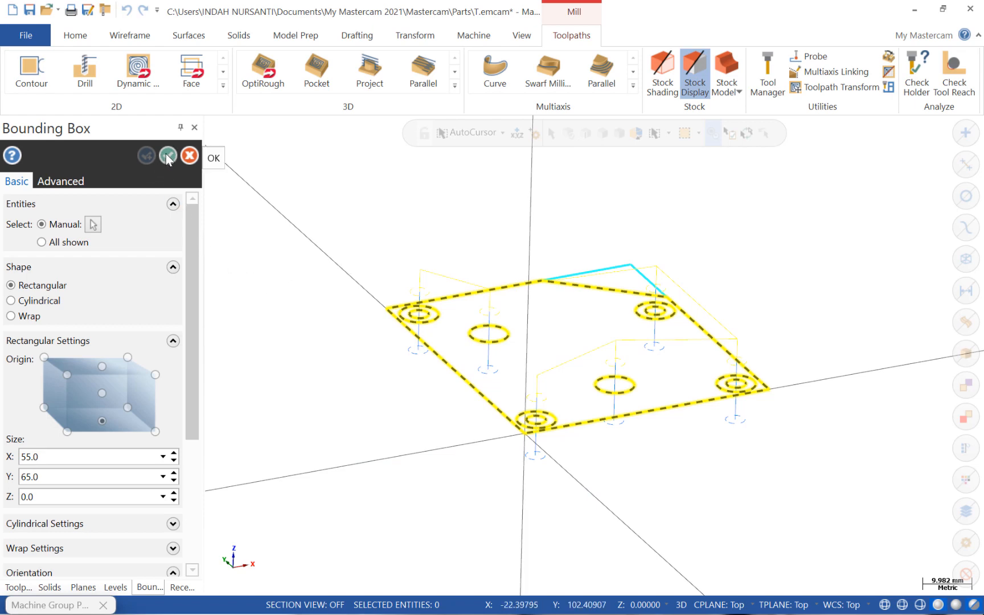
scroll(166, 159, down, 3)
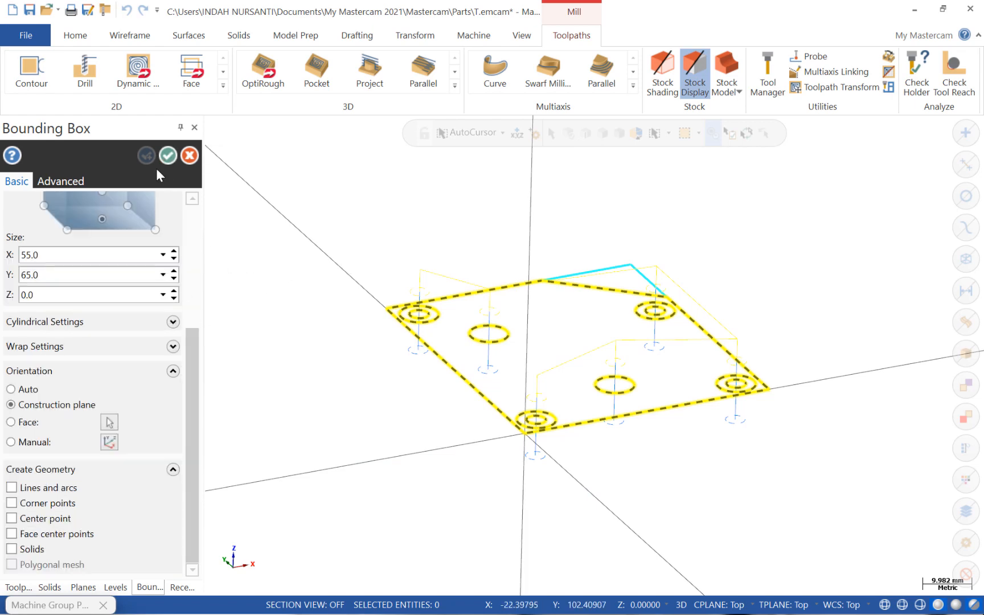
click(168, 156)
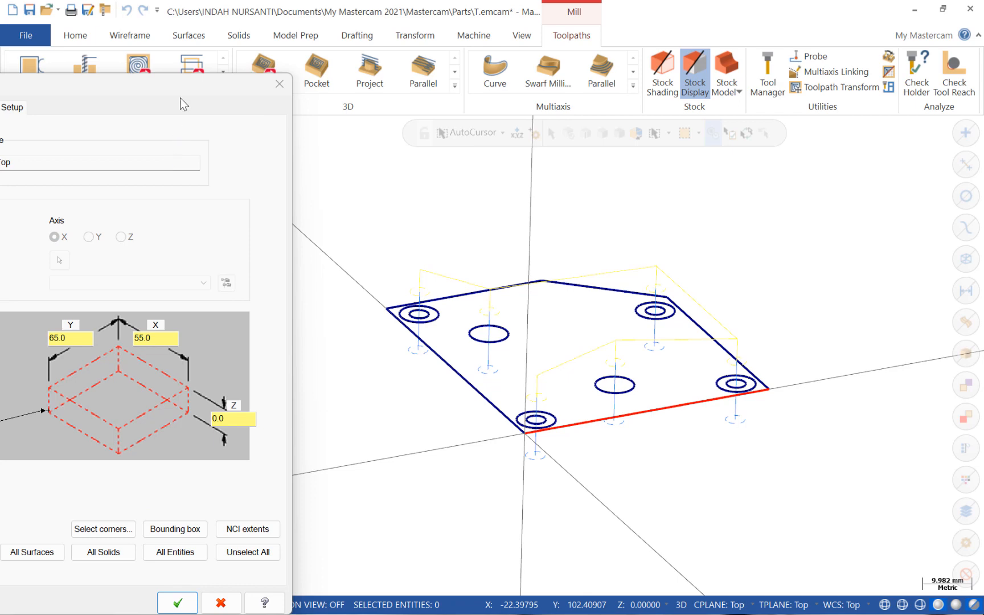
- Move the stock origin to the upper corner of the block, set the stock height in Z to 6 mm, and apply the stock setup
drag(181, 98, 296, 40)
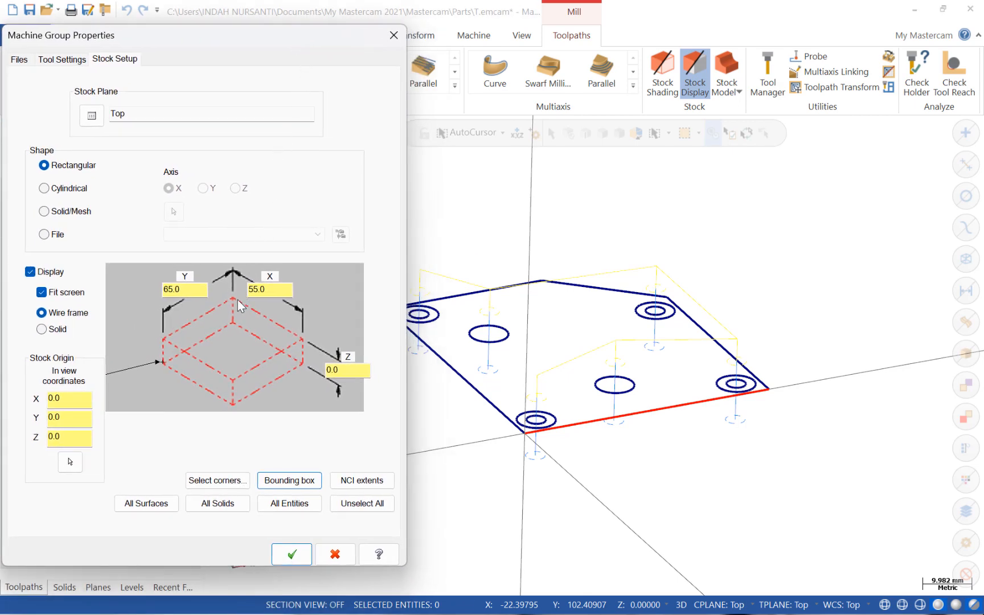
click(164, 342)
click(345, 371)
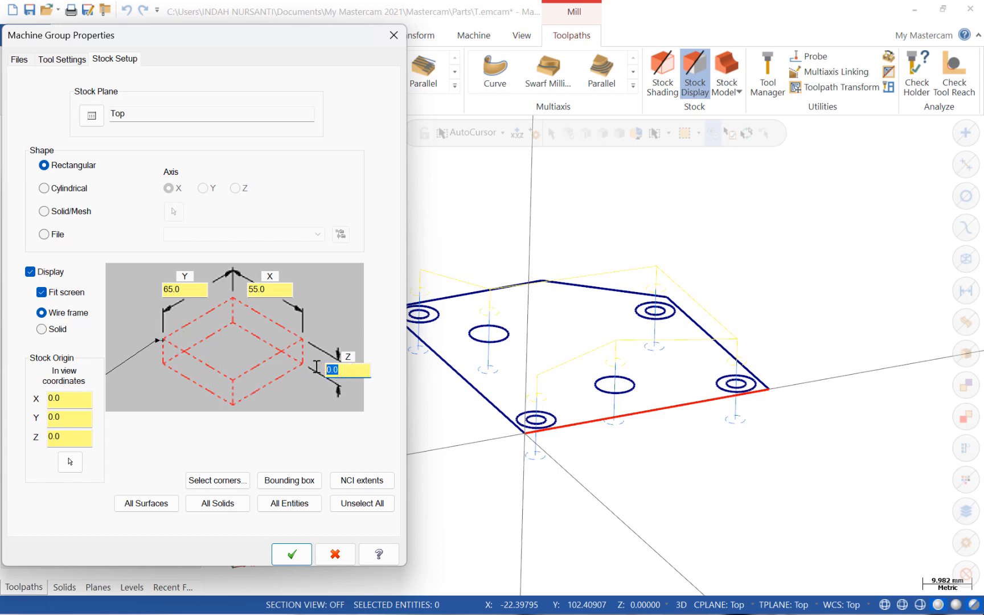
text(6)
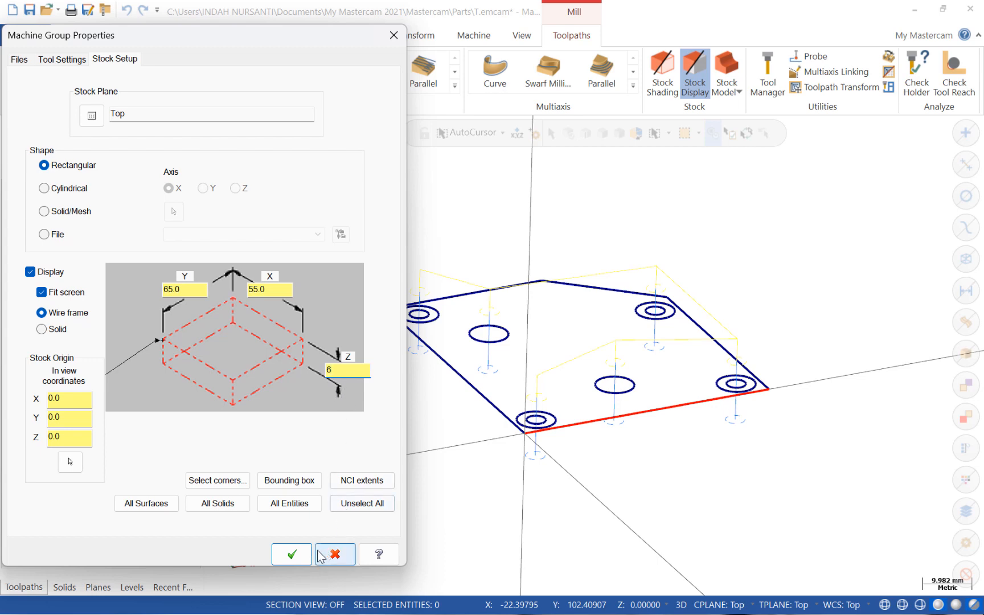
click(300, 557)
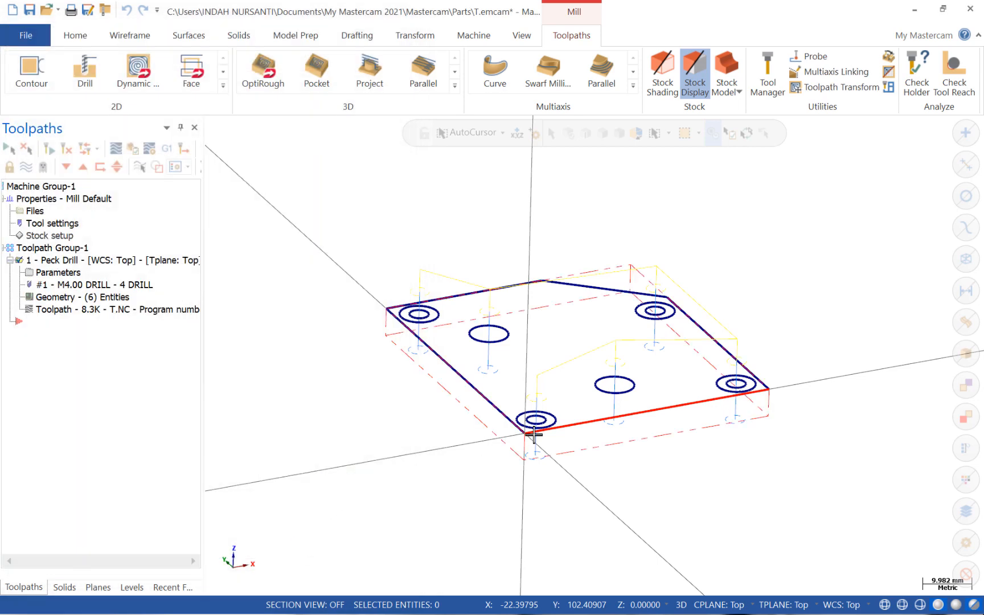
mouse_move(560, 410)
middle_down()
mouse_move(561, 386)
mouse_move(574, 422)
mouse_move(558, 426)
middle_up()
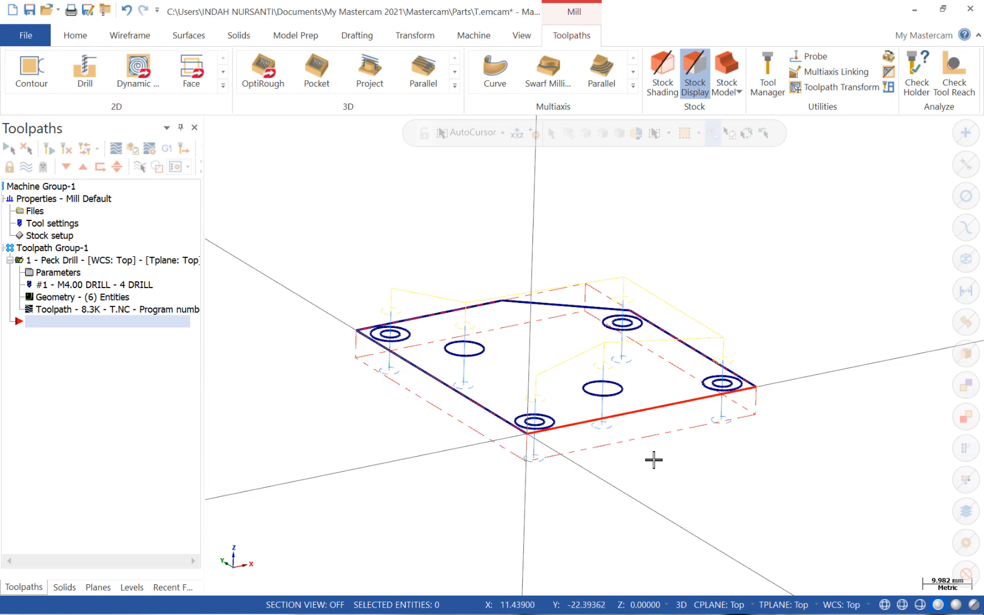
- Start a mill Contour toolpath in the top view and chain the four outer circles around the corner holes
click(521, 35)
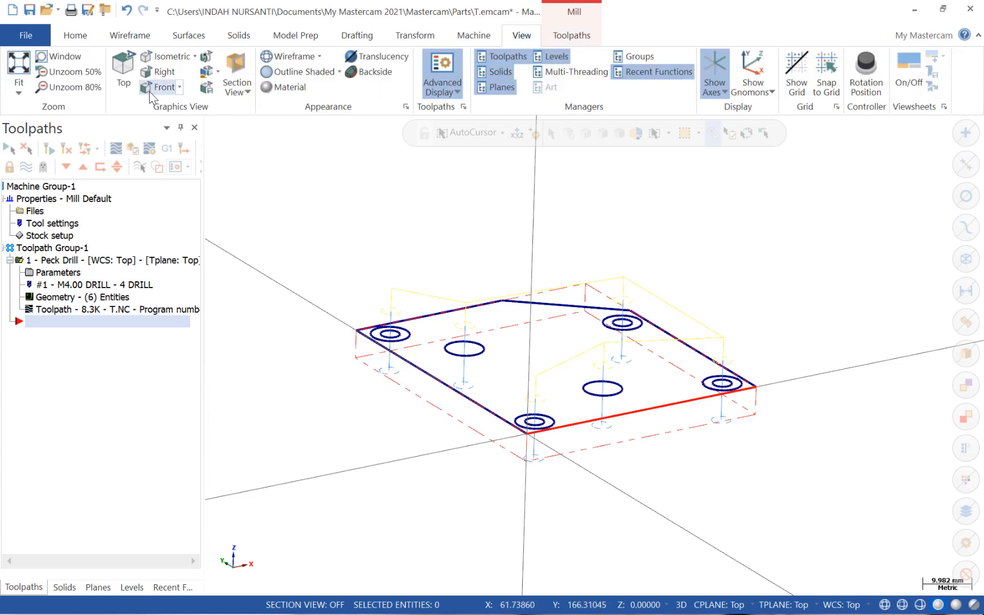
click(124, 68)
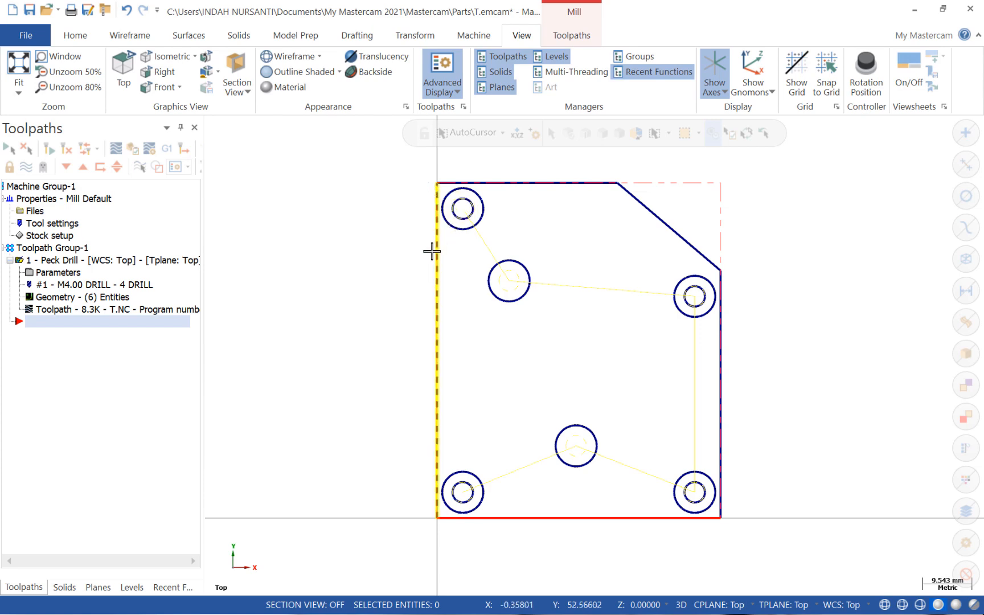
right_click(75, 323)
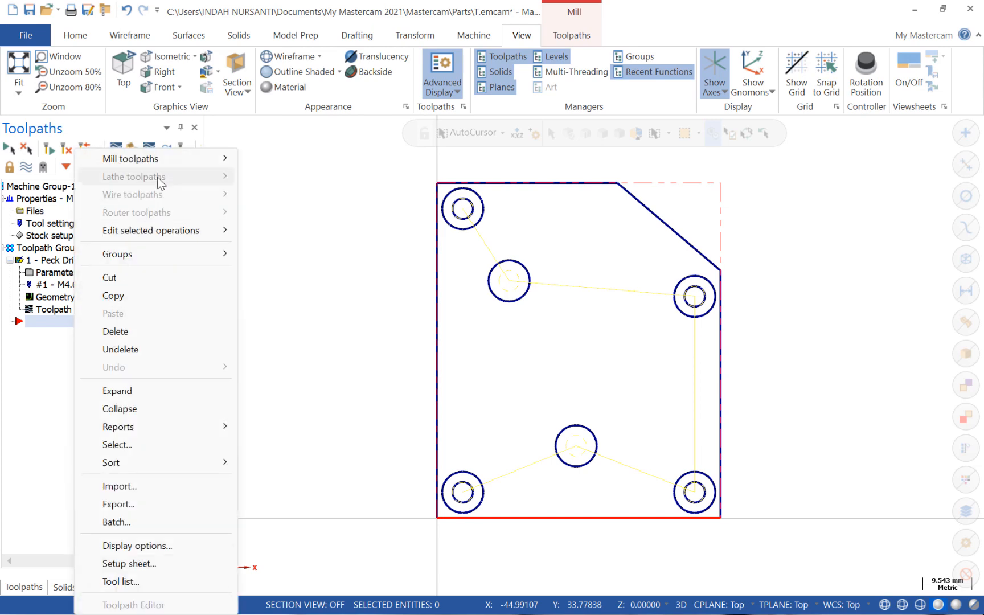
mouse_move(190, 161)
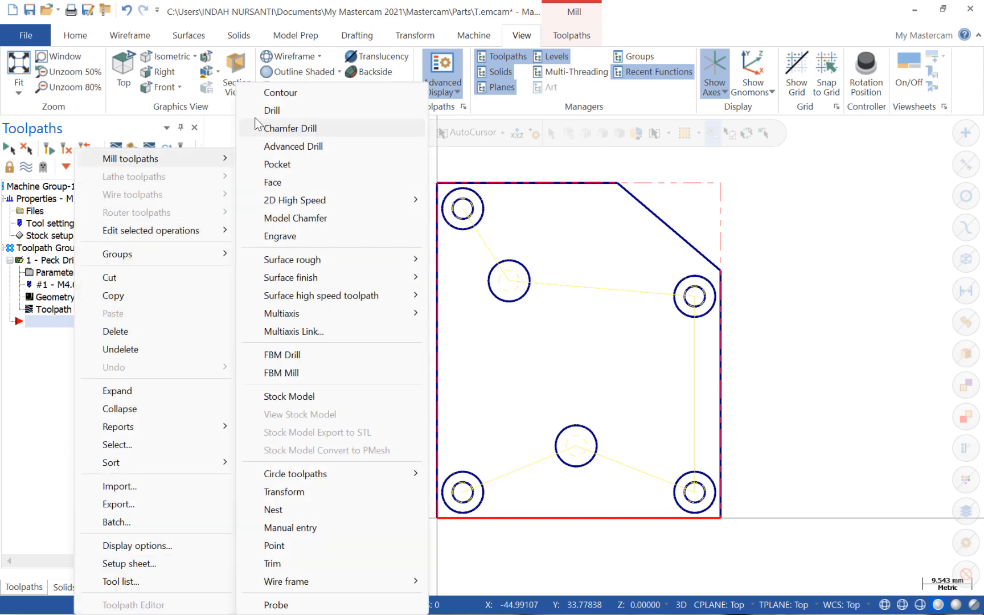
click(282, 91)
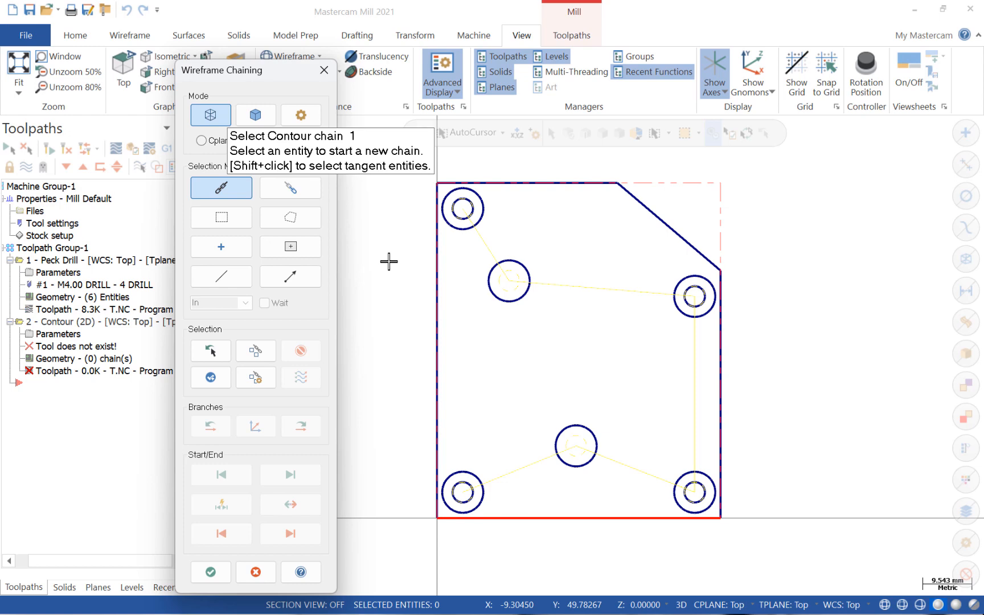
click(446, 199)
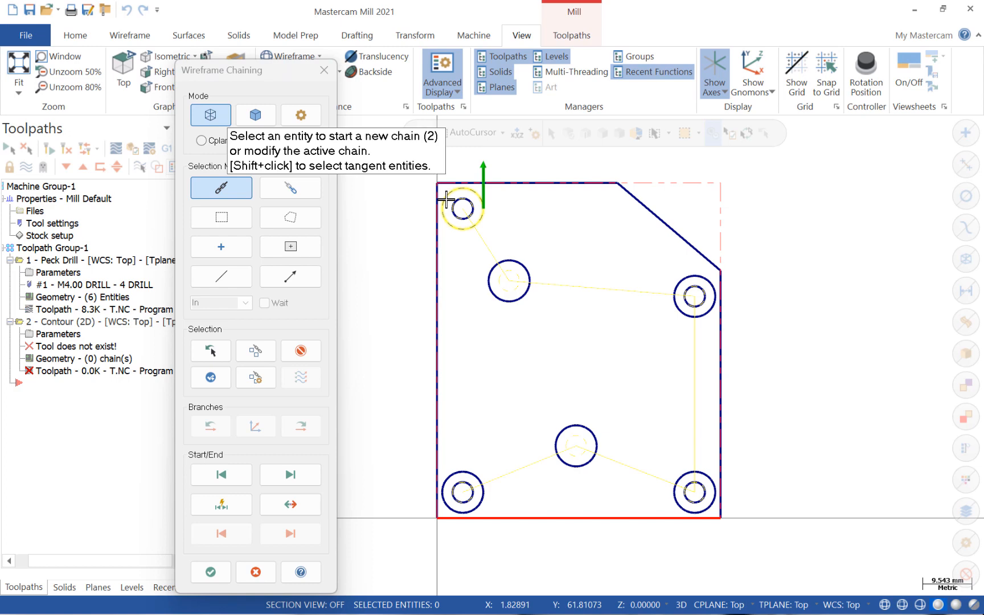
click(687, 292)
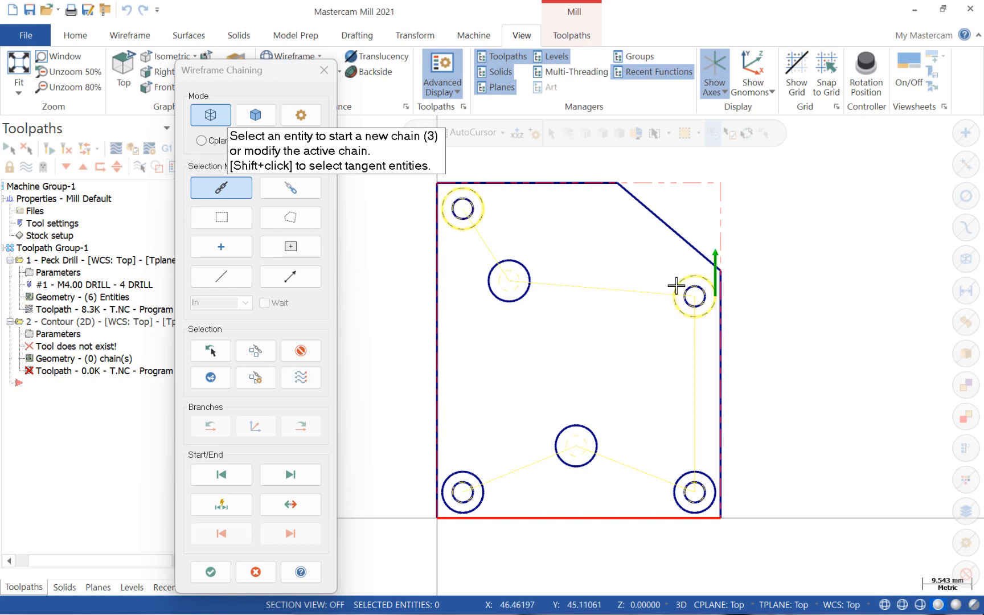
click(683, 478)
click(442, 484)
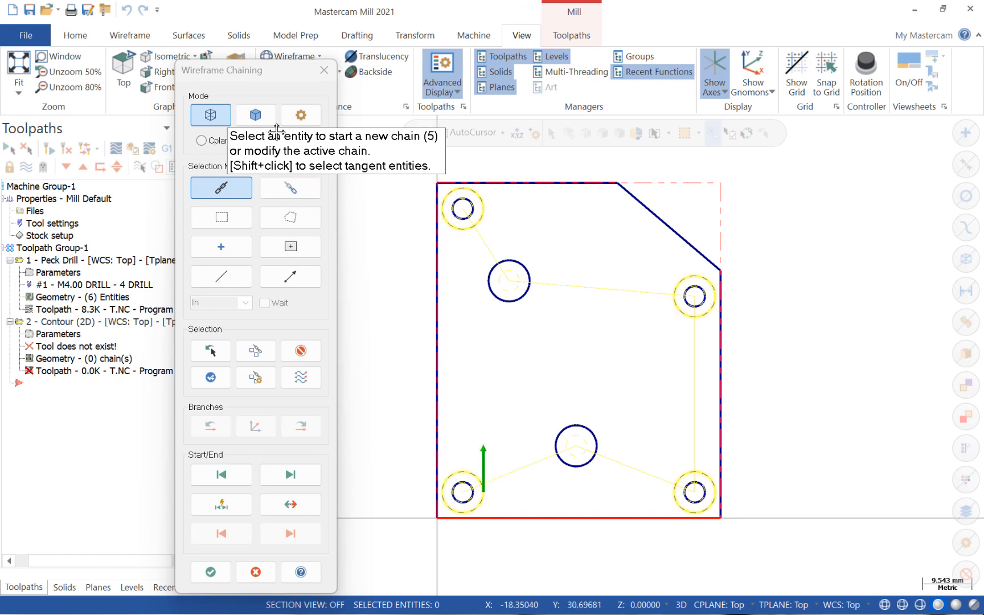
click(210, 572)
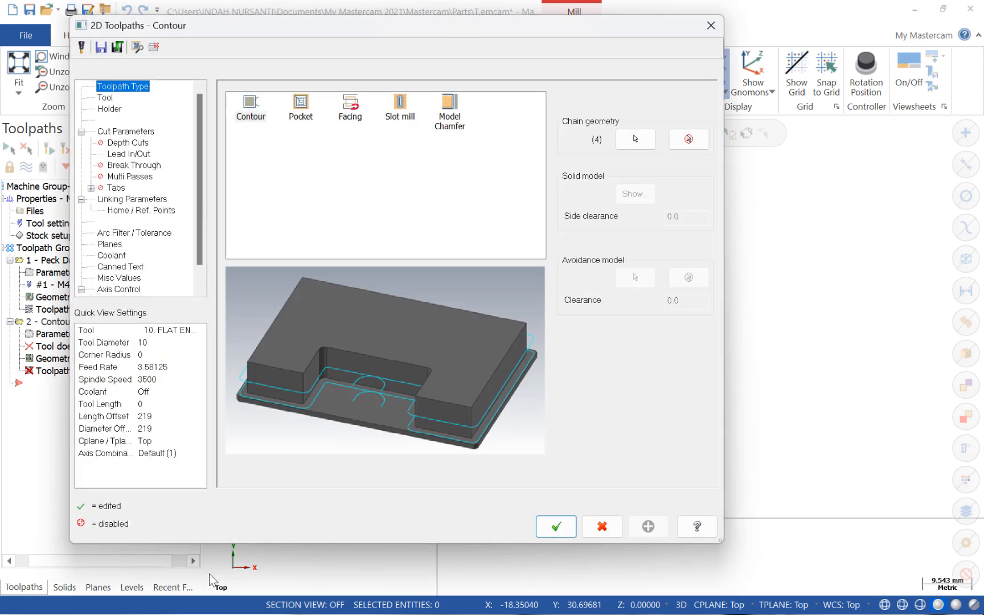
- Define a new flat endmill for the contour toolpath with a cutting diameter of 6 mm
click(114, 98)
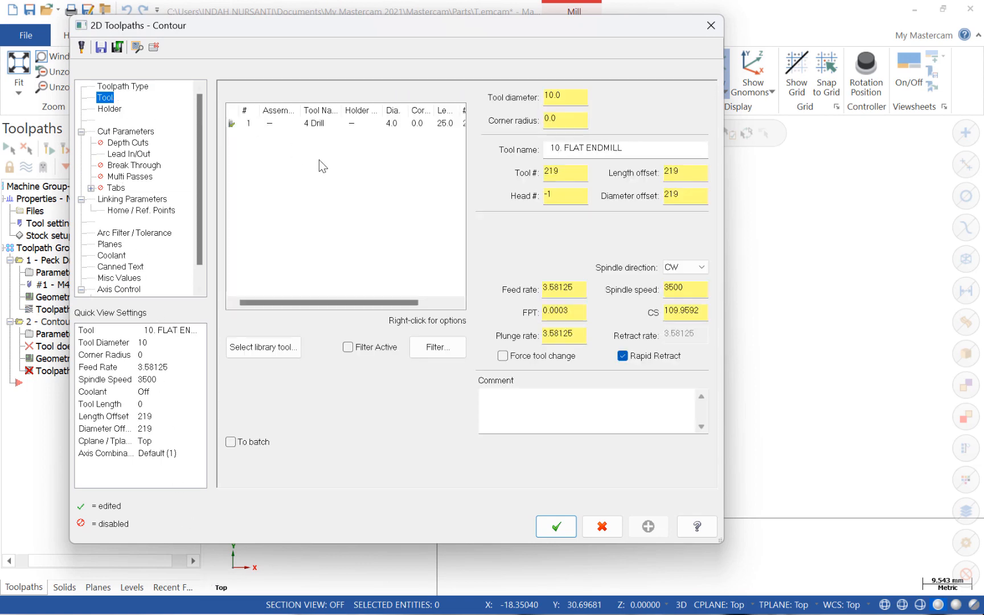
right_click(319, 159)
click(369, 188)
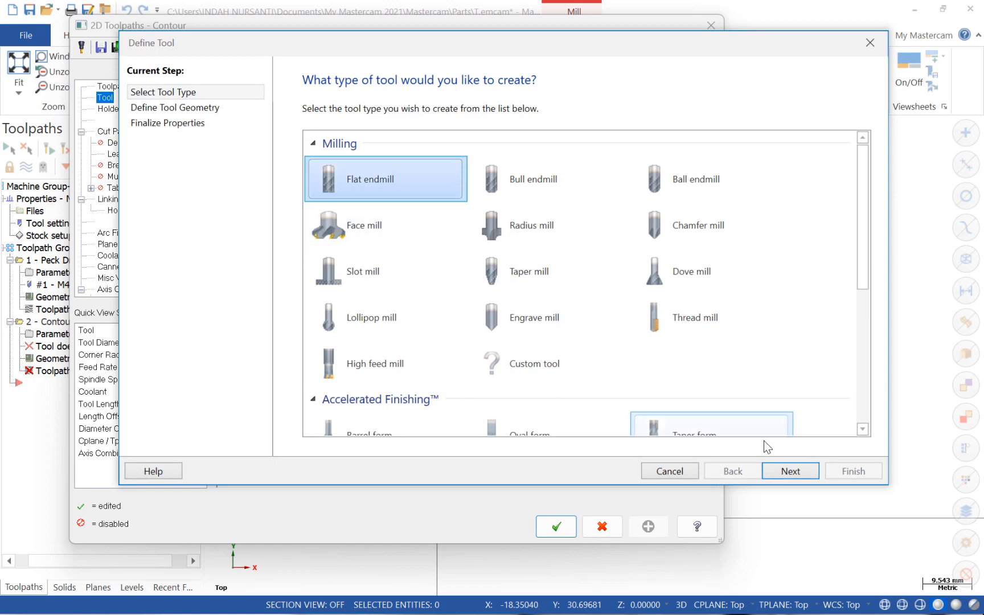
click(789, 471)
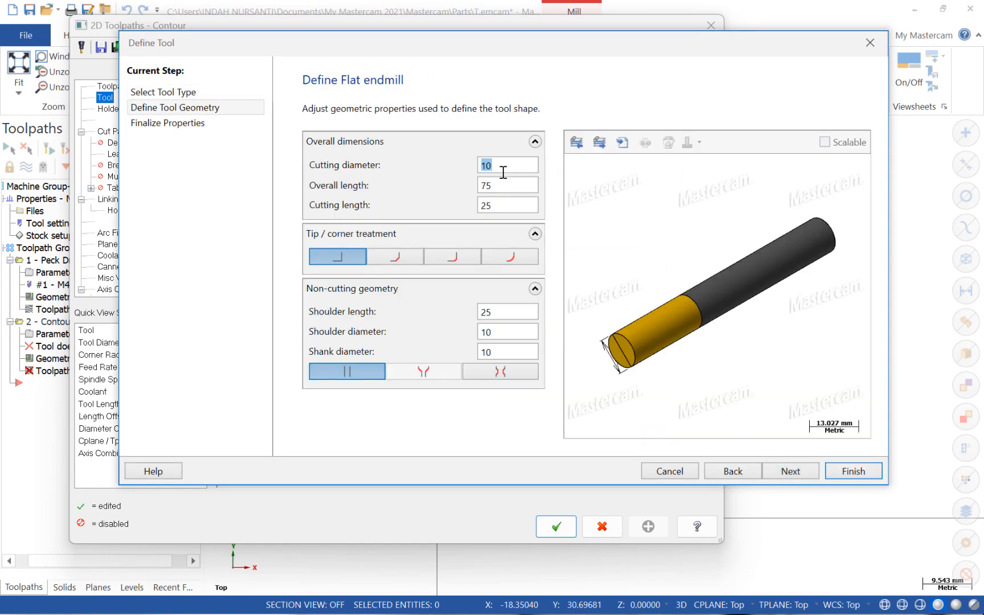
text(6)
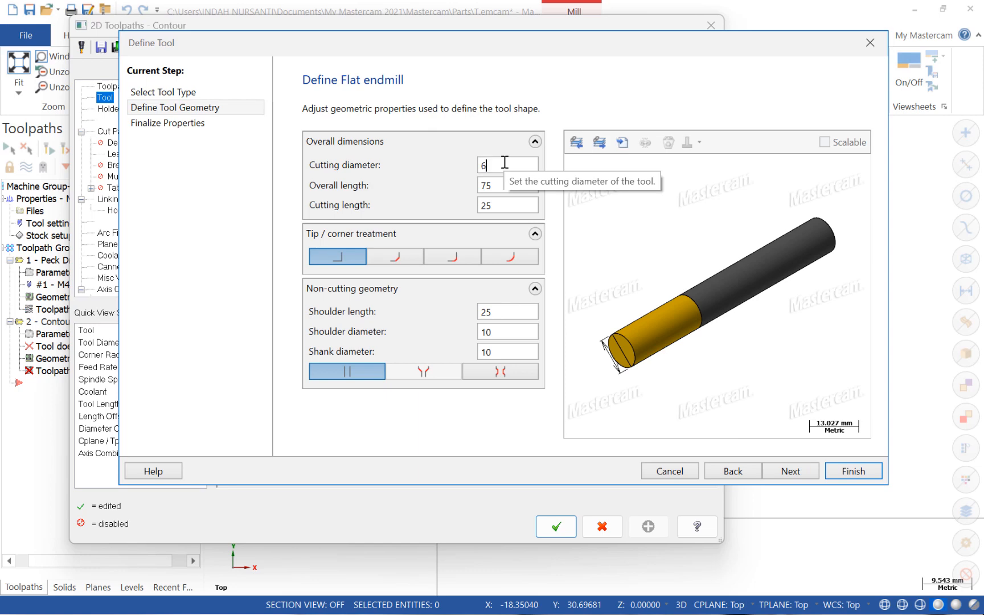
- Set the new endmill's spindle speed to 2000 and finish the tool definition
click(799, 469)
double_click(521, 364)
text(2000)
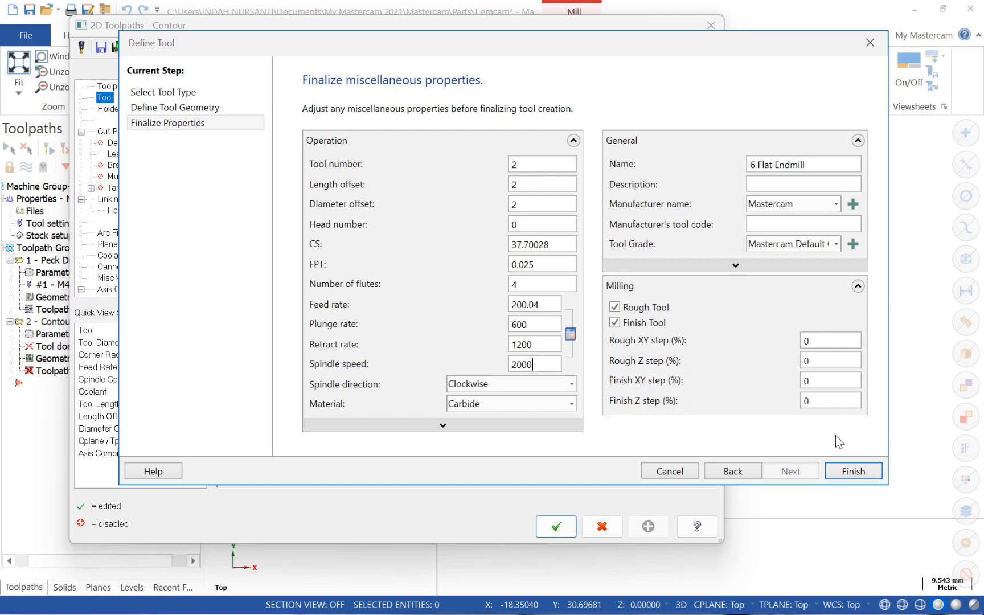
click(855, 471)
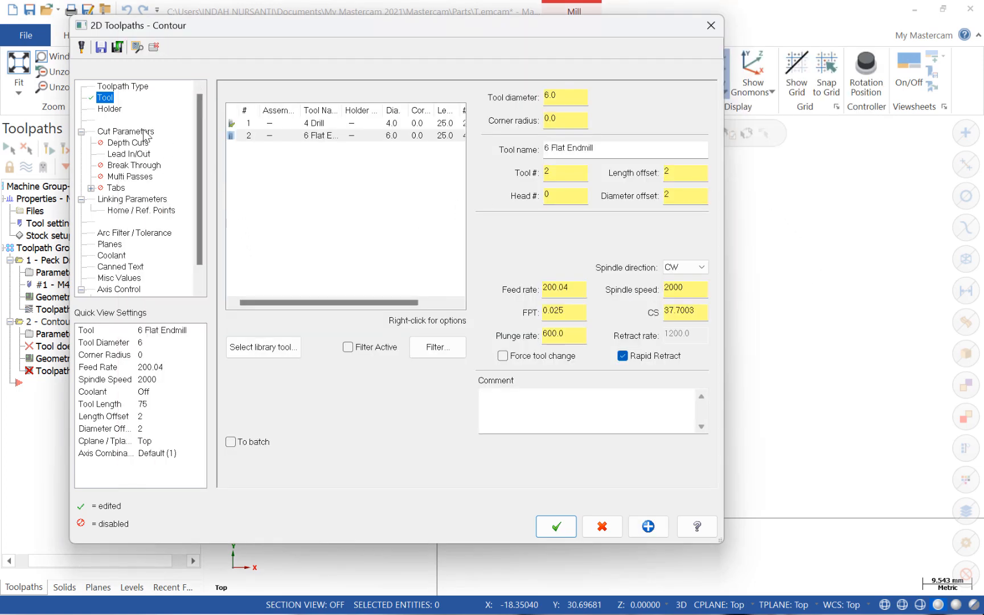
- Enable depth cuts for the 2D contour toolpath
click(127, 131)
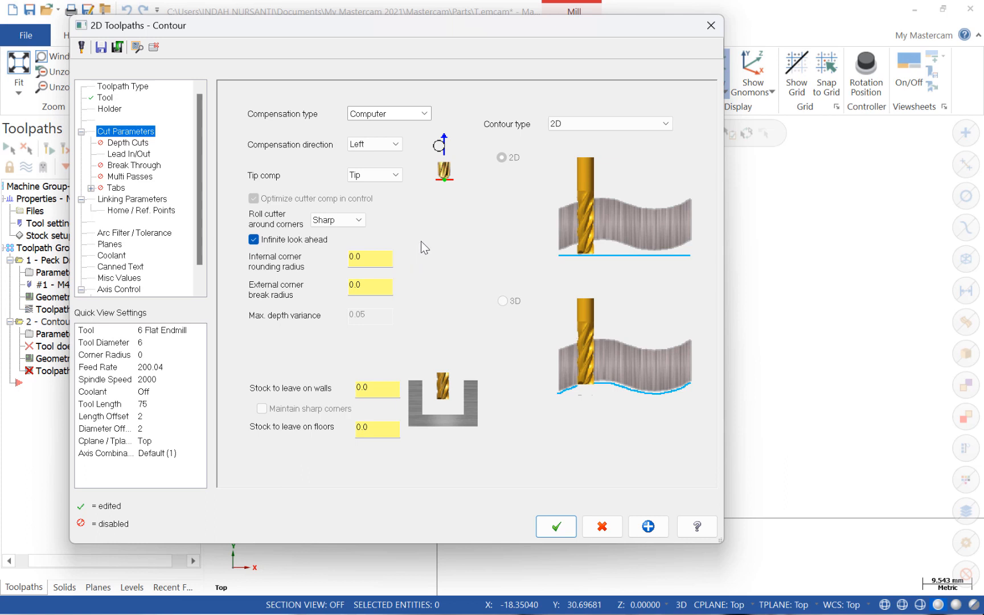
click(666, 124)
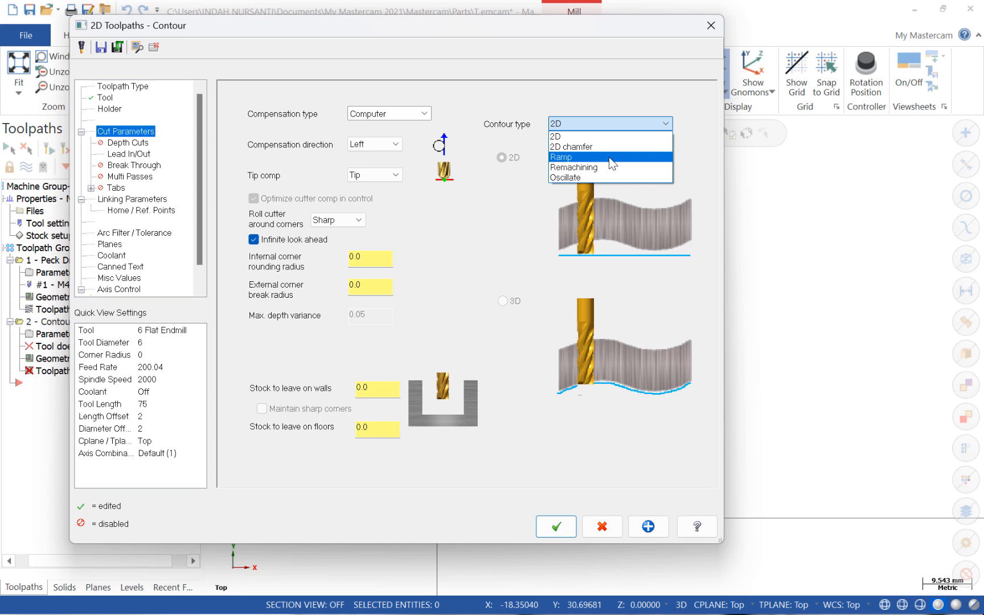
click(697, 158)
click(129, 143)
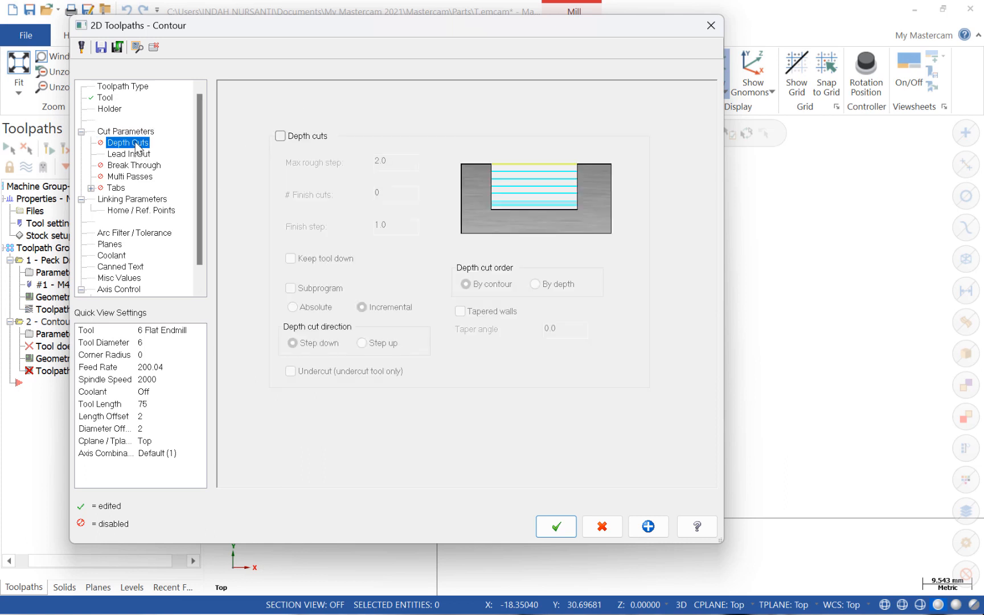
click(280, 135)
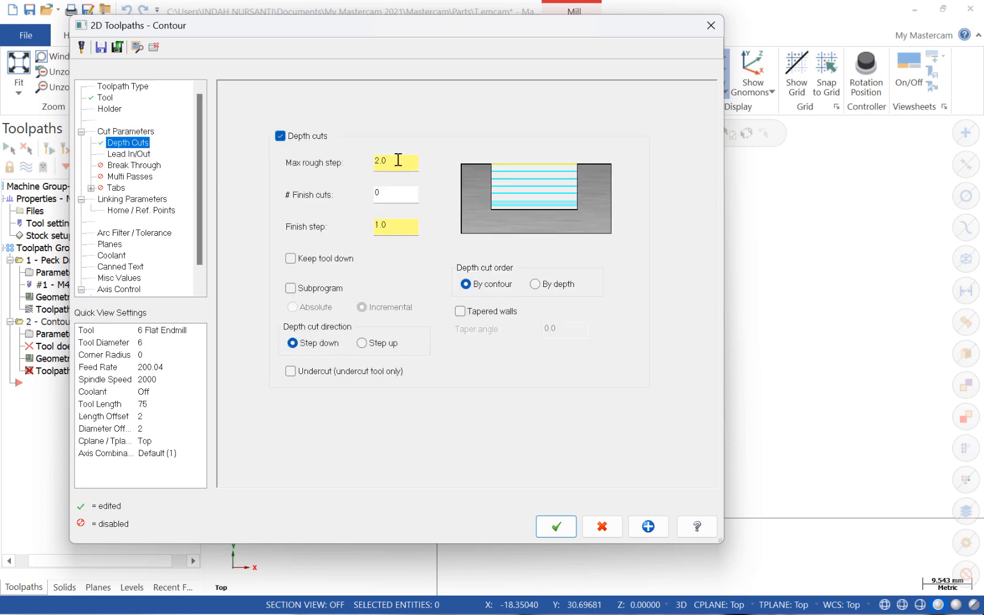
drag(398, 160, 368, 160)
- Enable the contour's clearance plane at 10 mm and set its retract height to 5 mm
click(151, 200)
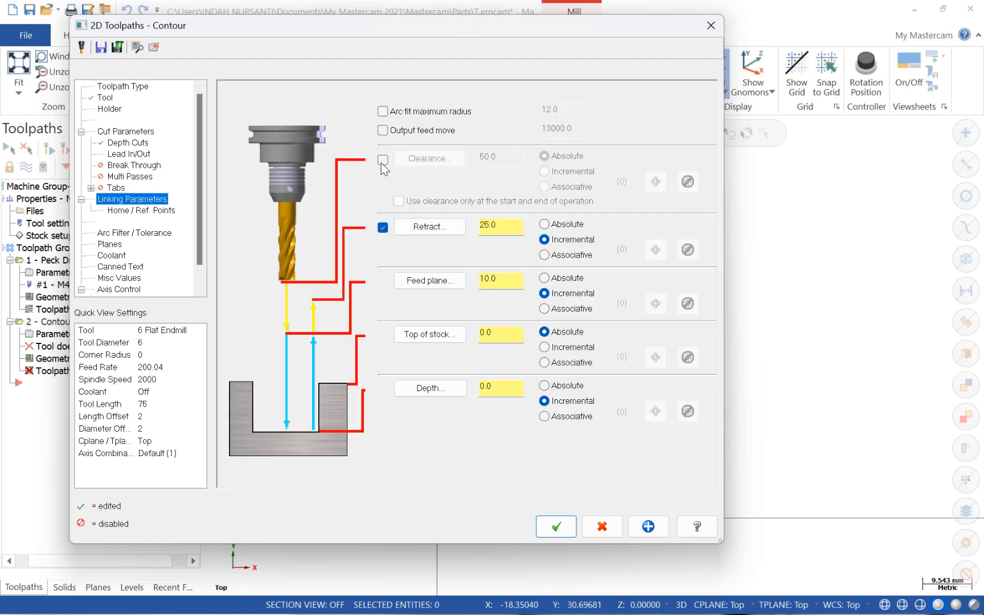
click(383, 160)
double_click(497, 157)
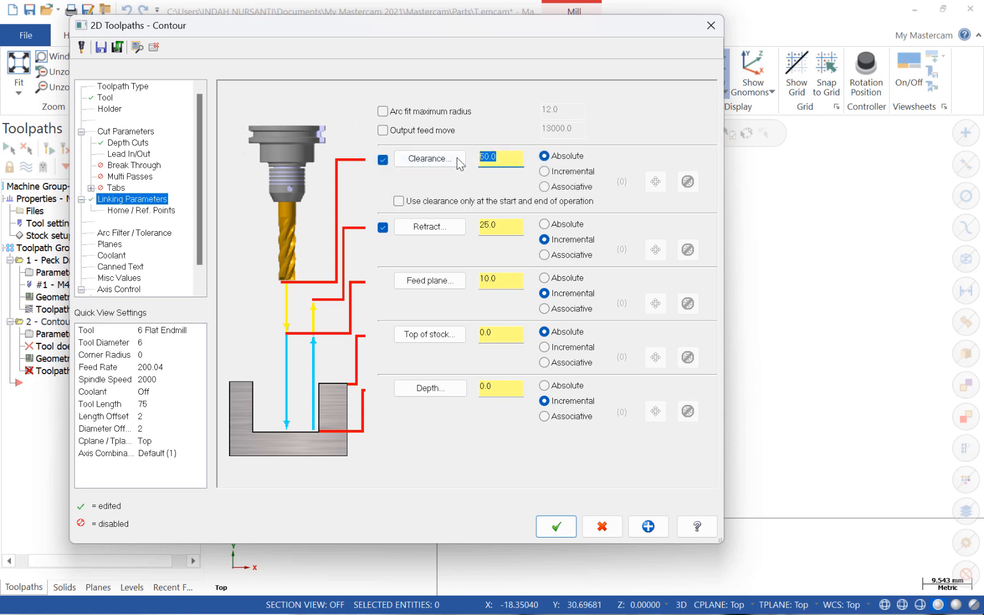
text(10)
double_click(507, 226)
text(5)
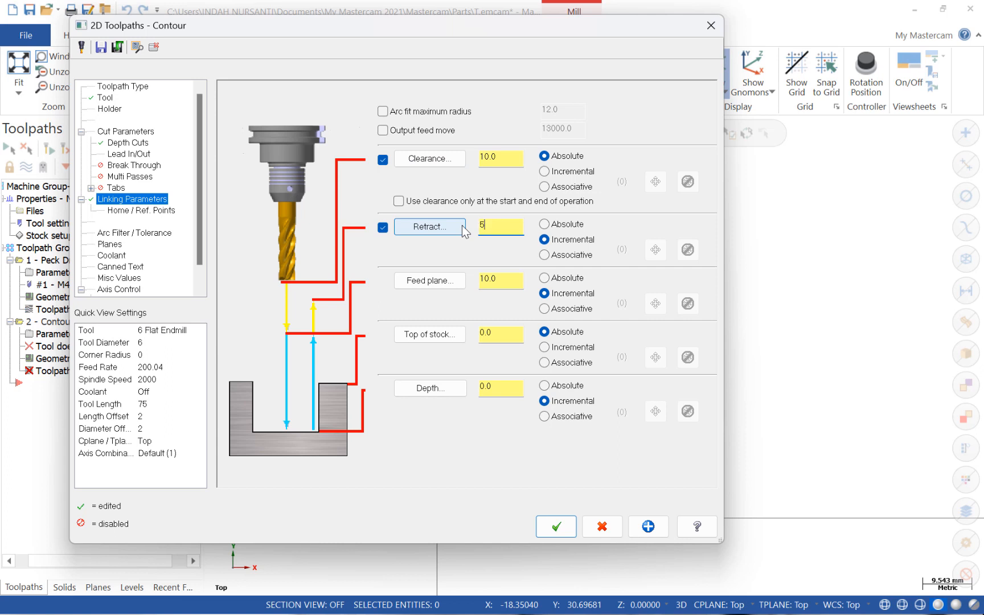
- Set the feed plane to 2 mm and the depth to -4 mm, and generate the contour toolpath
double_click(502, 279)
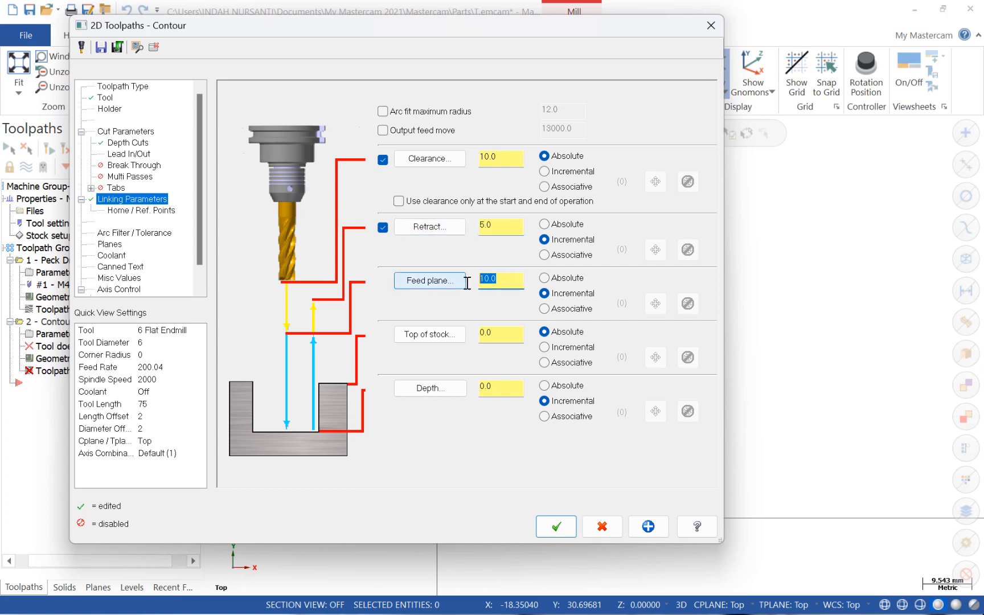
text(2)
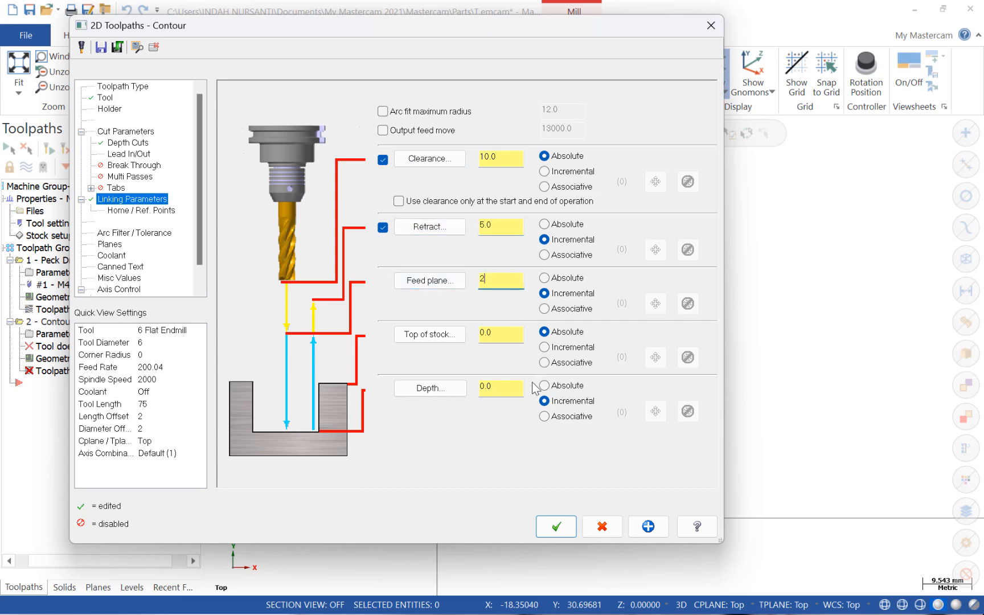
drag(504, 384, 468, 386)
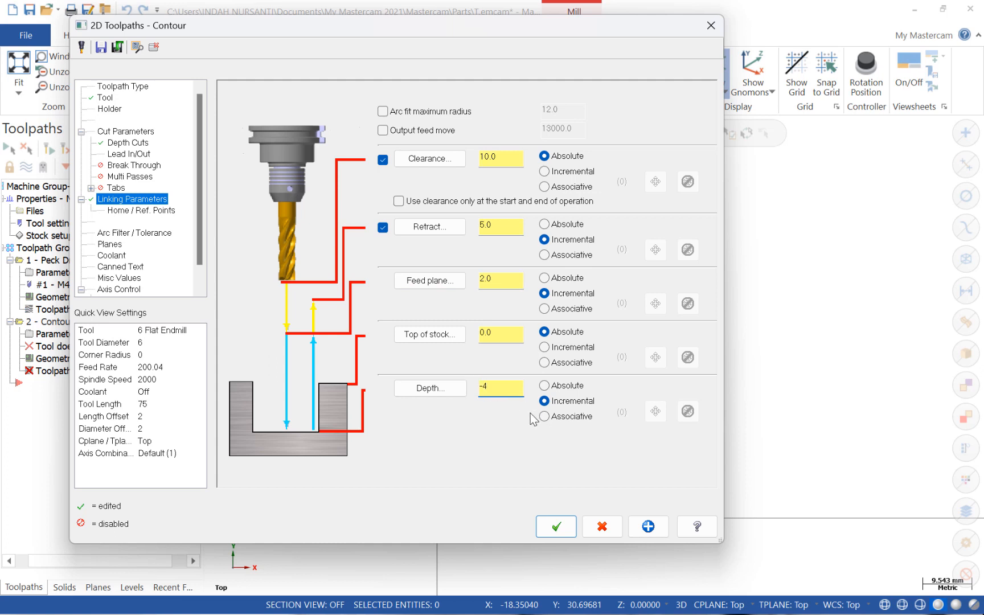
click(559, 522)
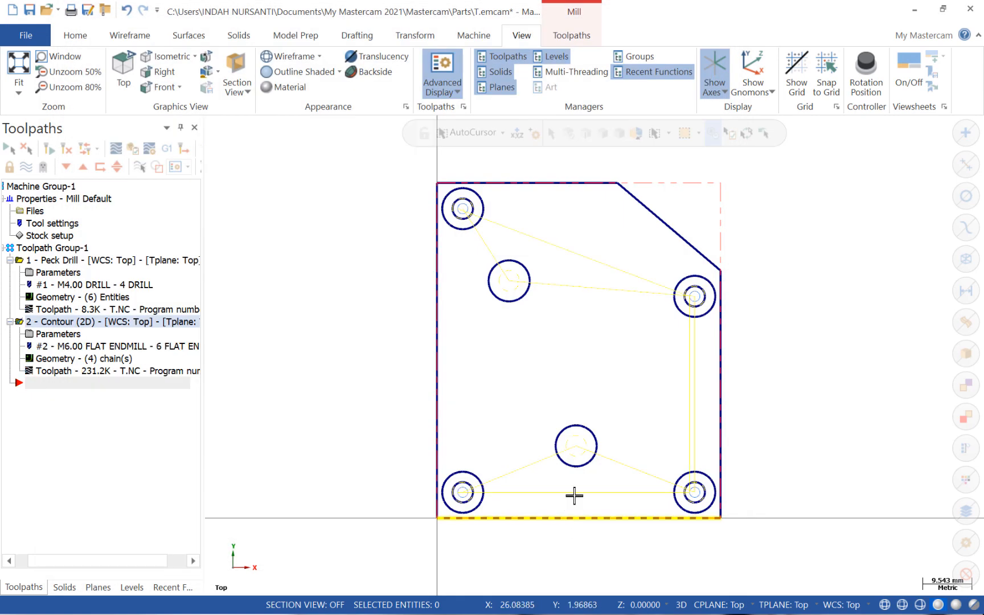
- Duplicate the 2D contour operation and paste the copy at the end of the toolpath group
middle_drag(575, 497, 413, 336)
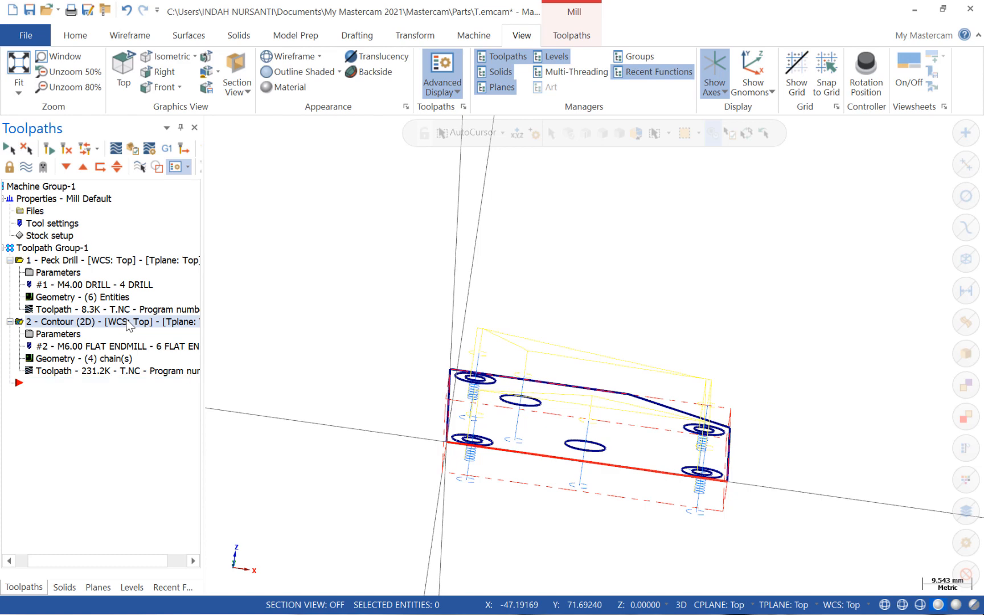
right_click(128, 325)
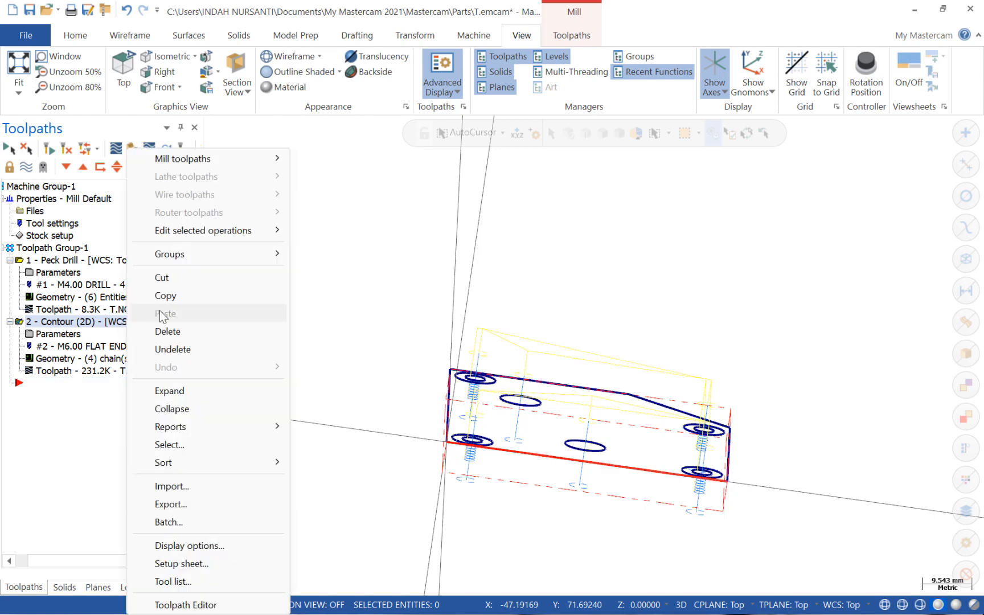
click(183, 296)
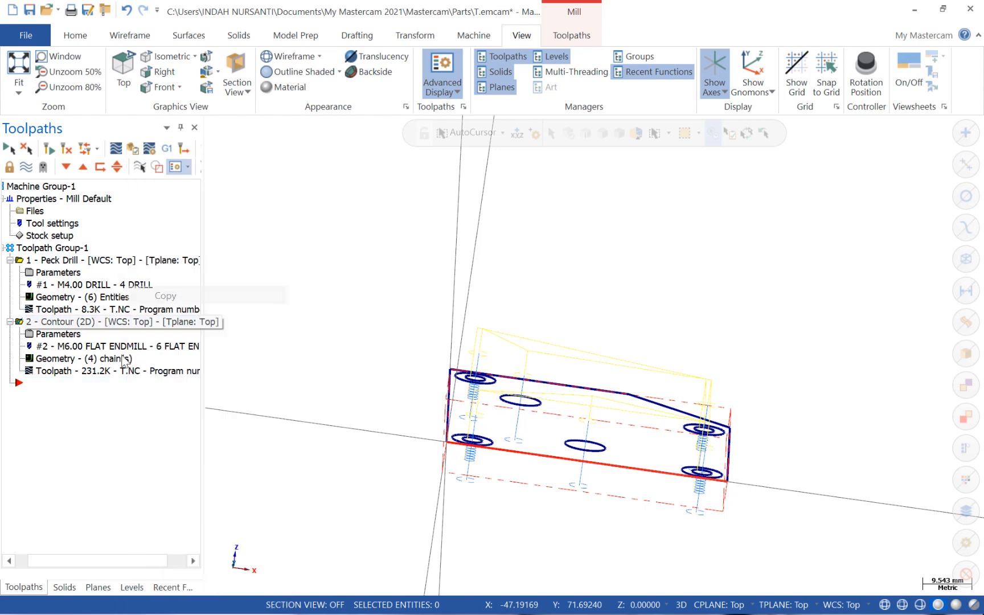
right_click(81, 384)
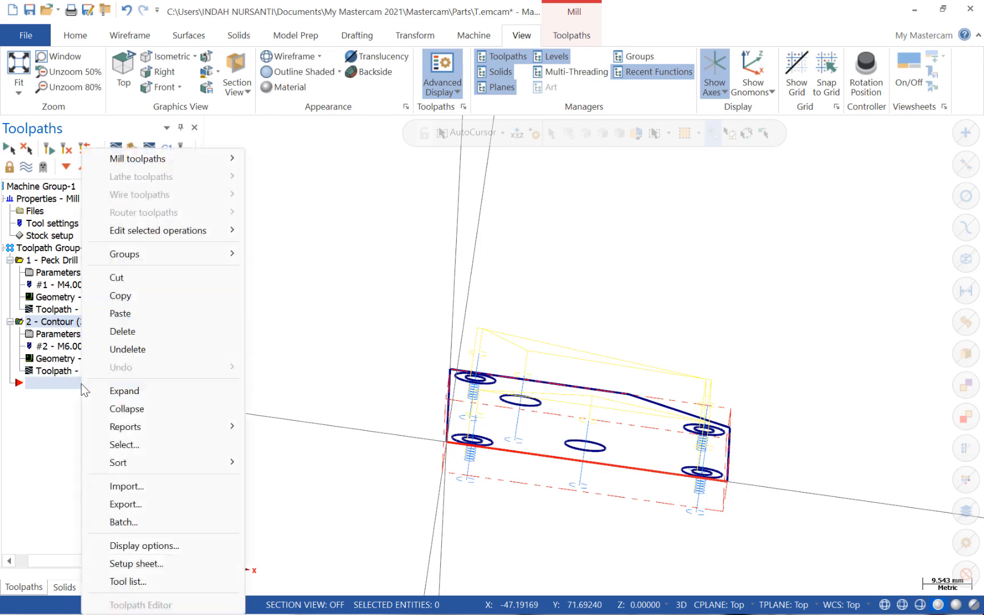
click(134, 312)
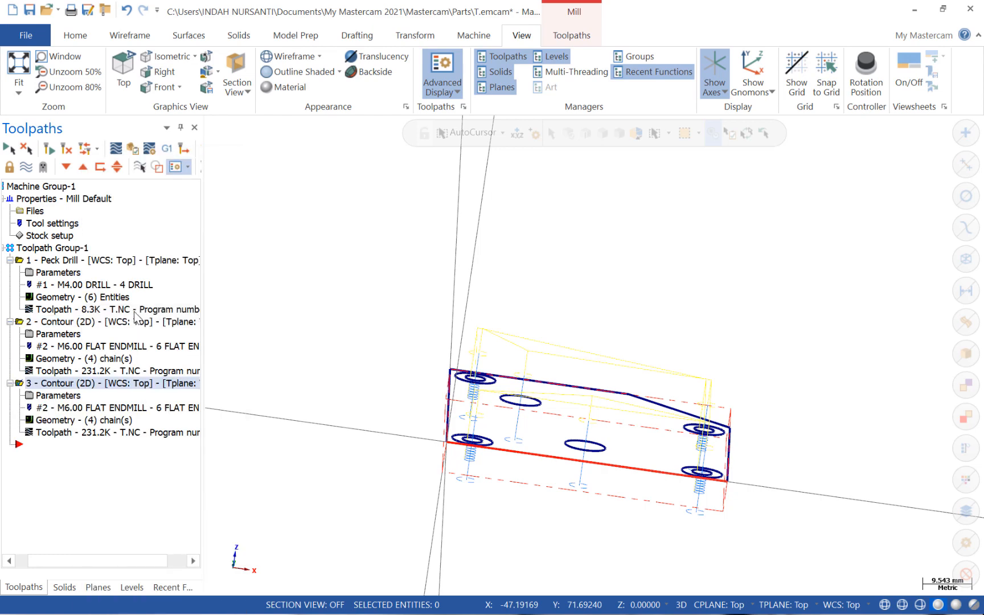
- Delete all four chains from the copied contour operation's geometry
click(71, 420)
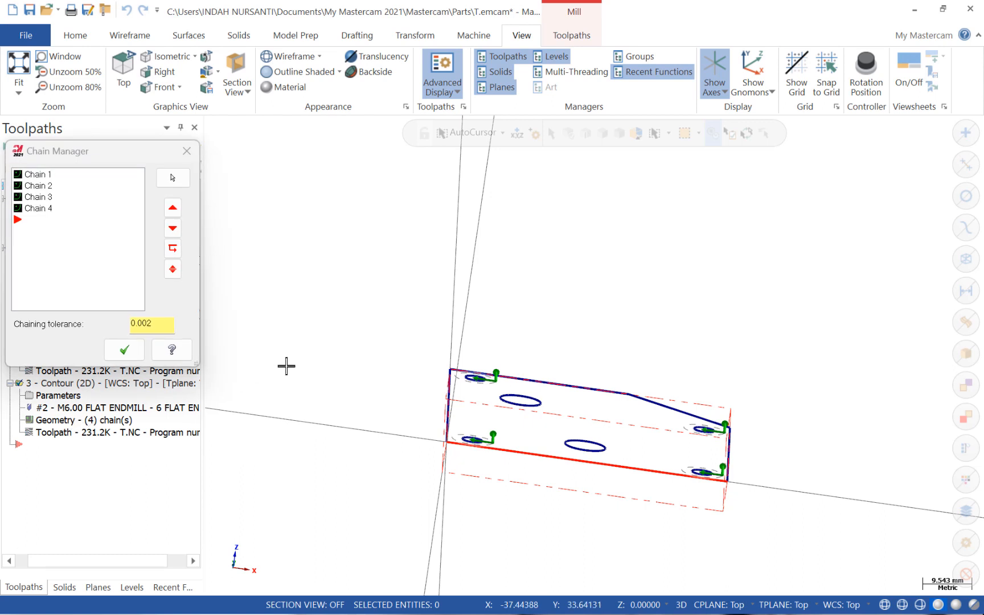
click(48, 175)
key(ctrl+a)
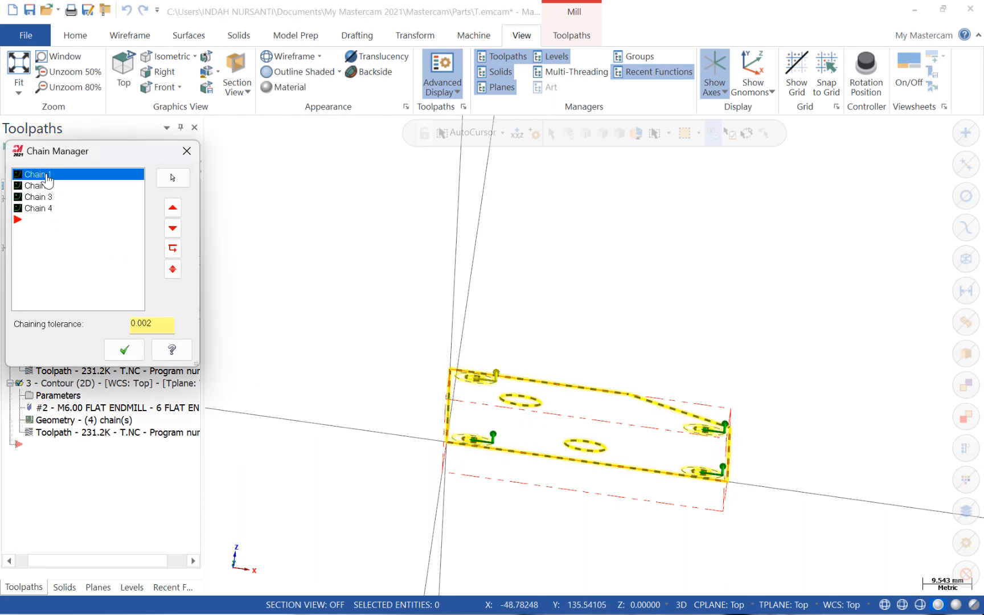
right_click(48, 177)
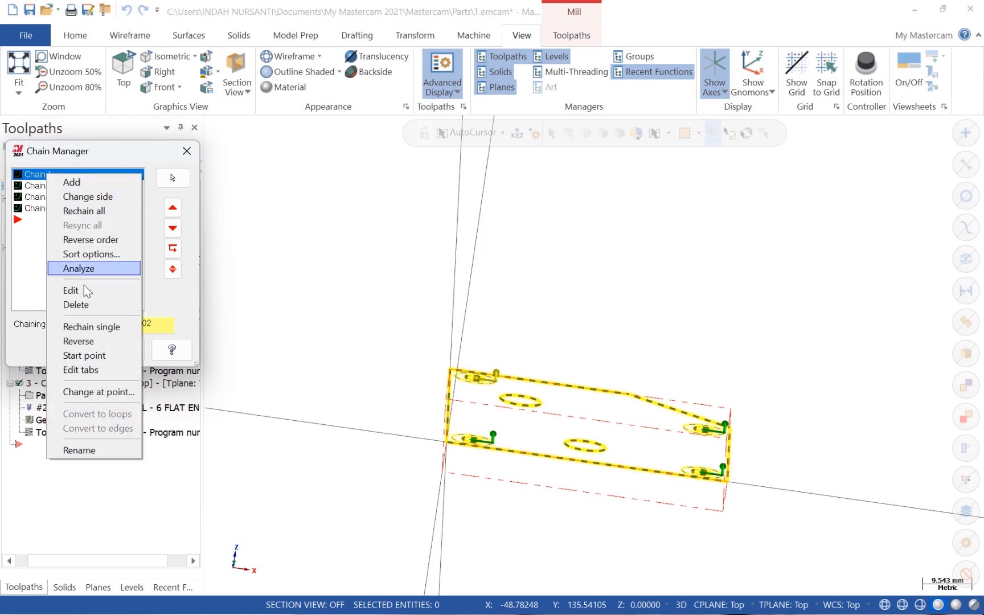
click(76, 305)
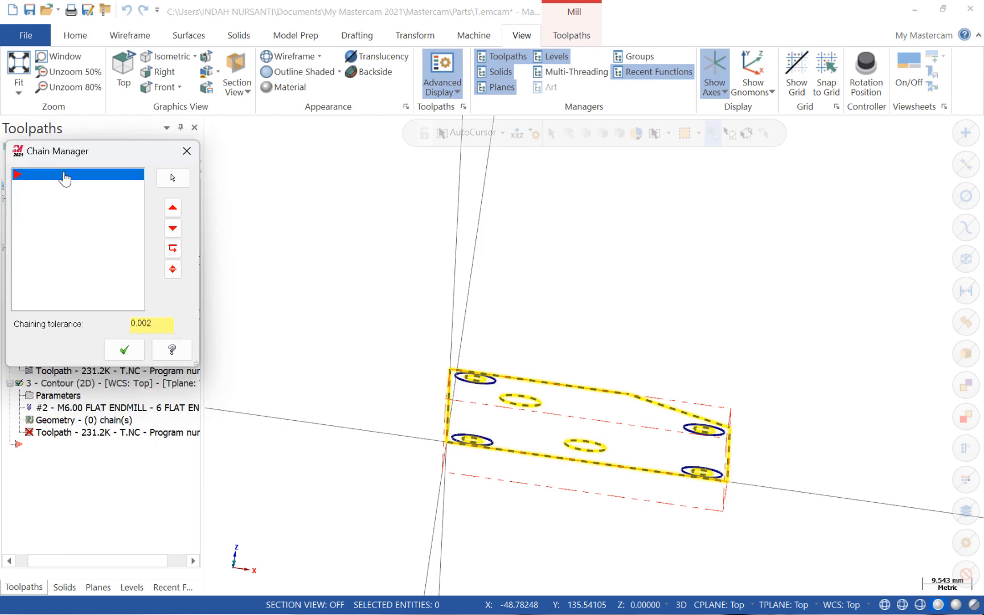
- Chain the two single circles inside the plate as the third operation's contour geometry
right_click(64, 176)
click(87, 181)
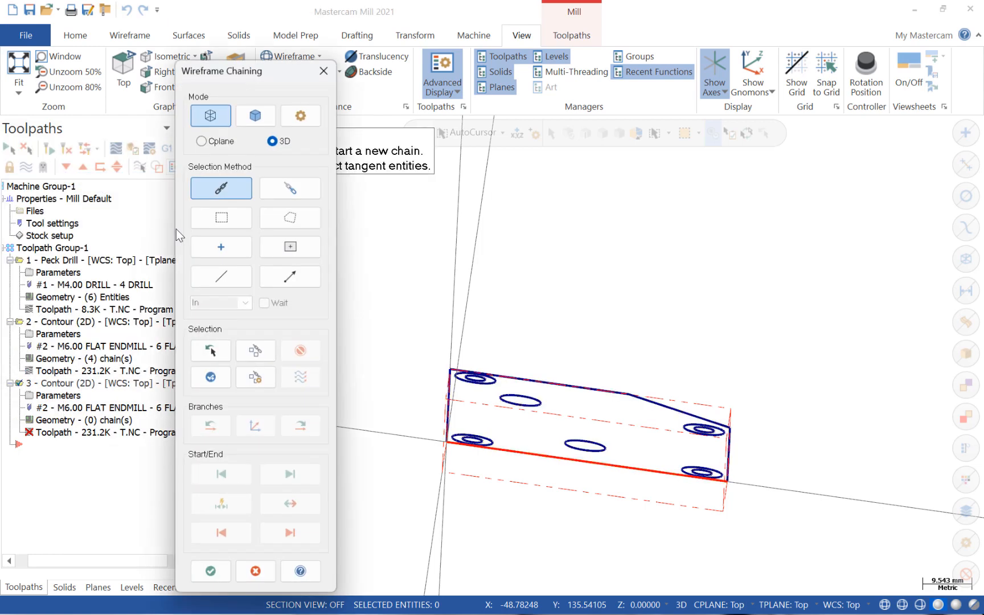
middle_drag(539, 378, 510, 444)
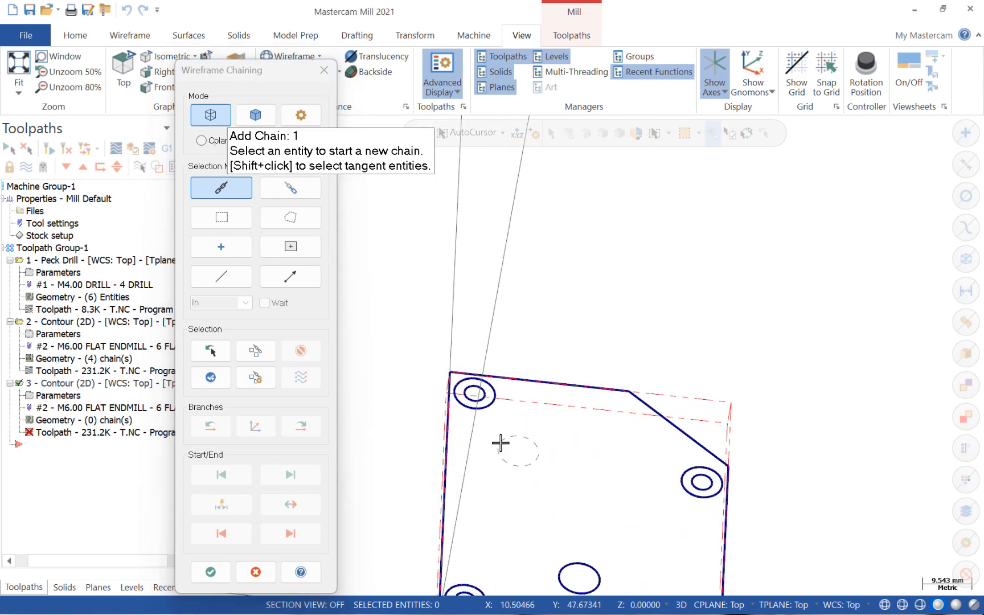
click(501, 442)
click(560, 567)
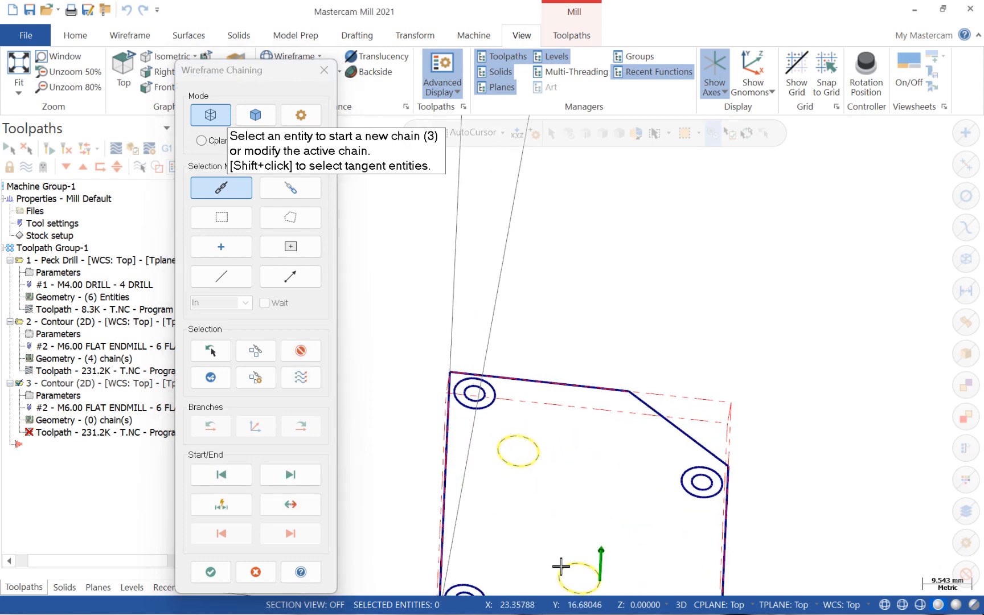
click(210, 572)
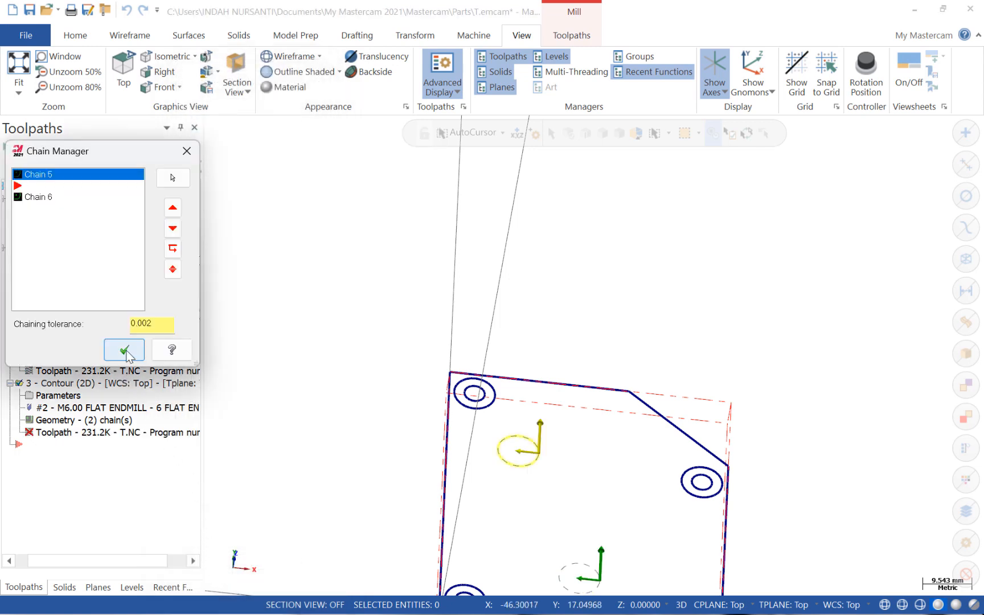
click(125, 351)
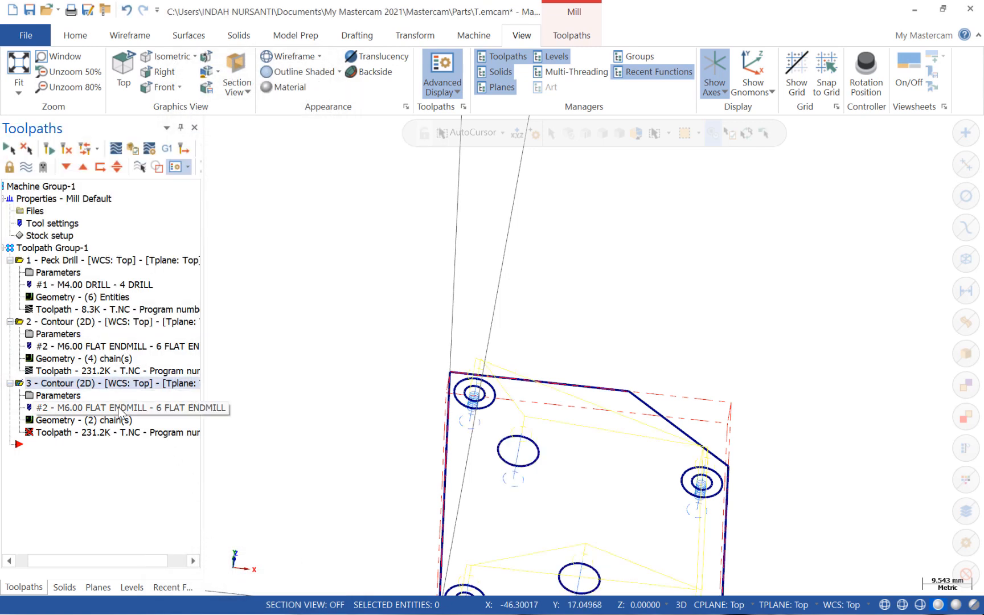
- Set the third operation's contour depth to -7 mm in its linking parameters
click(65, 394)
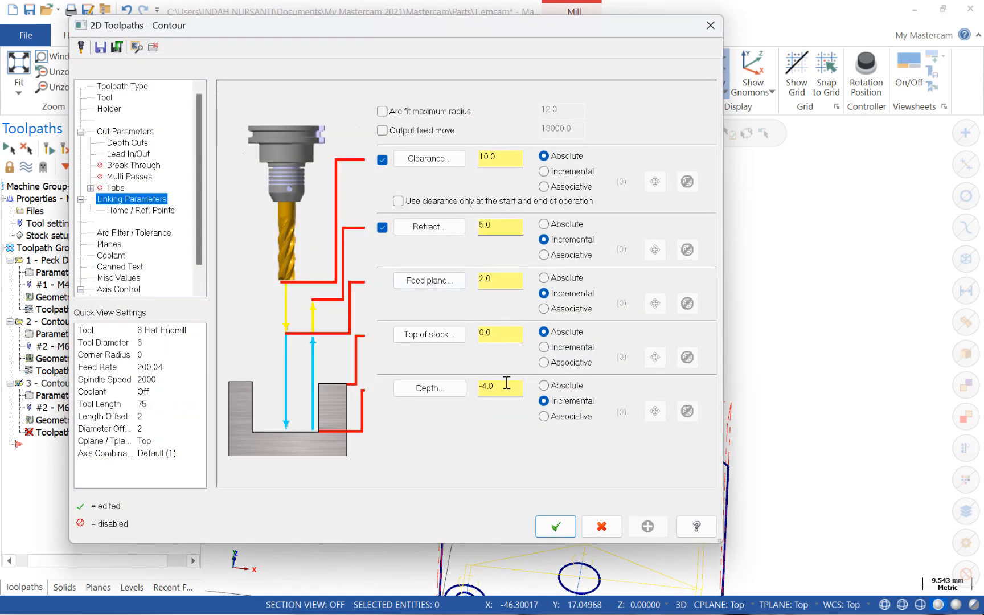
drag(499, 388, 473, 386)
text(-7)
click(566, 525)
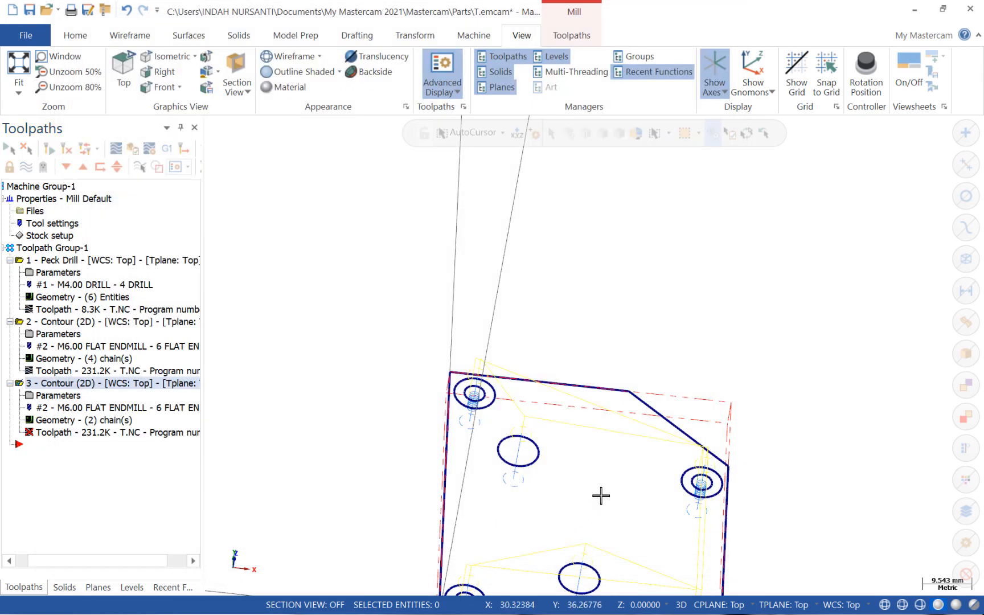
- Select the toolpath operations from the peck drill onward and regenerate them
middle_drag(615, 488, 625, 461)
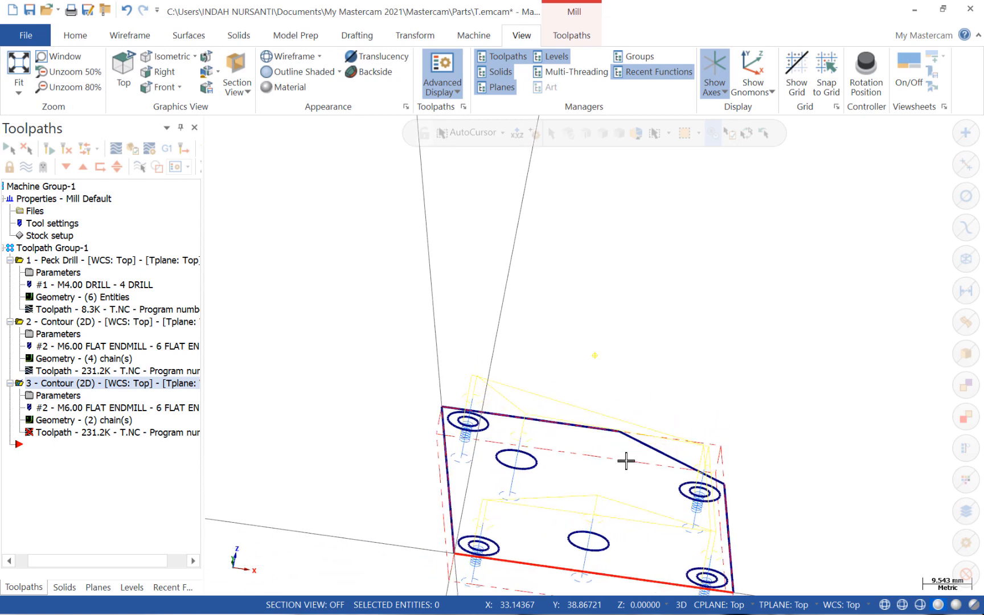
click(20, 261)
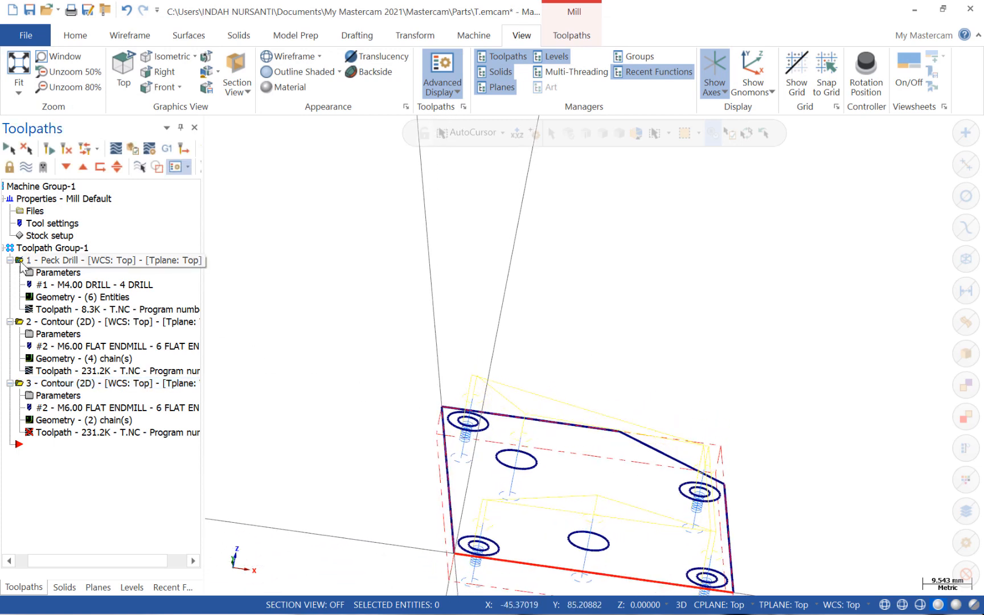
click(48, 149)
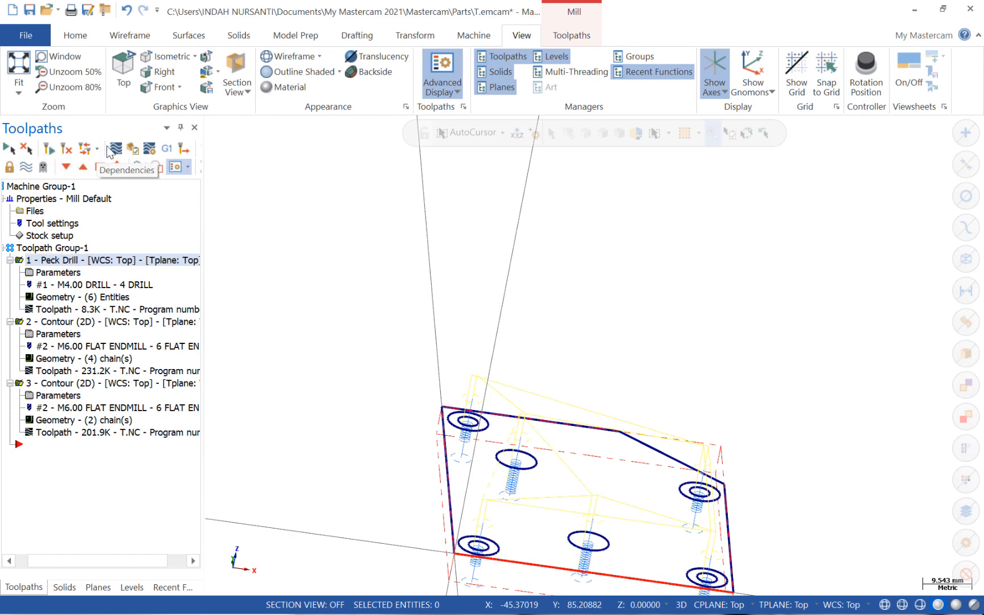
- Verify the drill and contour operations by playing the machining simulation, inspect the cut part and close the simulator
click(133, 149)
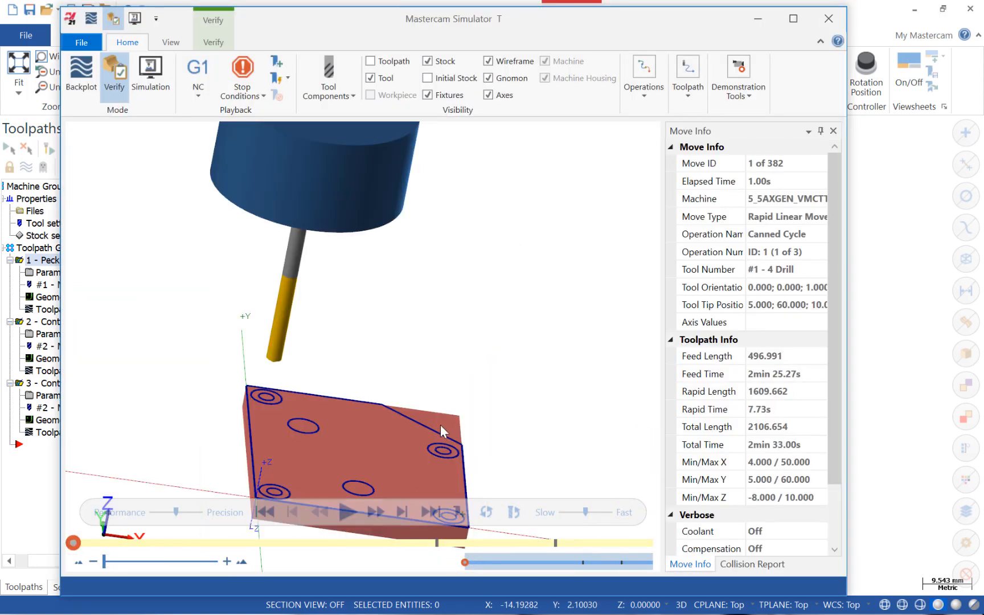
click(344, 508)
middle_drag(344, 508, 443, 444)
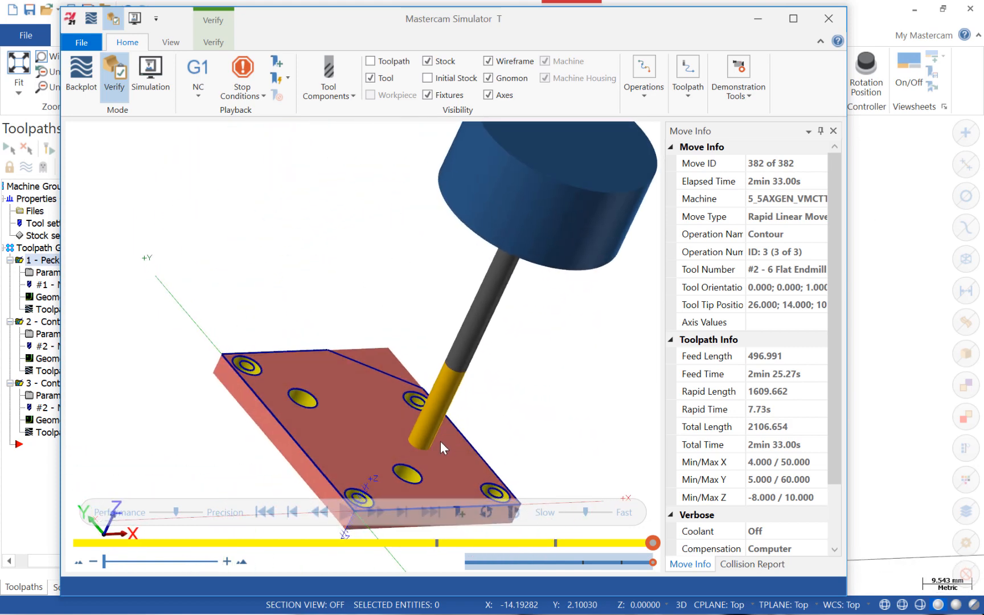
click(827, 21)
click(174, 167)
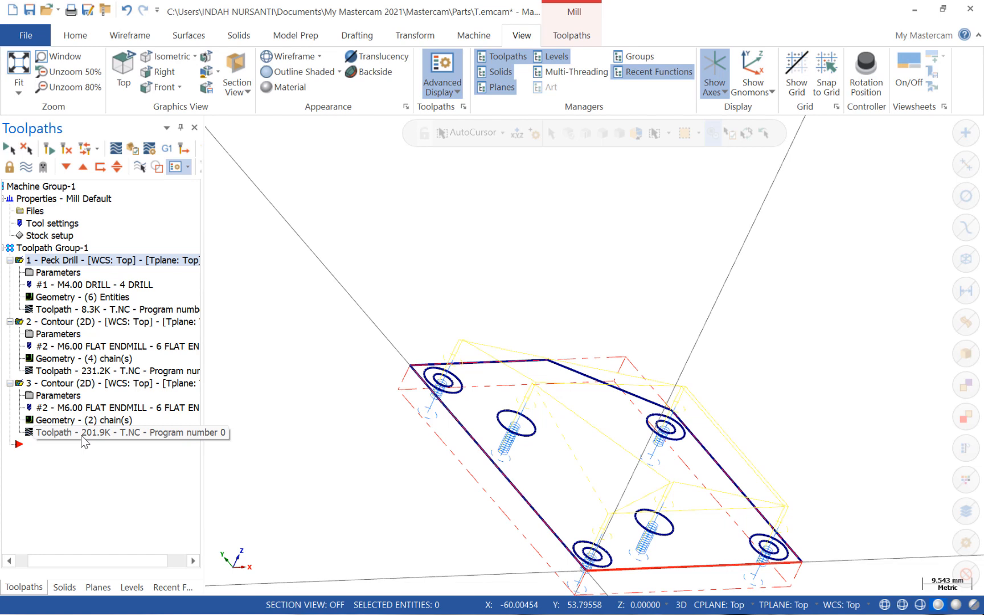
- Duplicate the third contour operation and paste the copy as the fourth operation
click(103, 386)
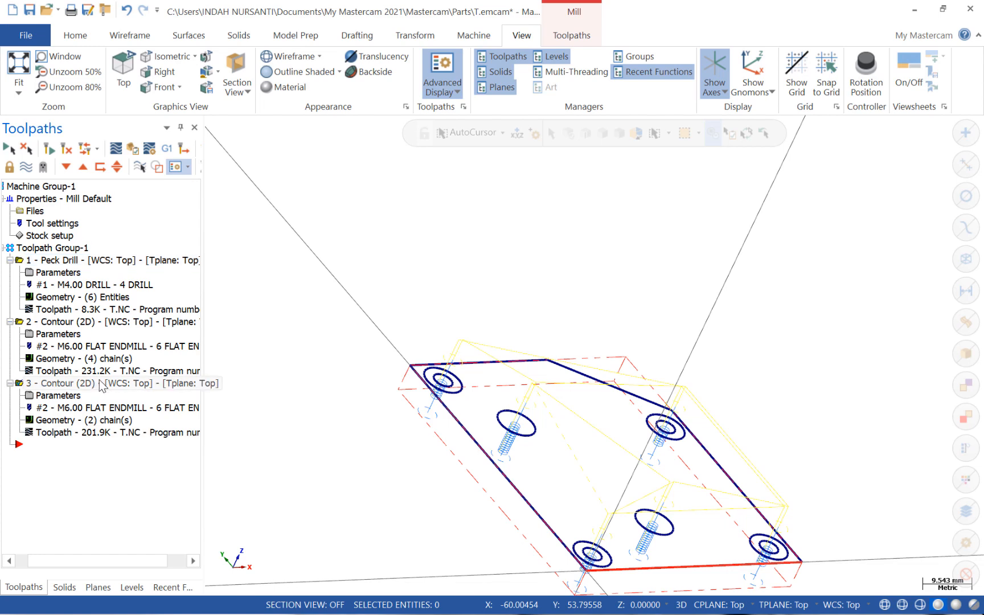
right_click(93, 449)
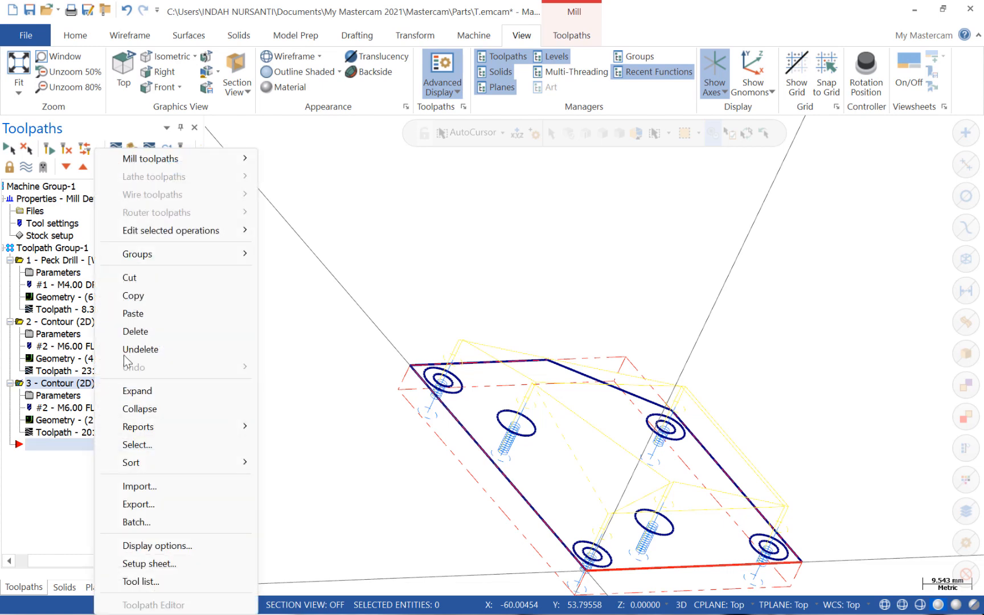
click(149, 315)
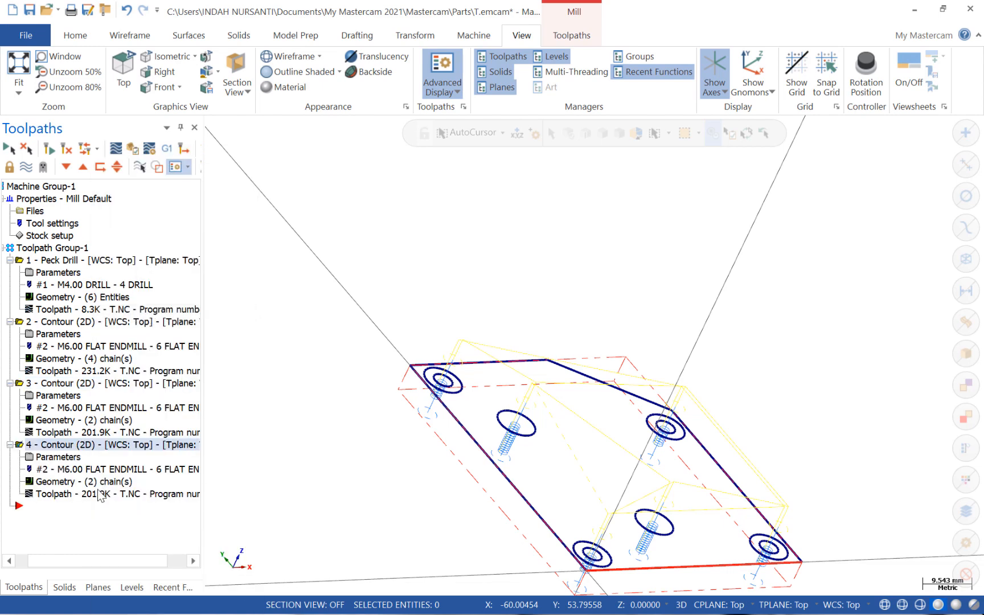
- Delete both circle chains from the fourth contour operation's geometry
click(90, 482)
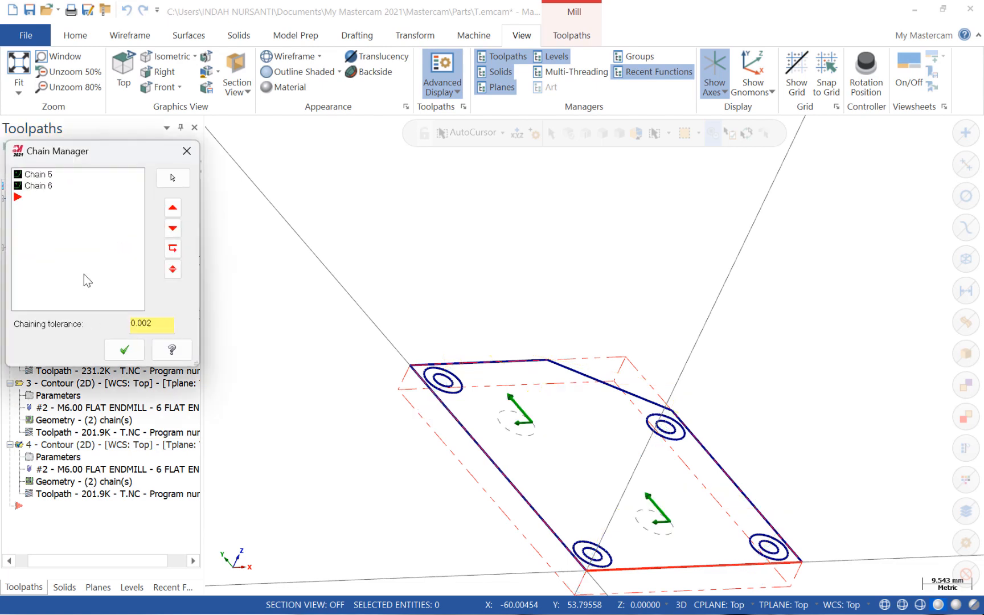
right_click(50, 177)
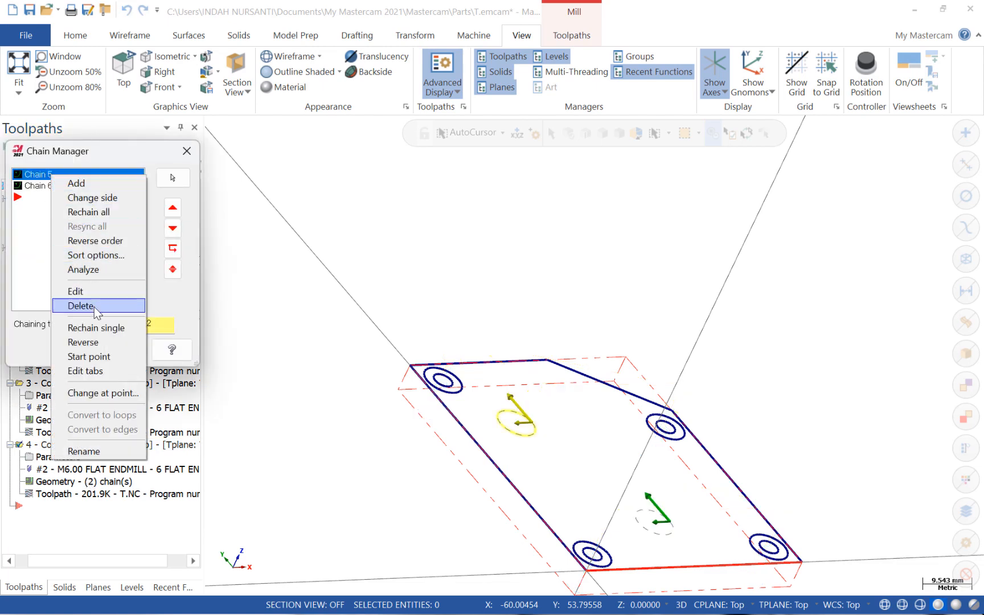
click(92, 306)
right_click(50, 176)
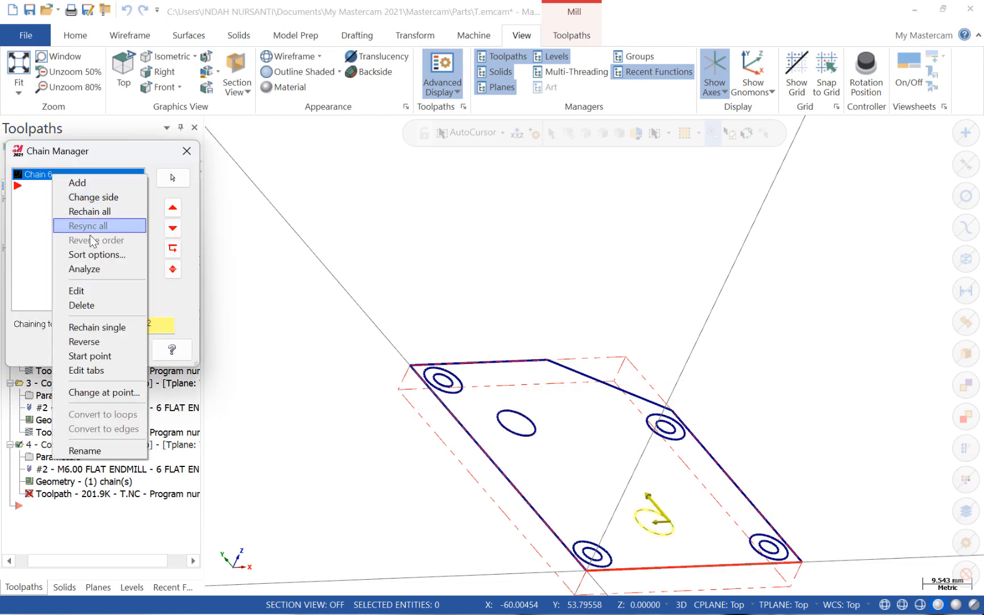
click(91, 305)
- Chain the plate's outer profile as the fourth operation's contour geometry
right_click(69, 174)
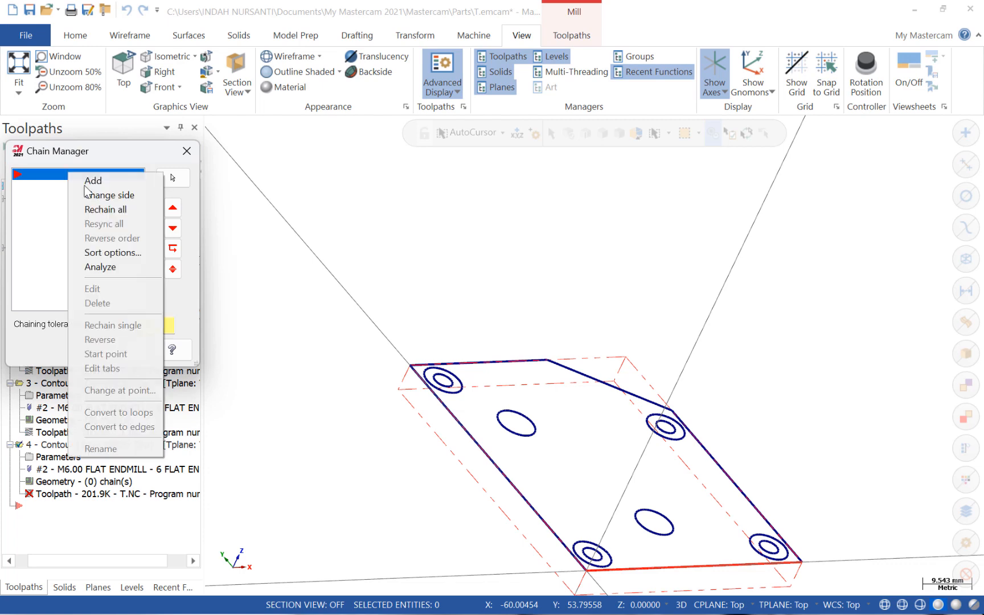
click(94, 181)
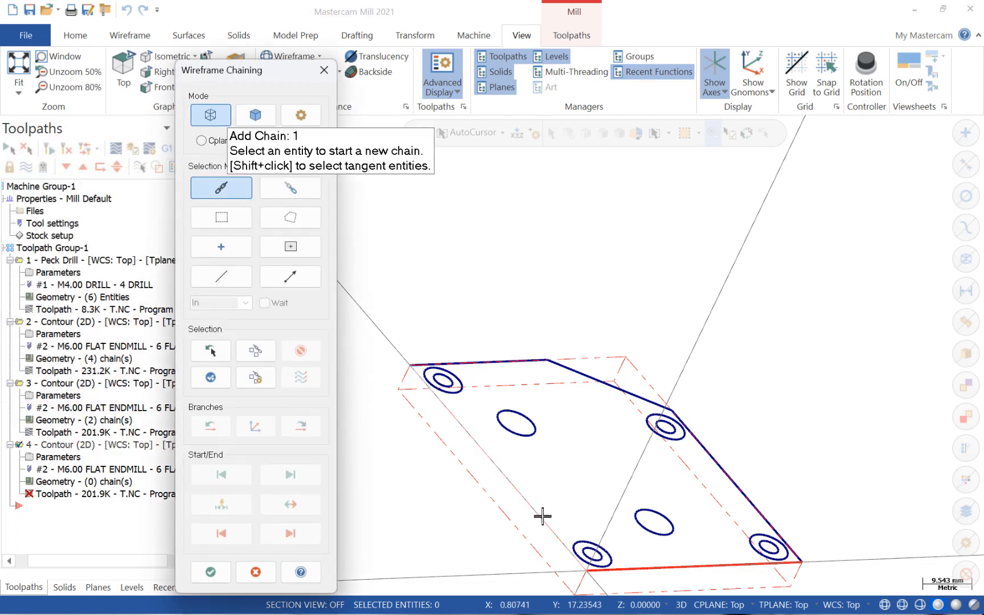
click(542, 516)
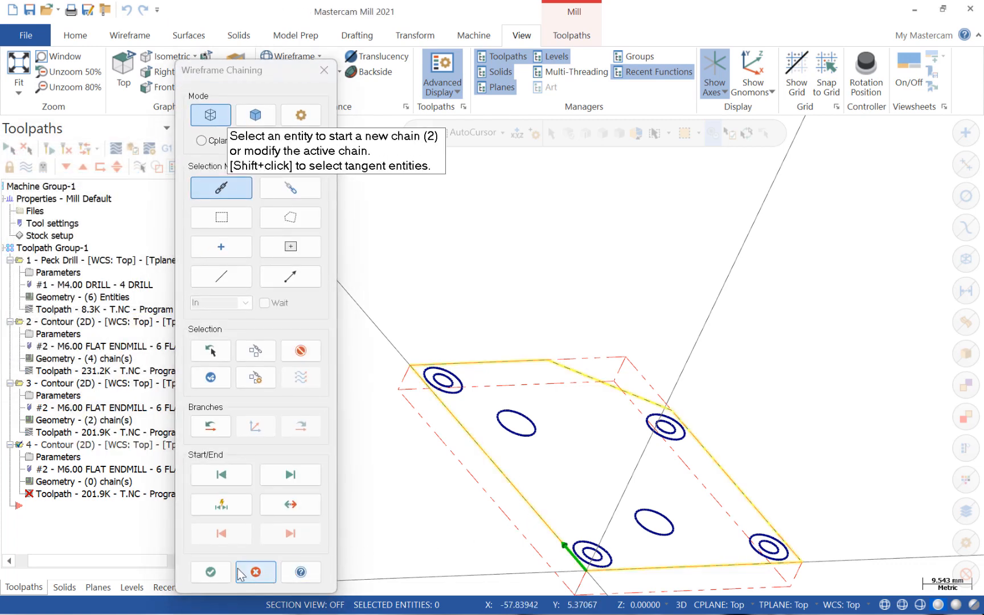
click(211, 572)
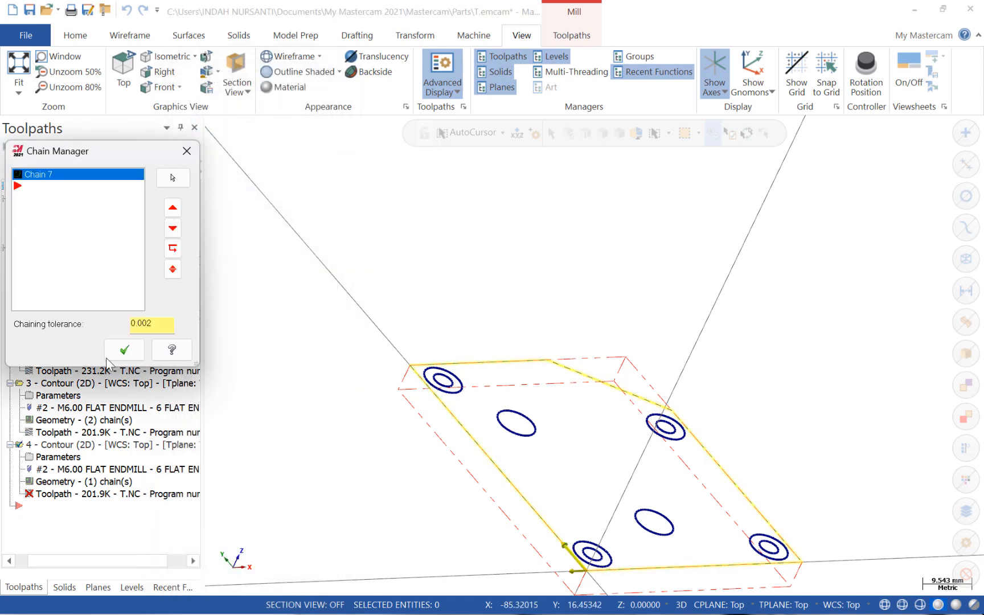
click(124, 349)
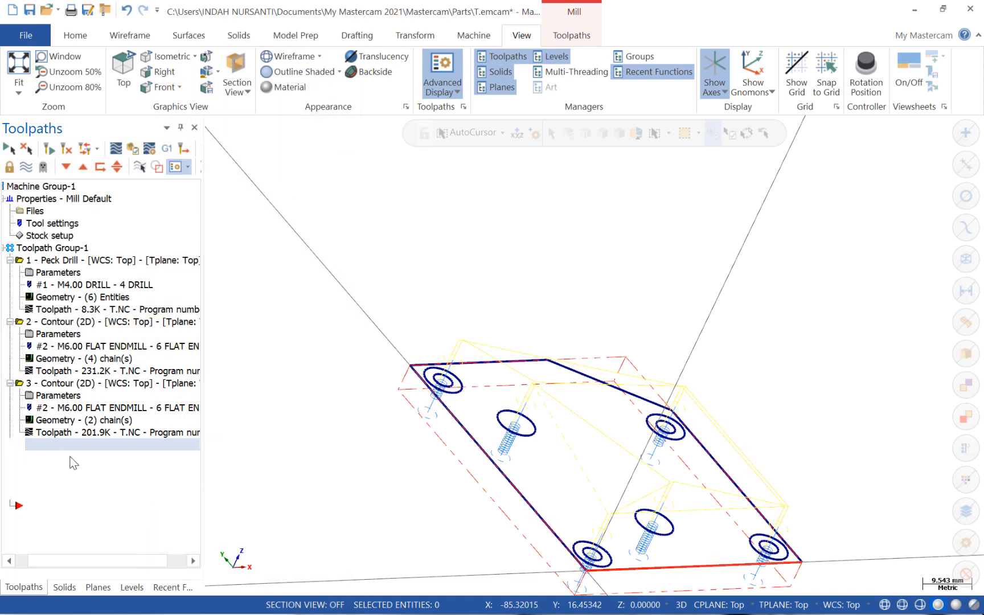
- Check the fourth contour's depth cut and linking parameters, accept them and regenerate the plate outline toolpath
click(63, 457)
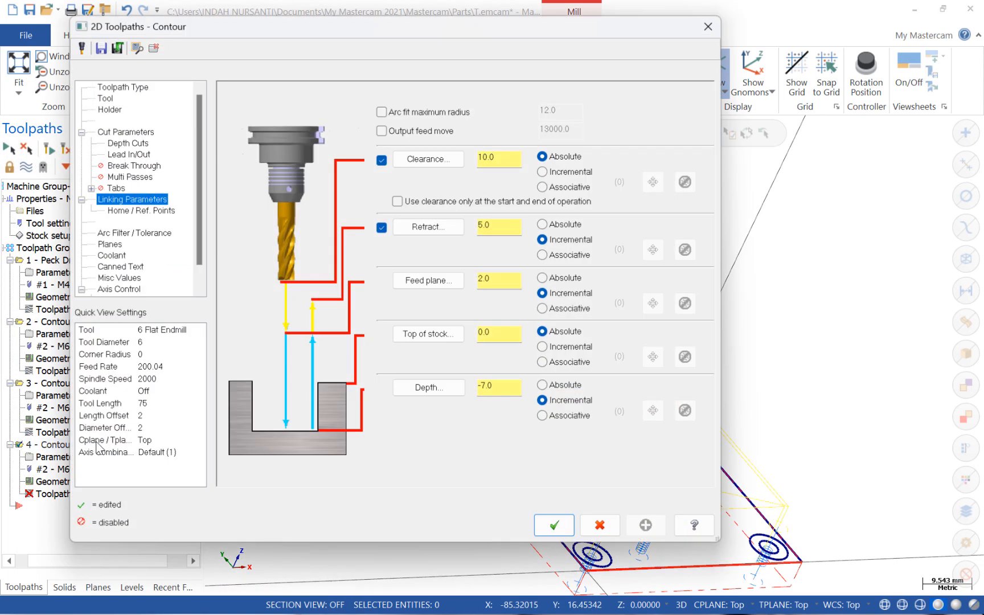
click(139, 146)
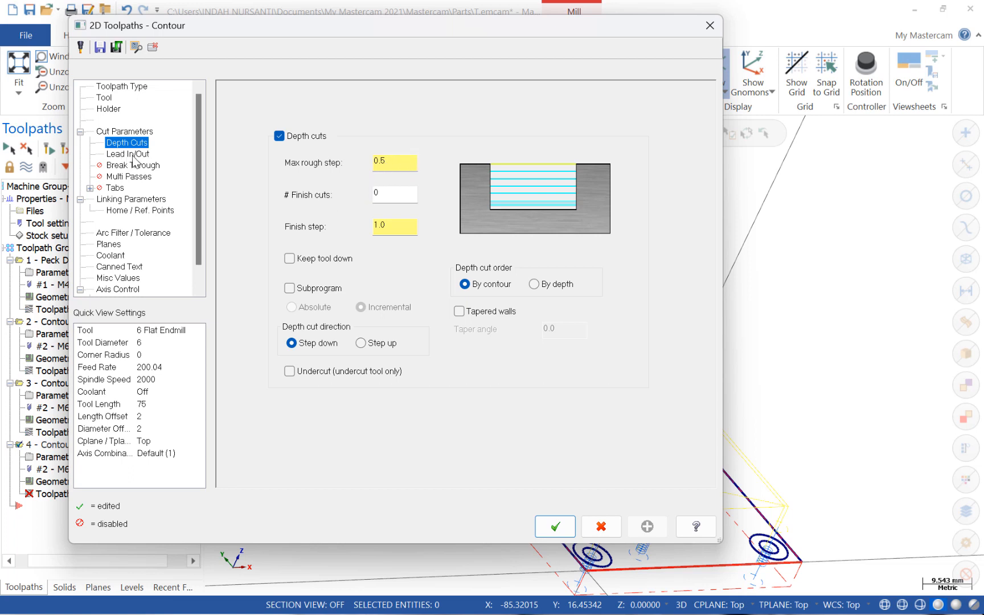
click(132, 200)
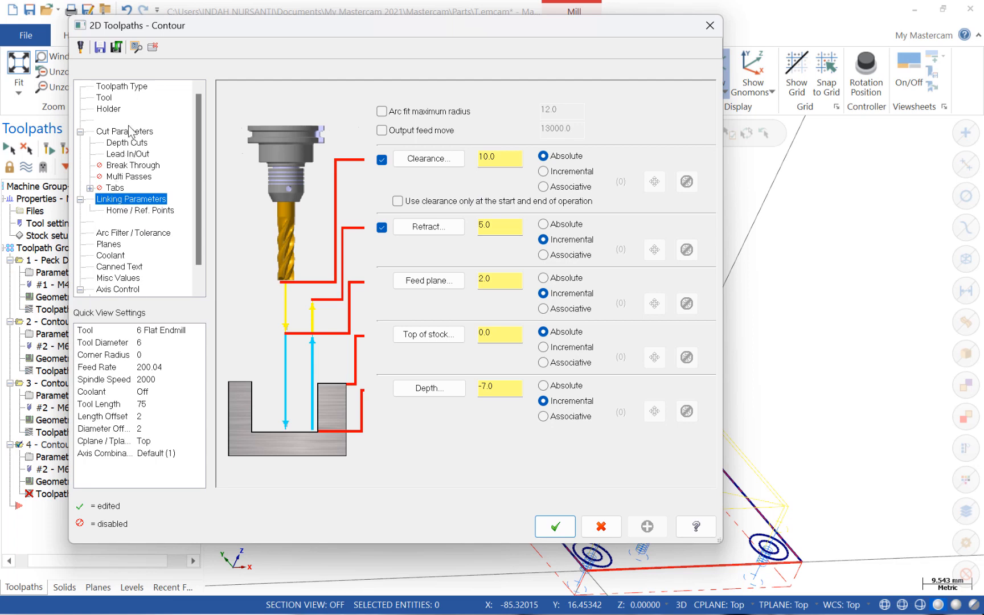
click(555, 526)
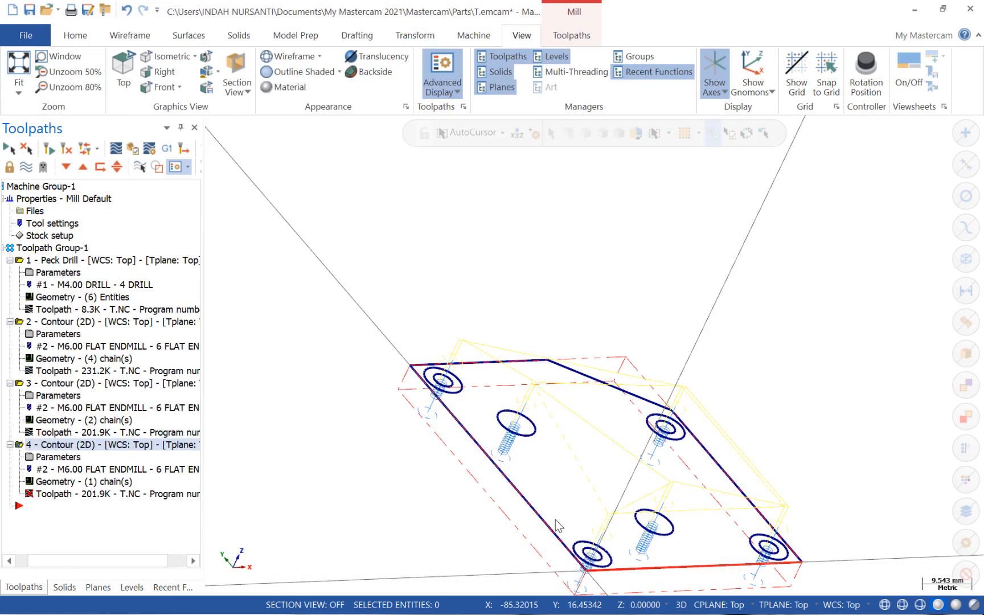
scroll(663, 491, down, 2)
middle_drag(662, 491, 672, 546)
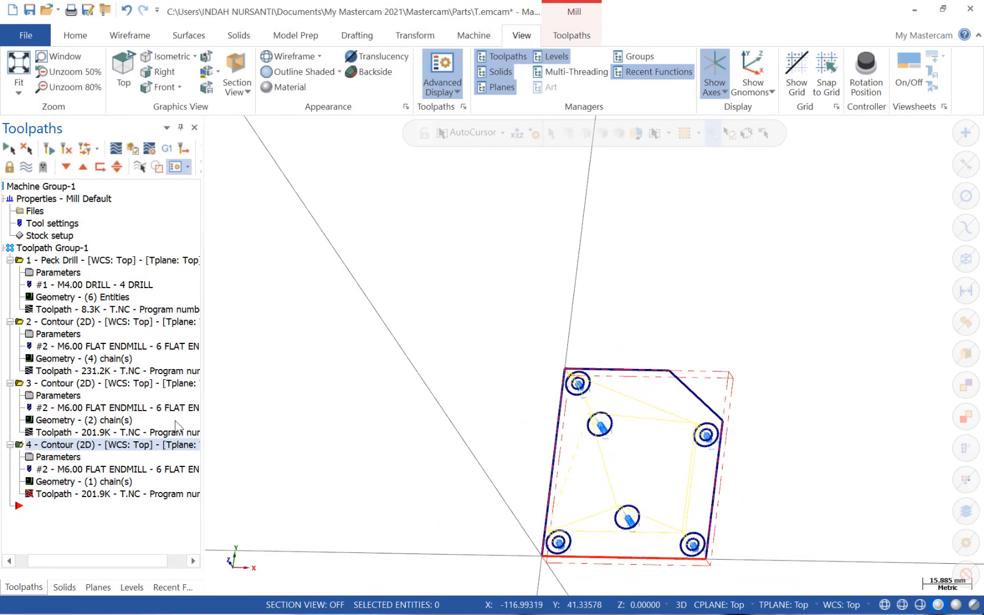
click(51, 148)
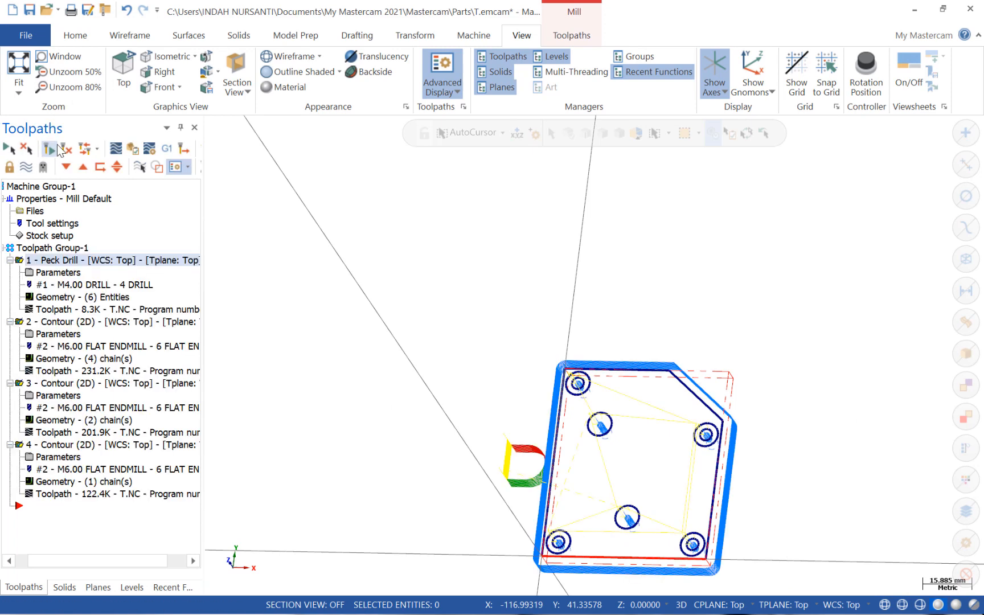
click(129, 146)
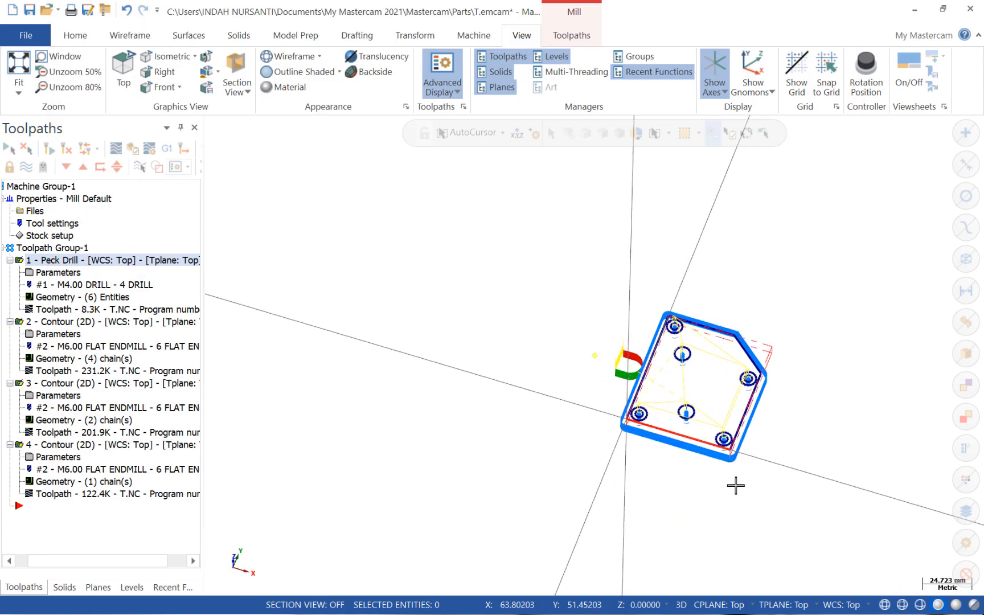
middle_drag(736, 486, 718, 462)
scroll(687, 402, down, 1)
scroll(685, 396, up, 2)
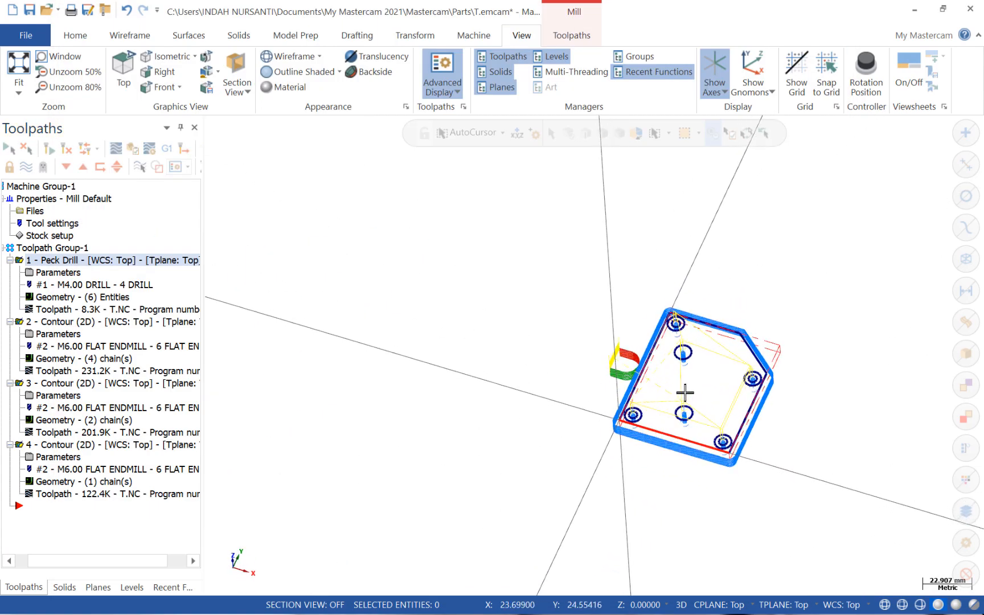
scroll(686, 392, up, 4)
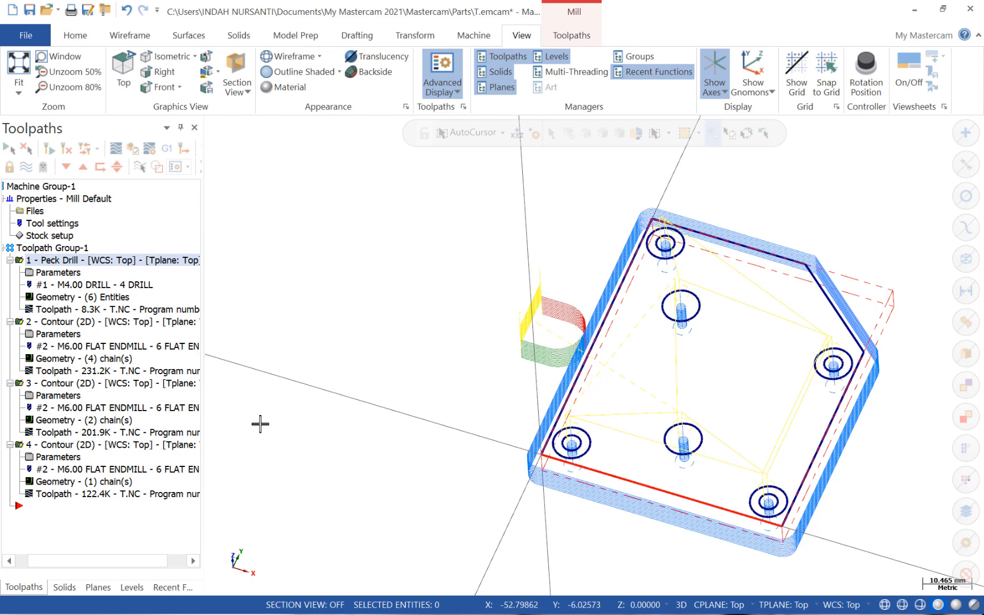
- Set the fourth contour's lead-in line length and arc radius to 50%, copy them to the exit and regenerate the toolpath
click(58, 457)
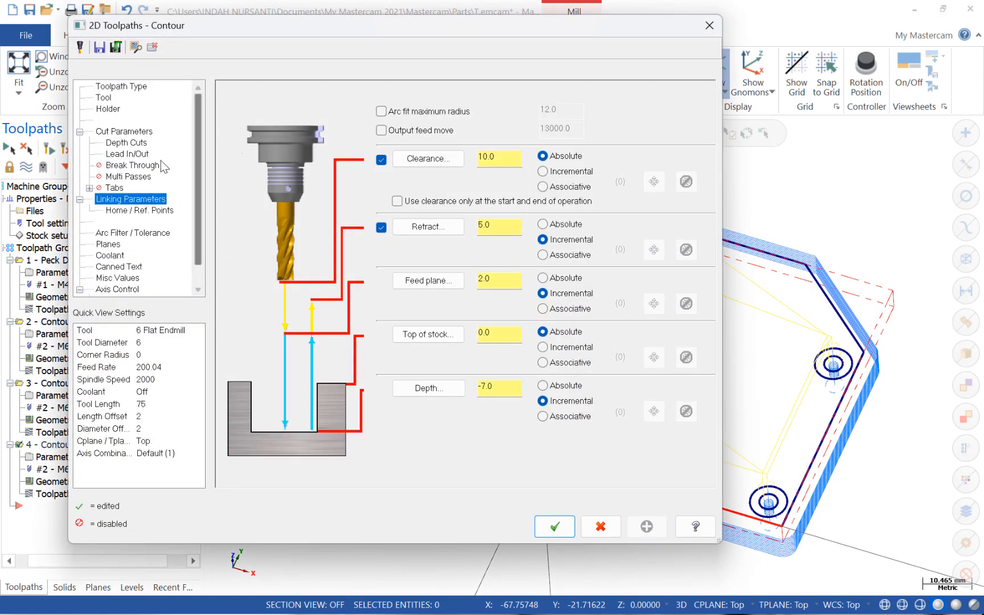
click(133, 155)
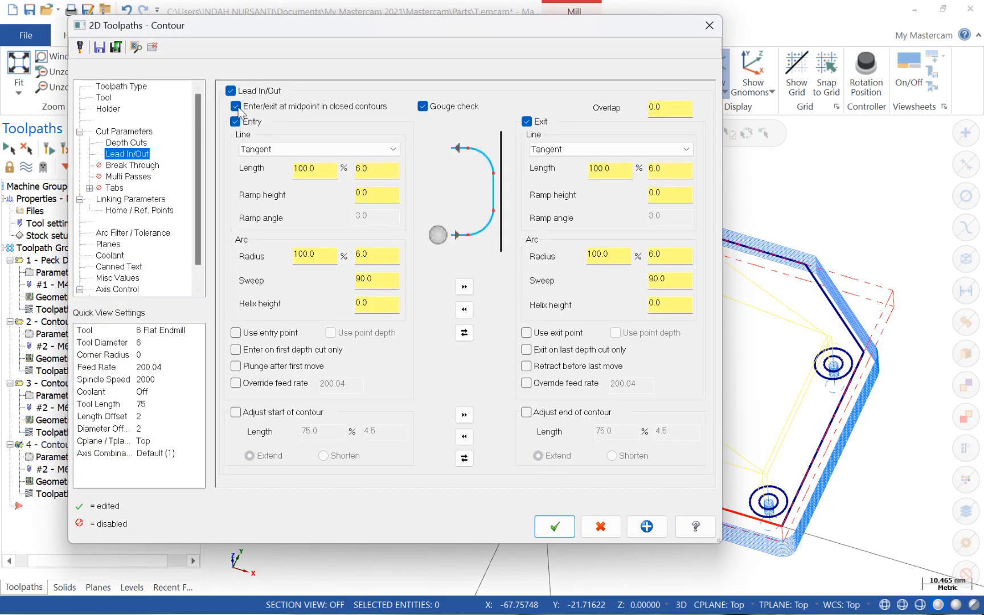
drag(322, 168, 277, 173)
text(50)
drag(321, 258, 290, 258)
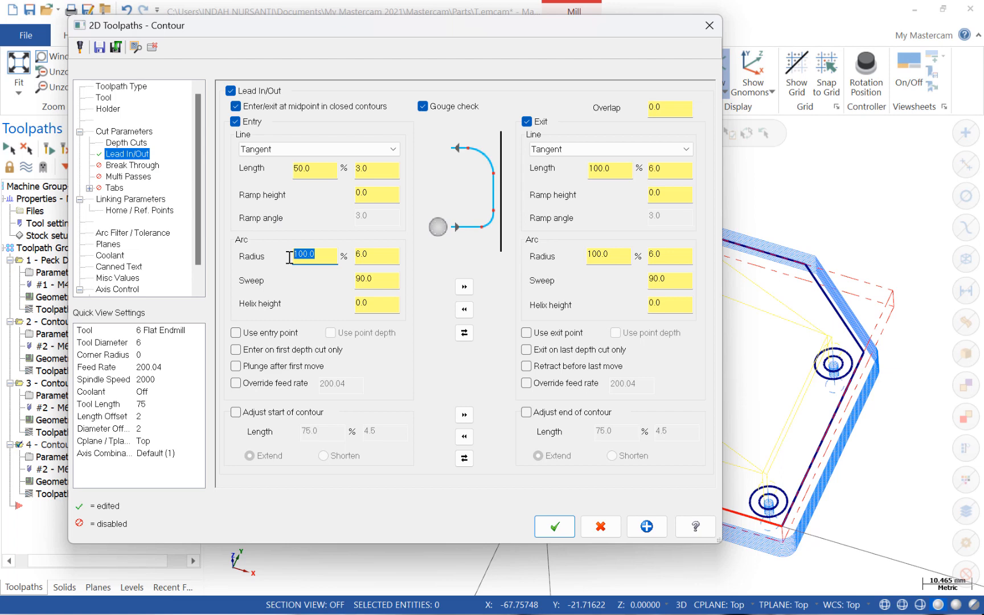
text(50)
click(464, 287)
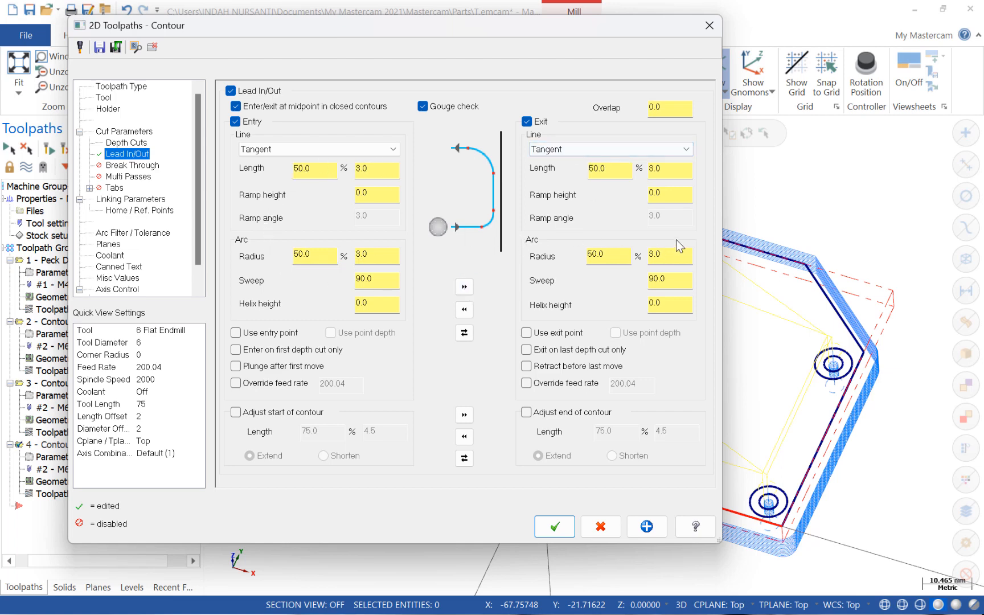
click(569, 524)
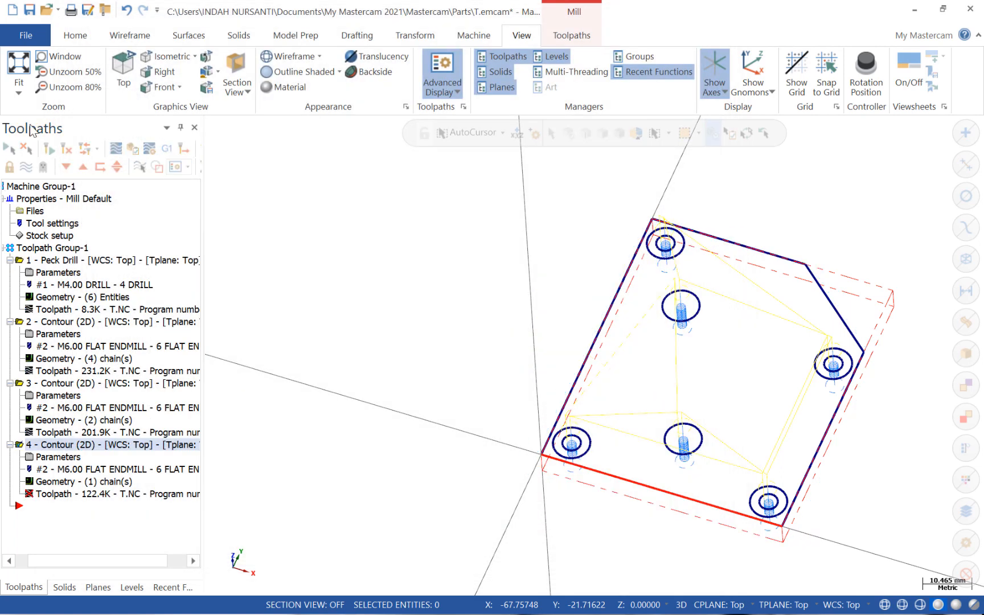
click(52, 150)
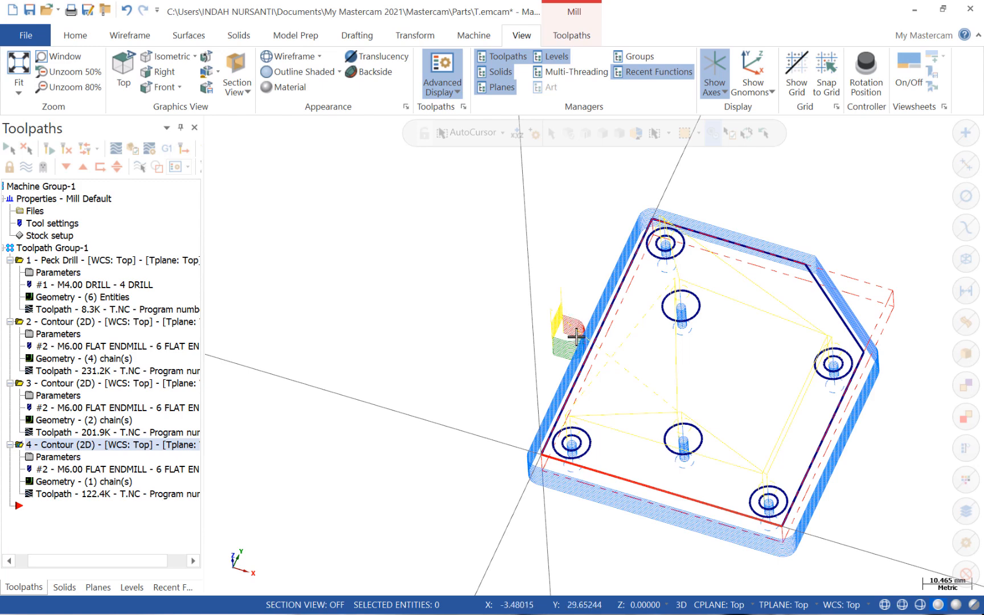
scroll(575, 330, up, 1)
scroll(574, 329, up, 1)
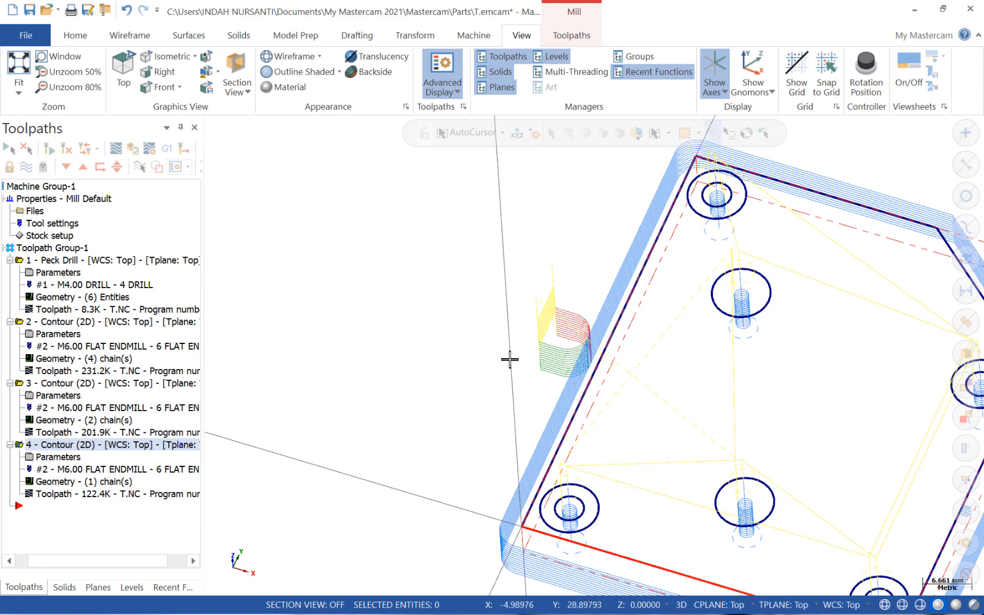
- Enable Keep tool down in the fourth contour operation's depth cuts
click(63, 457)
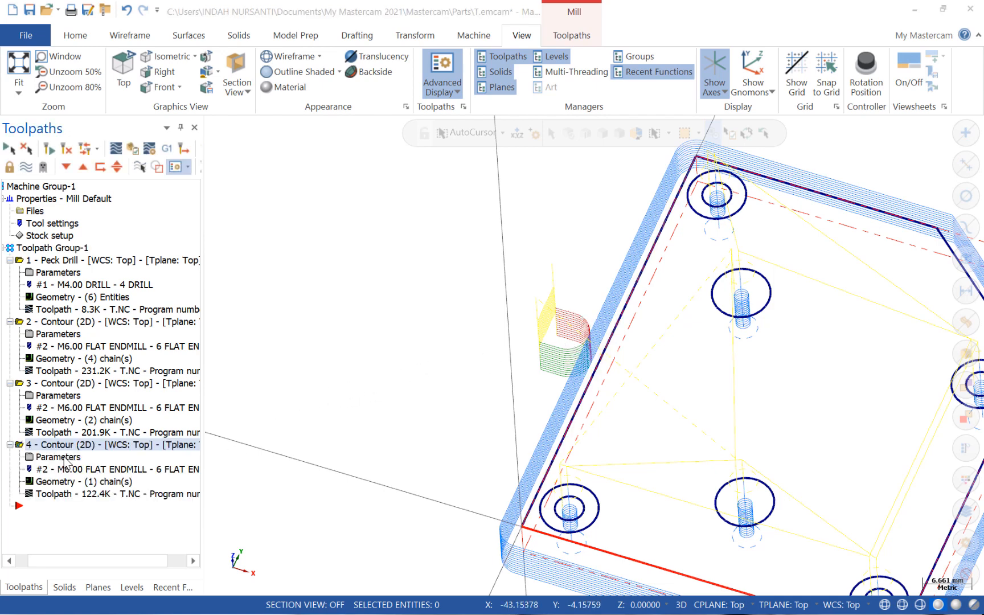
click(134, 132)
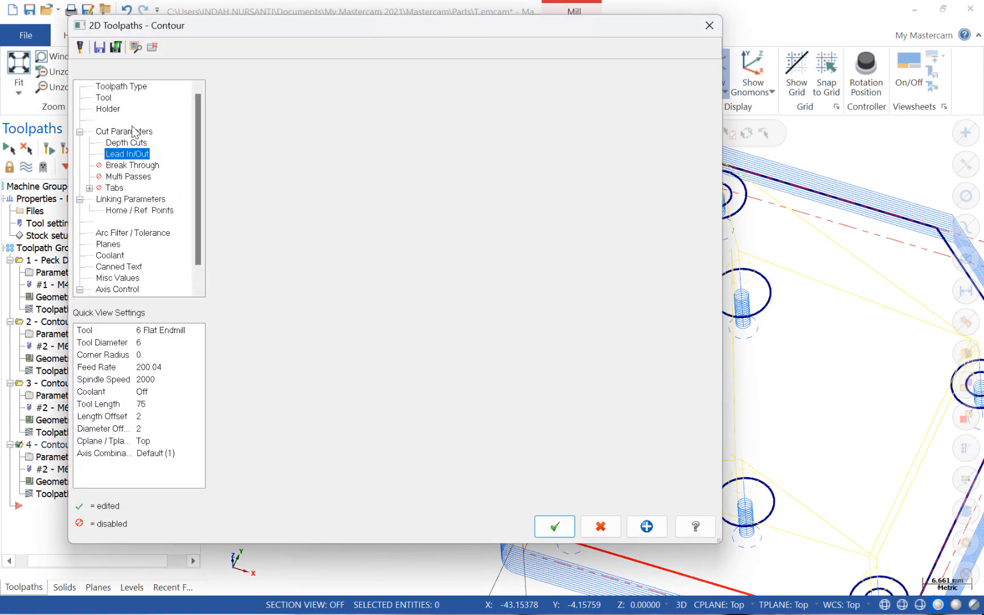
click(126, 143)
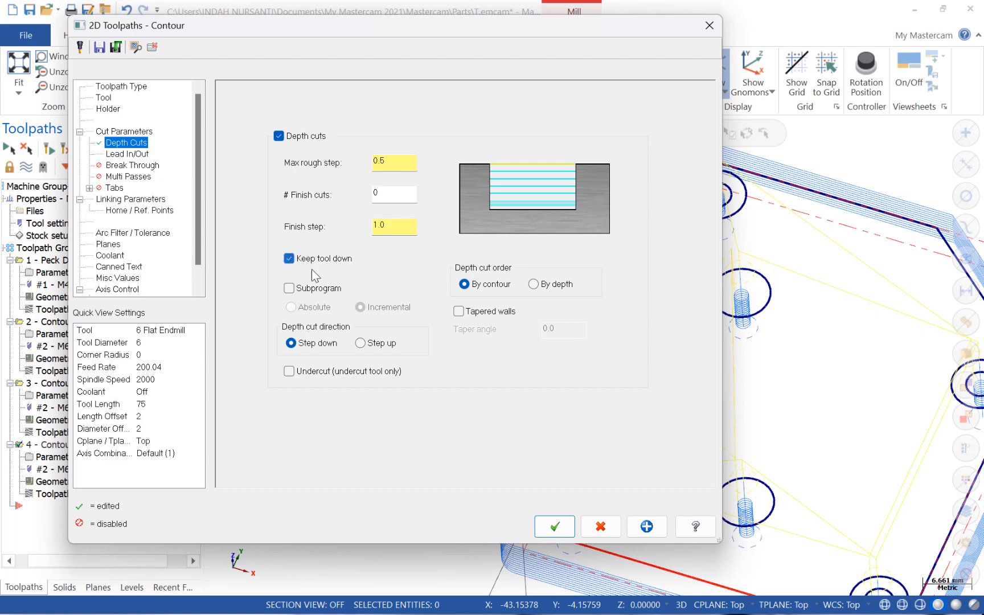
click(558, 525)
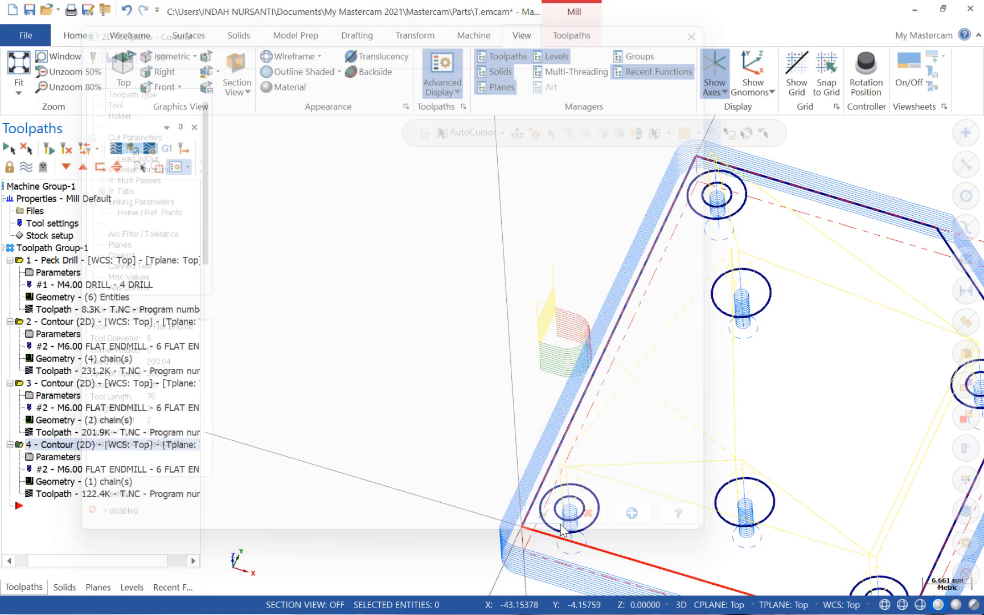
- Enable Keep tool down in the depth cuts of the third and second contour operations
click(57, 395)
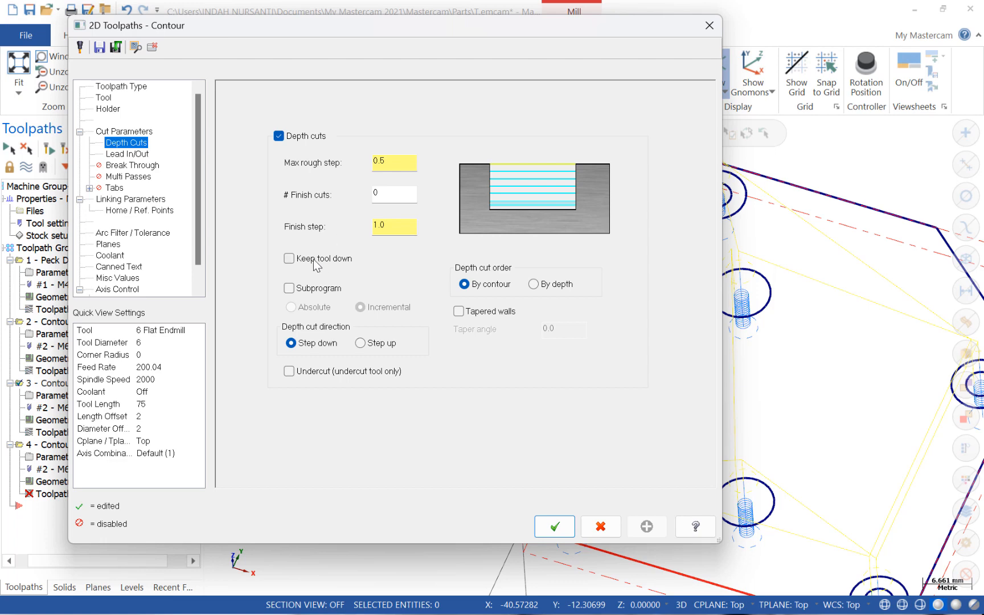
click(317, 261)
click(555, 526)
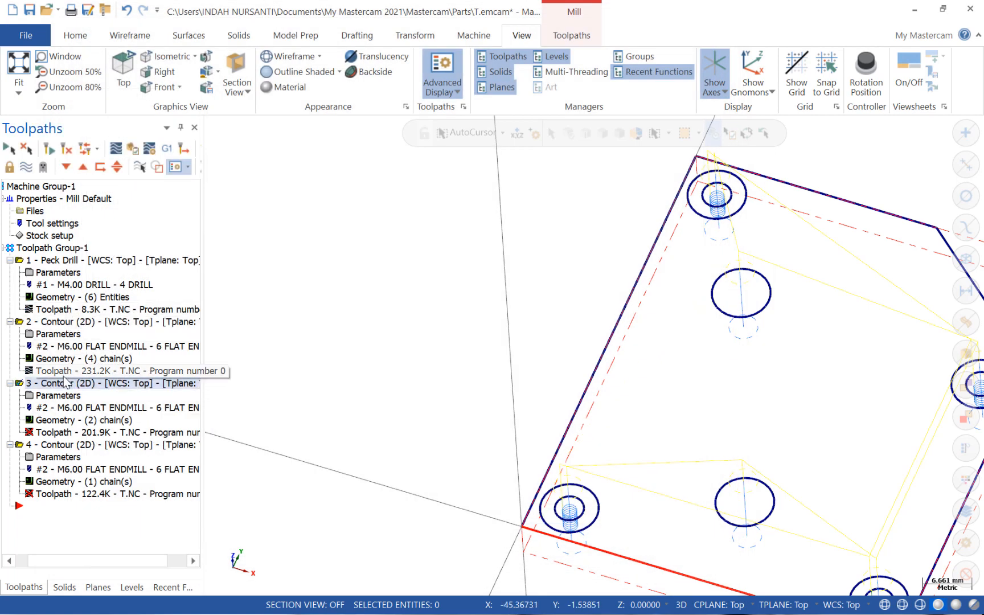
click(67, 335)
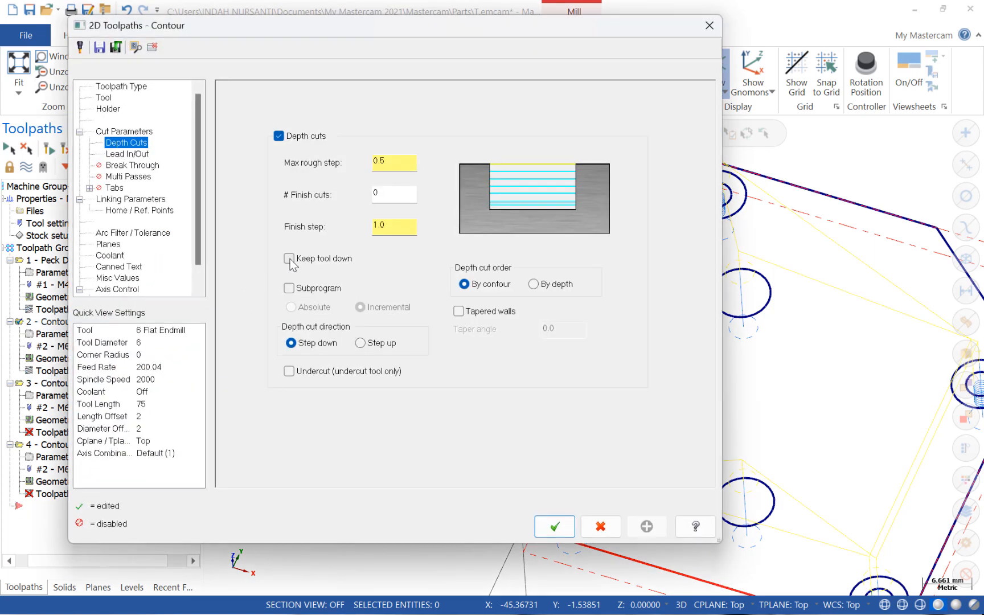
click(289, 258)
click(558, 525)
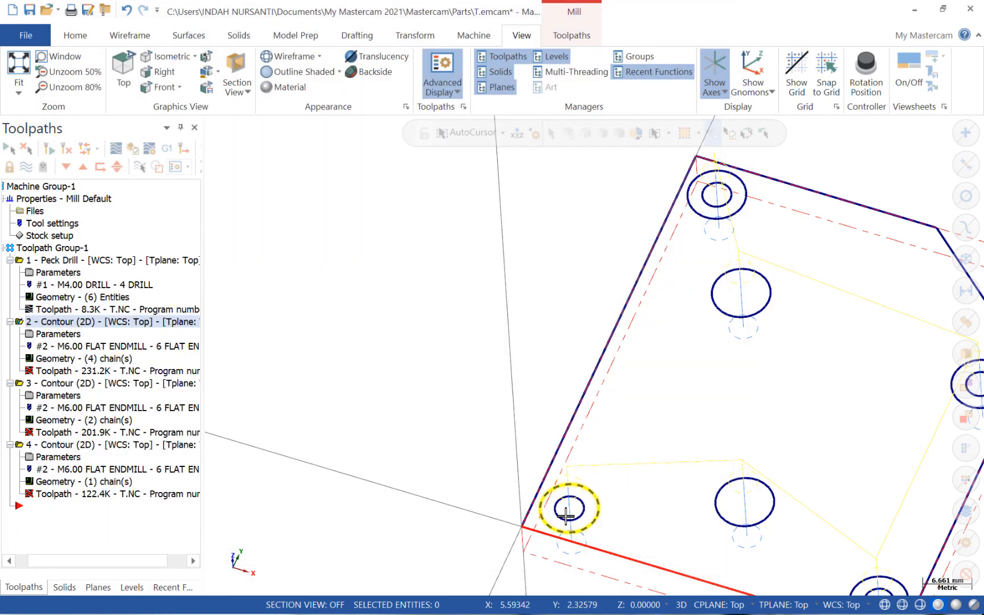
- Regenerate the changed contour operations and verify all four operations by playing the machining simulation
scroll(584, 312, down, 3)
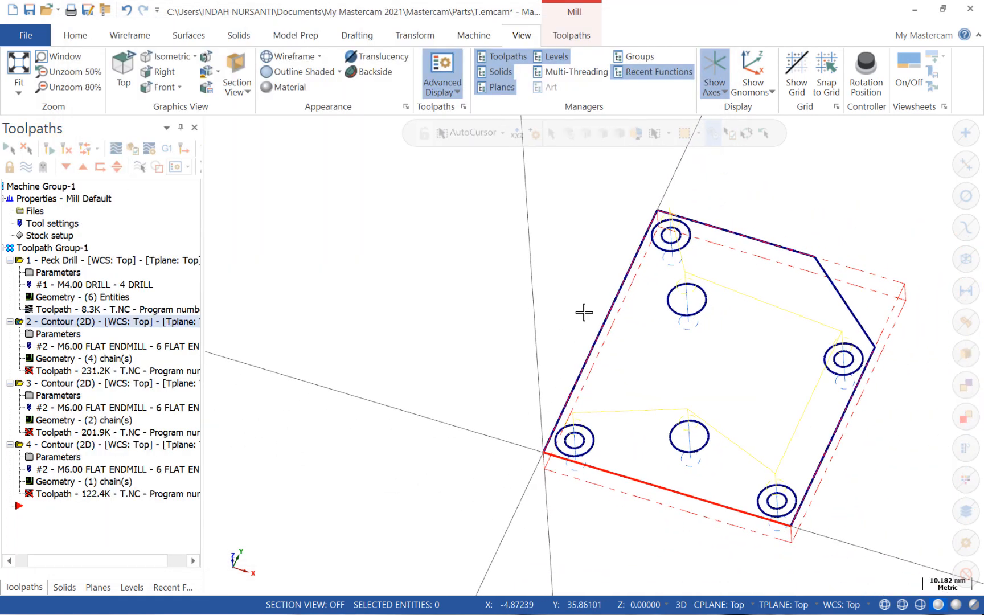
scroll(584, 312, down, 1)
scroll(896, 323, up, 3)
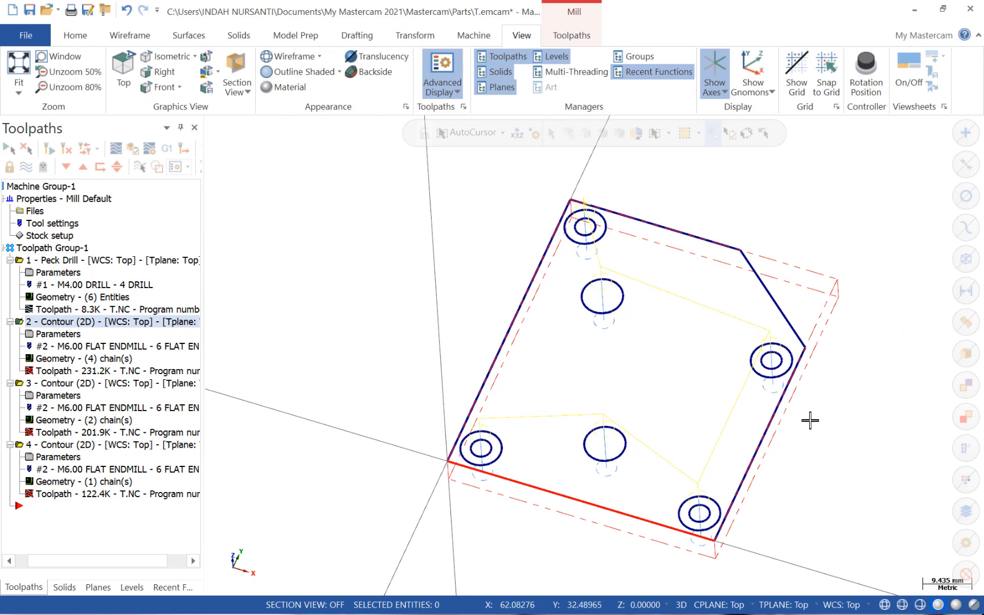
mouse_move(809, 414)
middle_down()
mouse_move(809, 386)
mouse_move(793, 369)
mouse_move(817, 400)
middle_up()
click(49, 150)
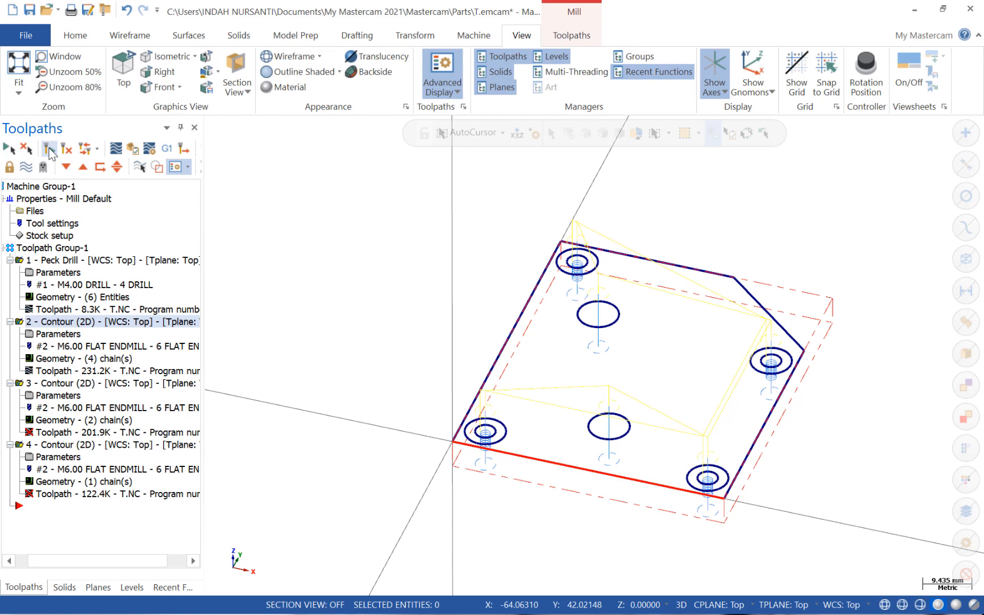
click(131, 149)
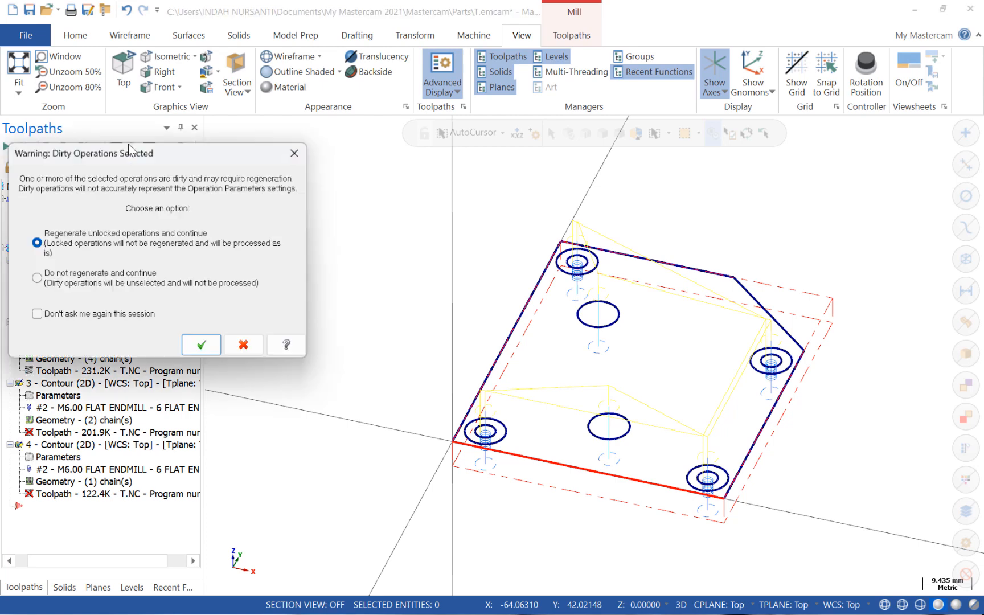
click(222, 346)
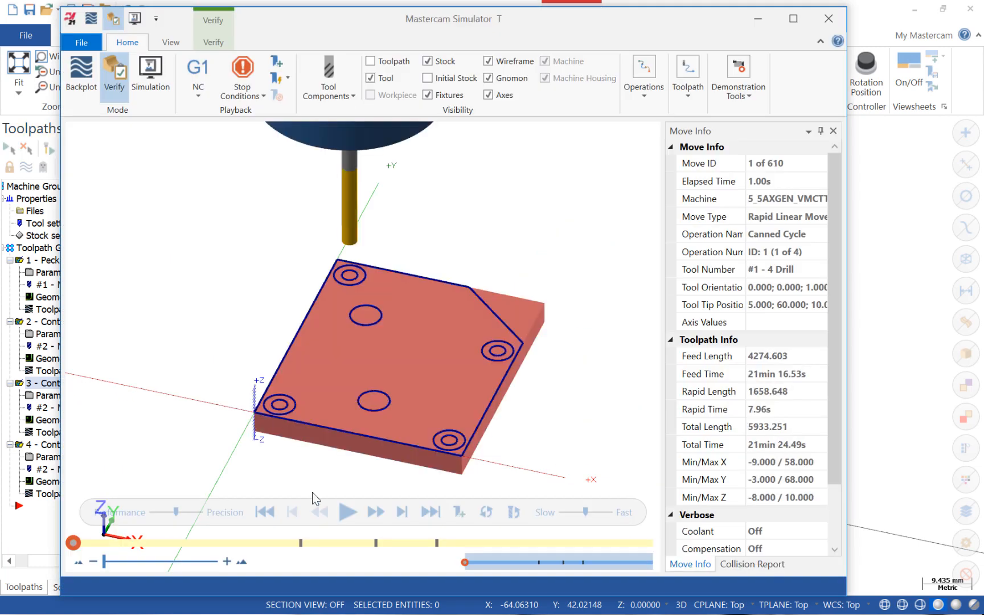
click(347, 510)
middle_drag(419, 404, 411, 426)
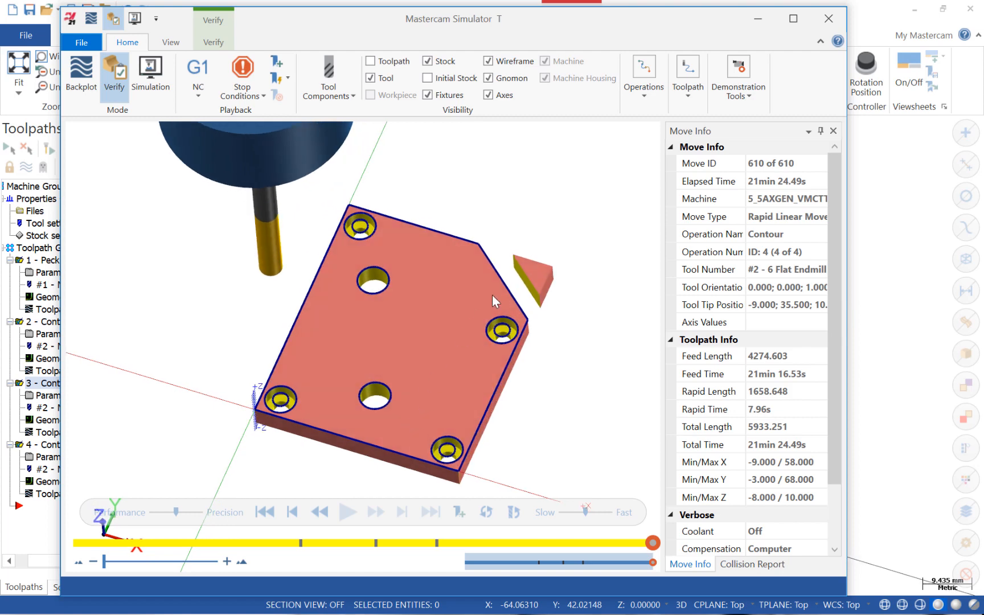